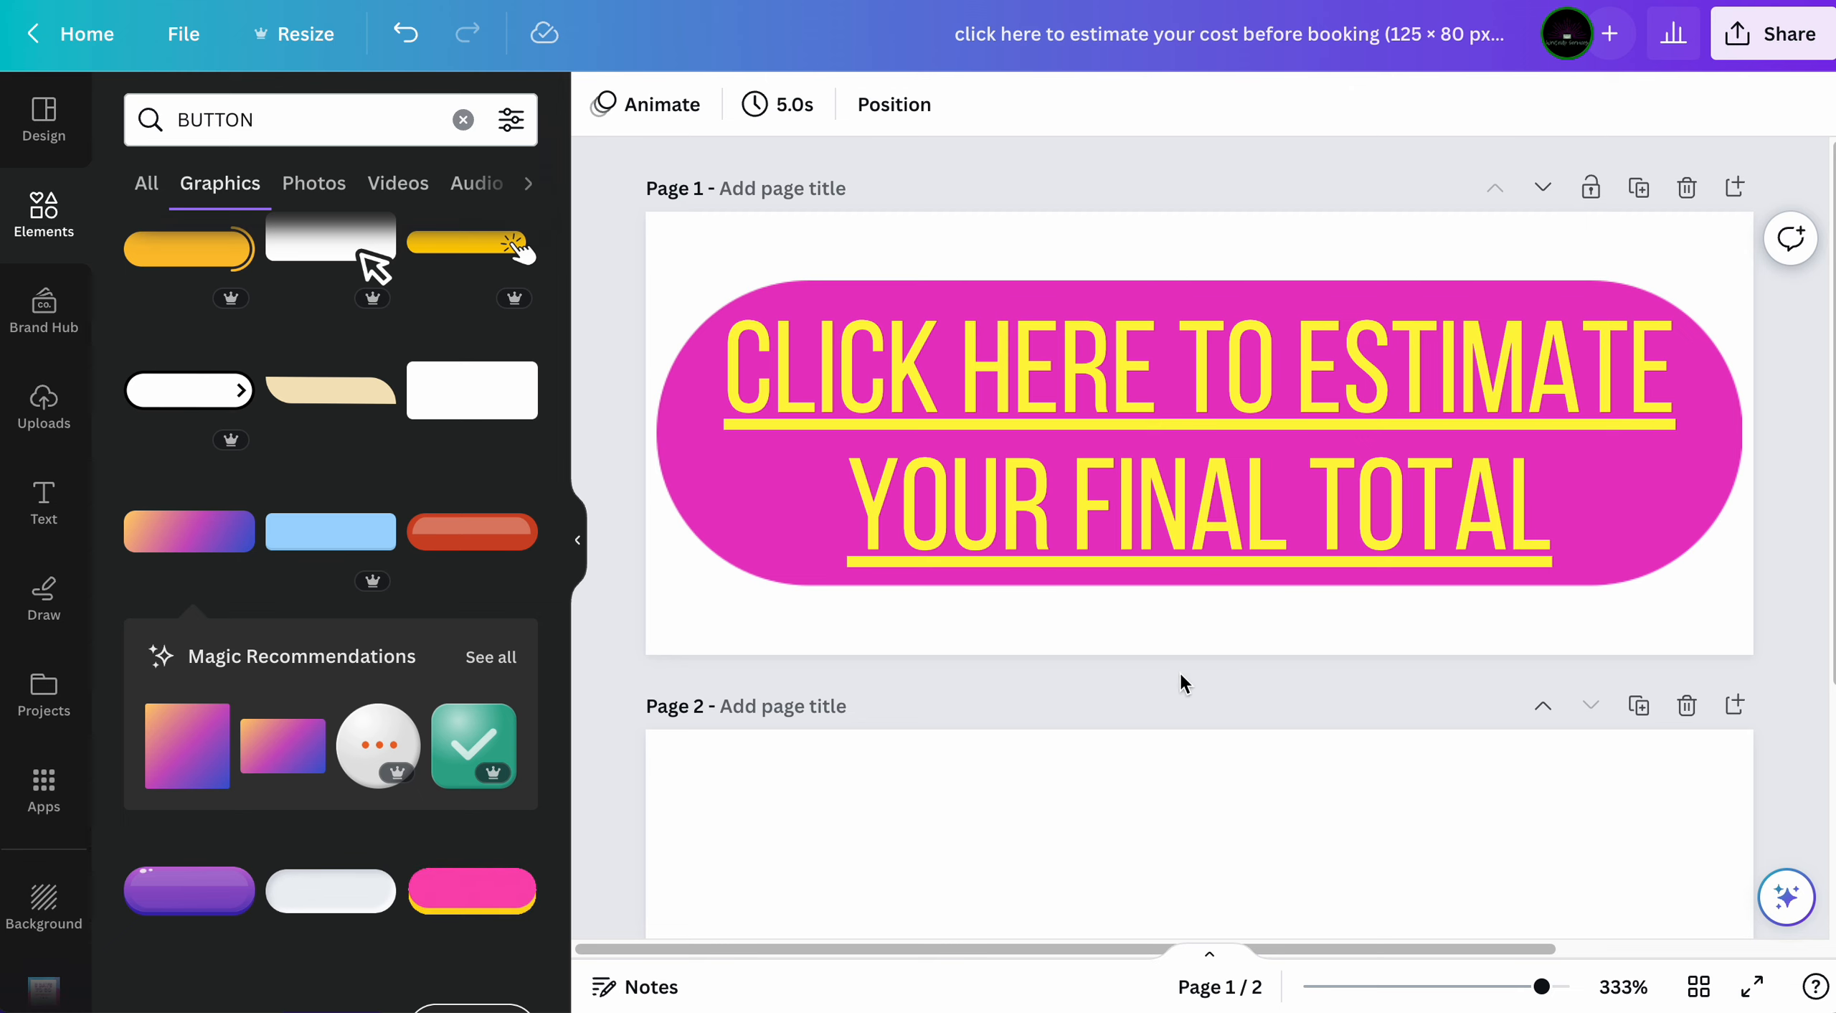
# - Add the green gradient pill-shaped button graphic to the blank page 2
pyautogui.scroll(-1, 1184, 646)
pyautogui.scroll(-1, 1327, 696)
pyautogui.scroll(-5, 1242, 644)
pyautogui.scroll(5, 1111, 529)
pyautogui.scroll(-2, 1085, 527)
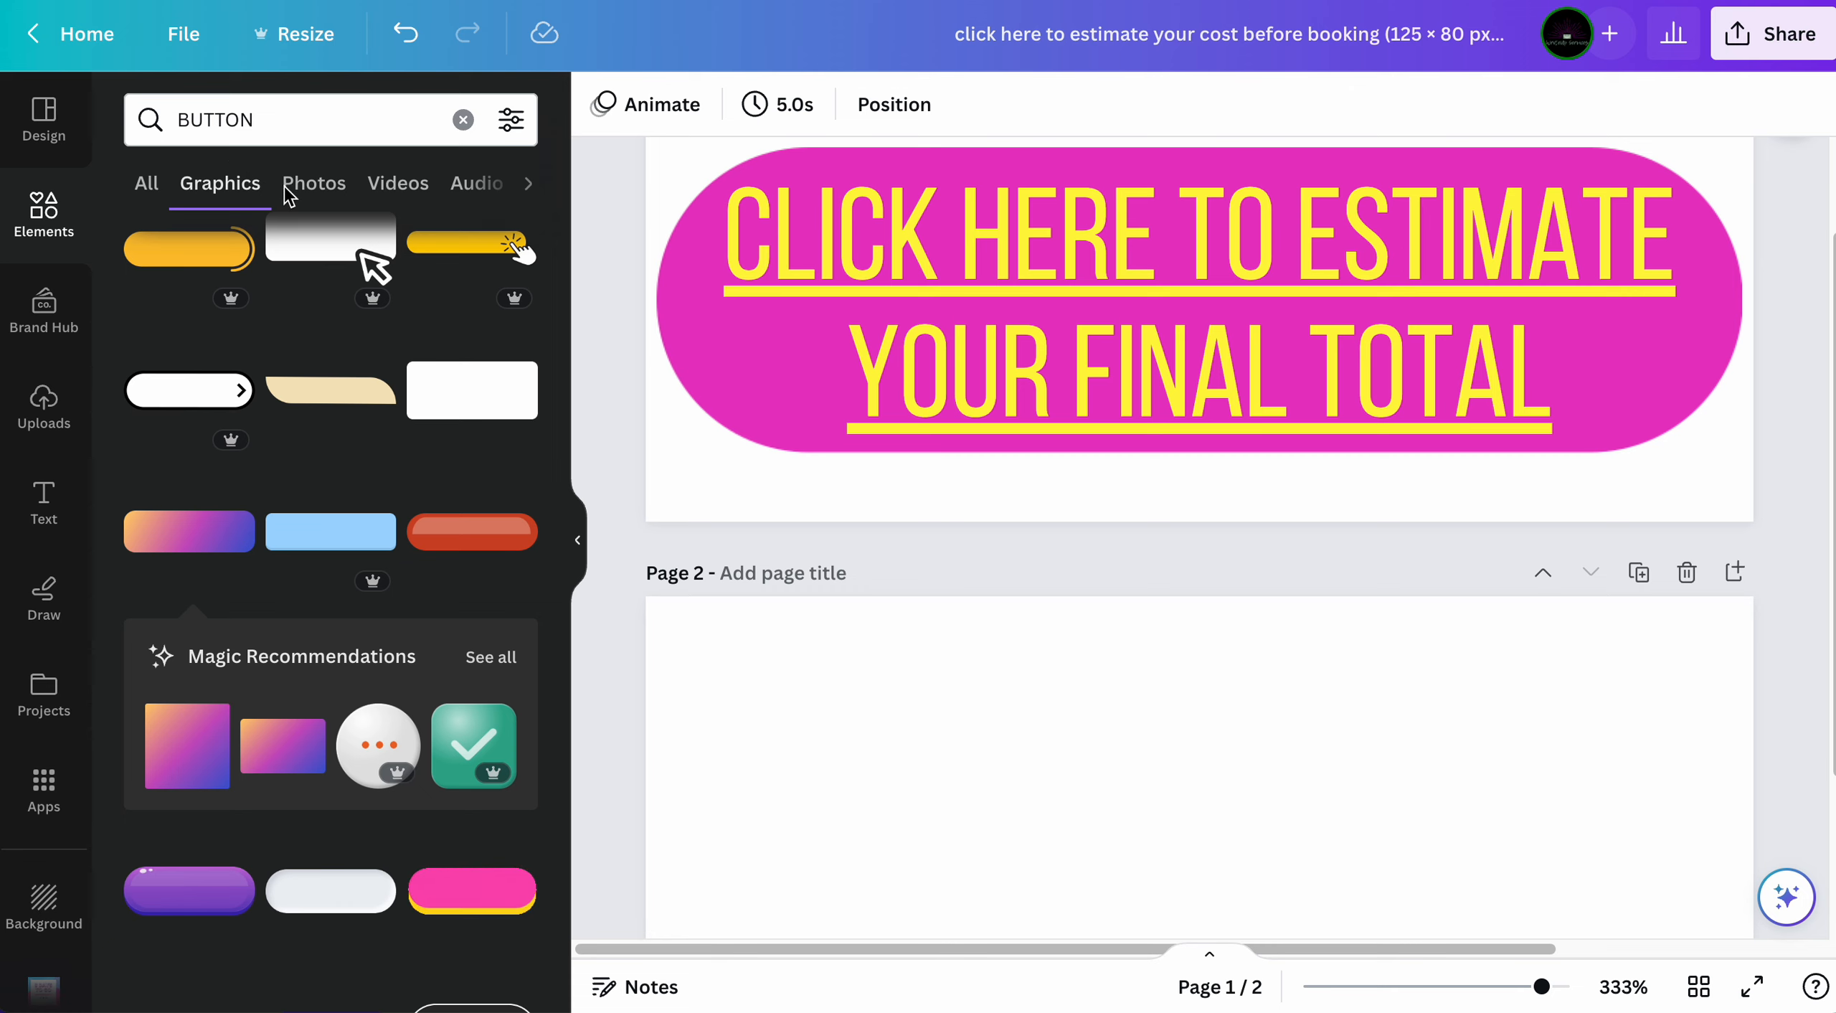
pyautogui.click(333, 129)
pyautogui.press('Escape')
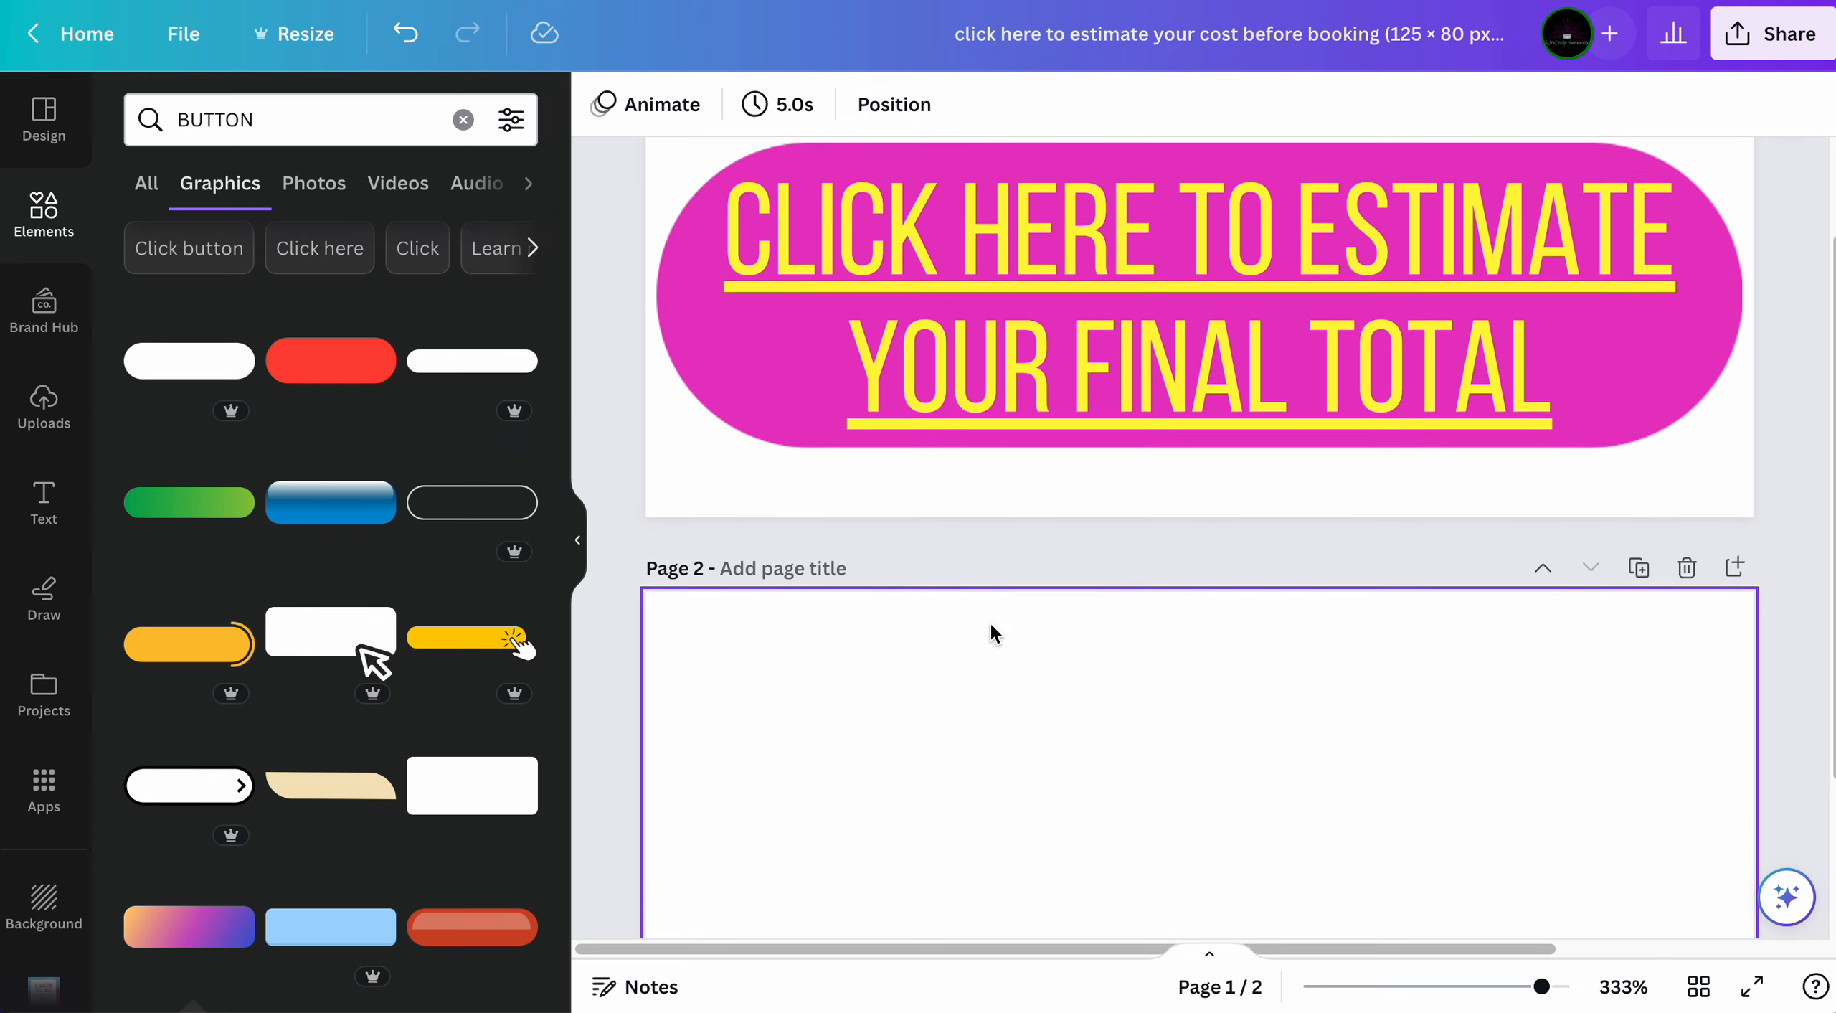
pyautogui.click(992, 622)
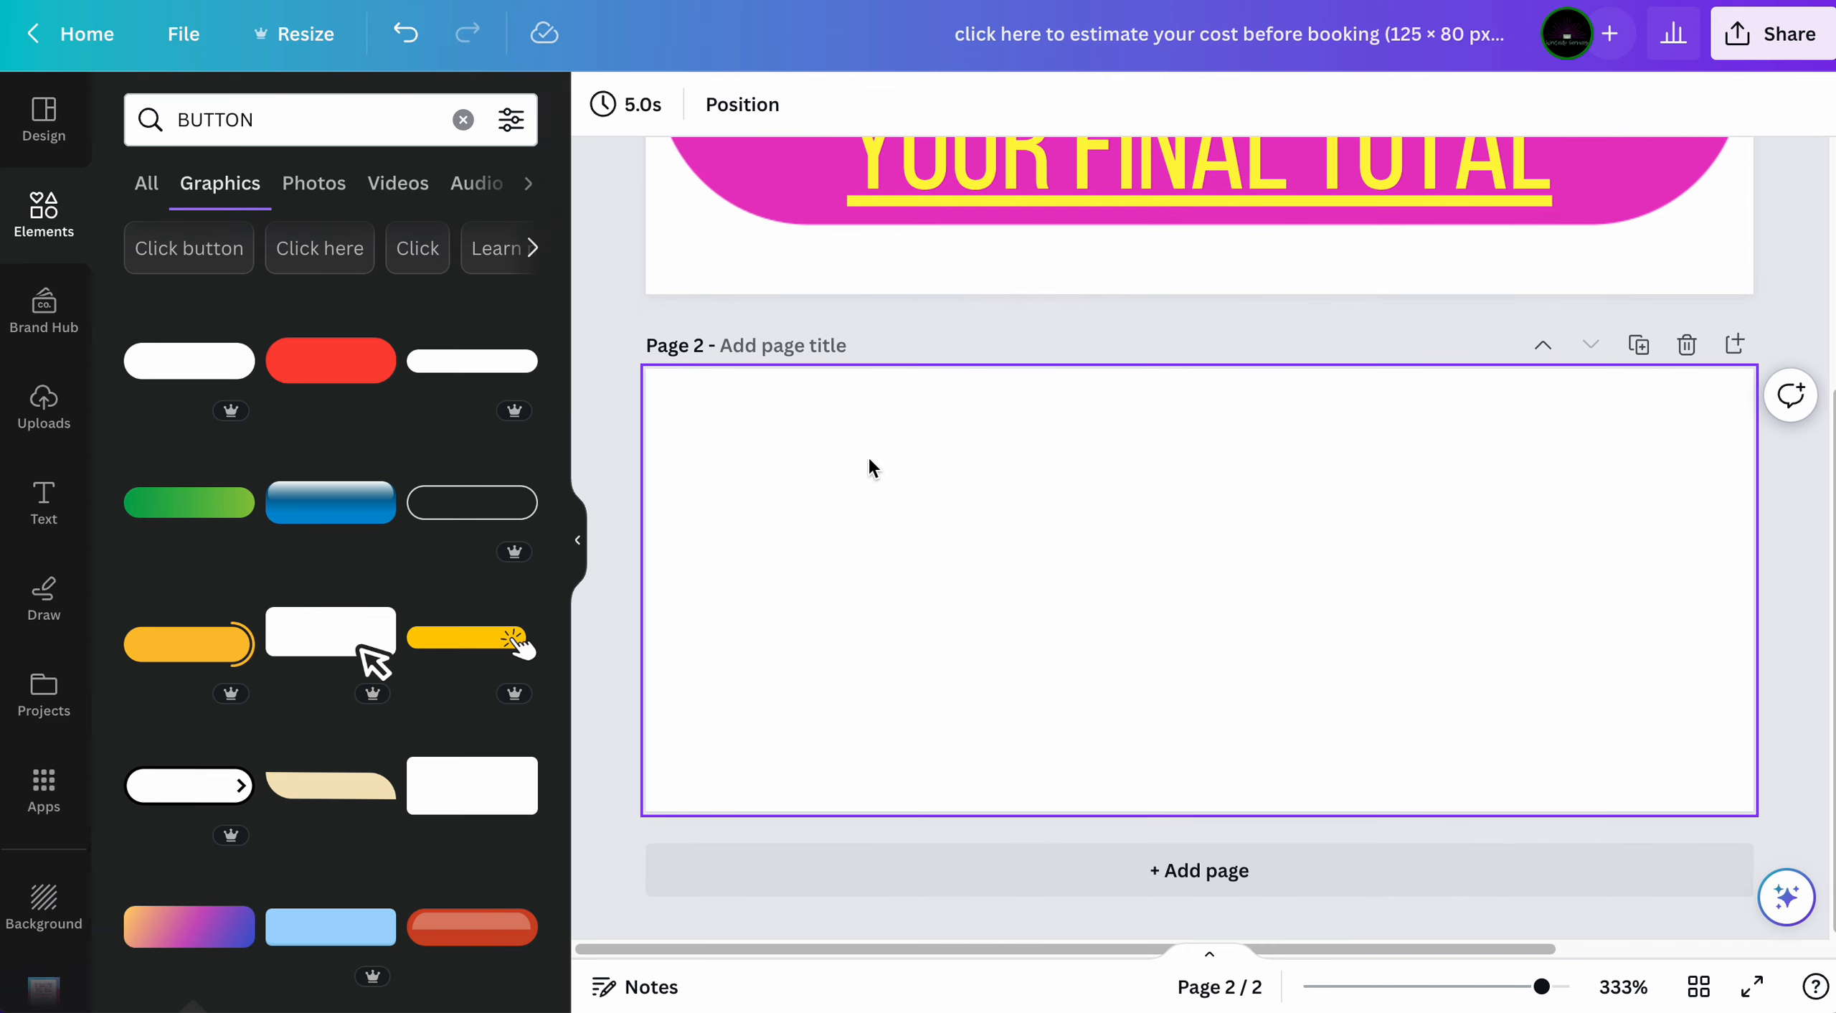
pyautogui.click(811, 481)
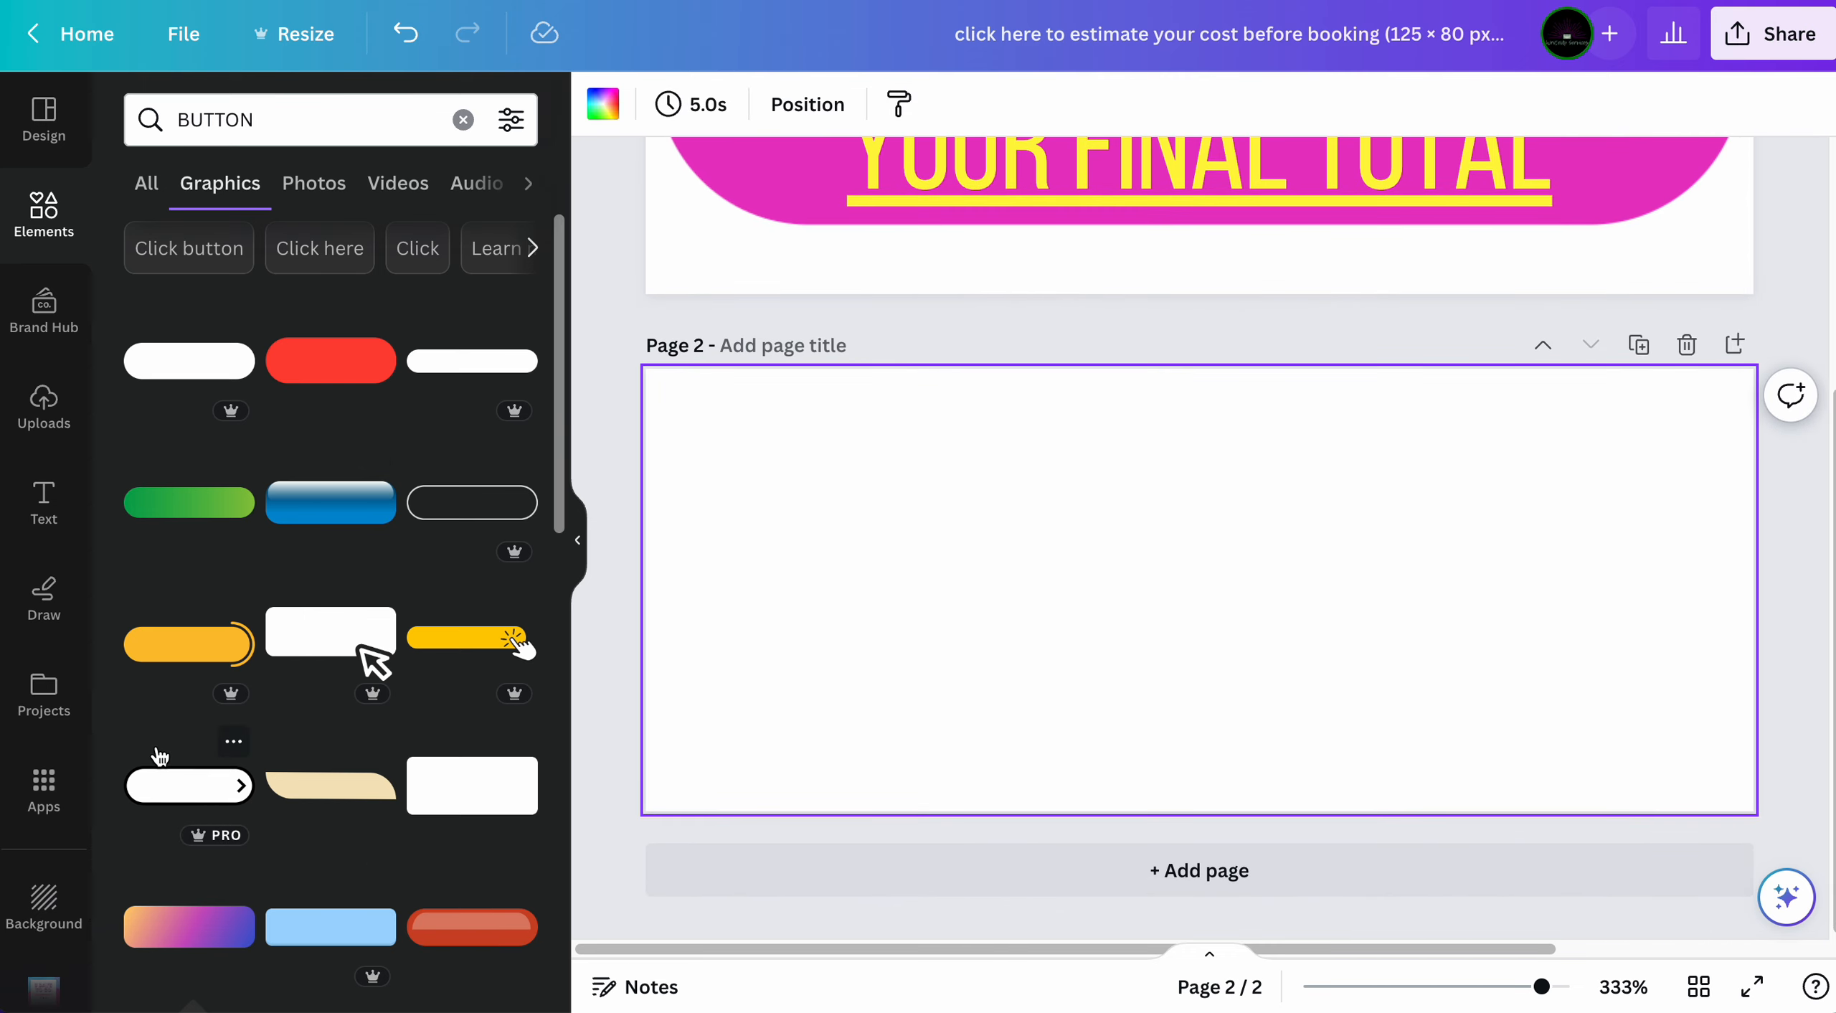
pyautogui.click(194, 504)
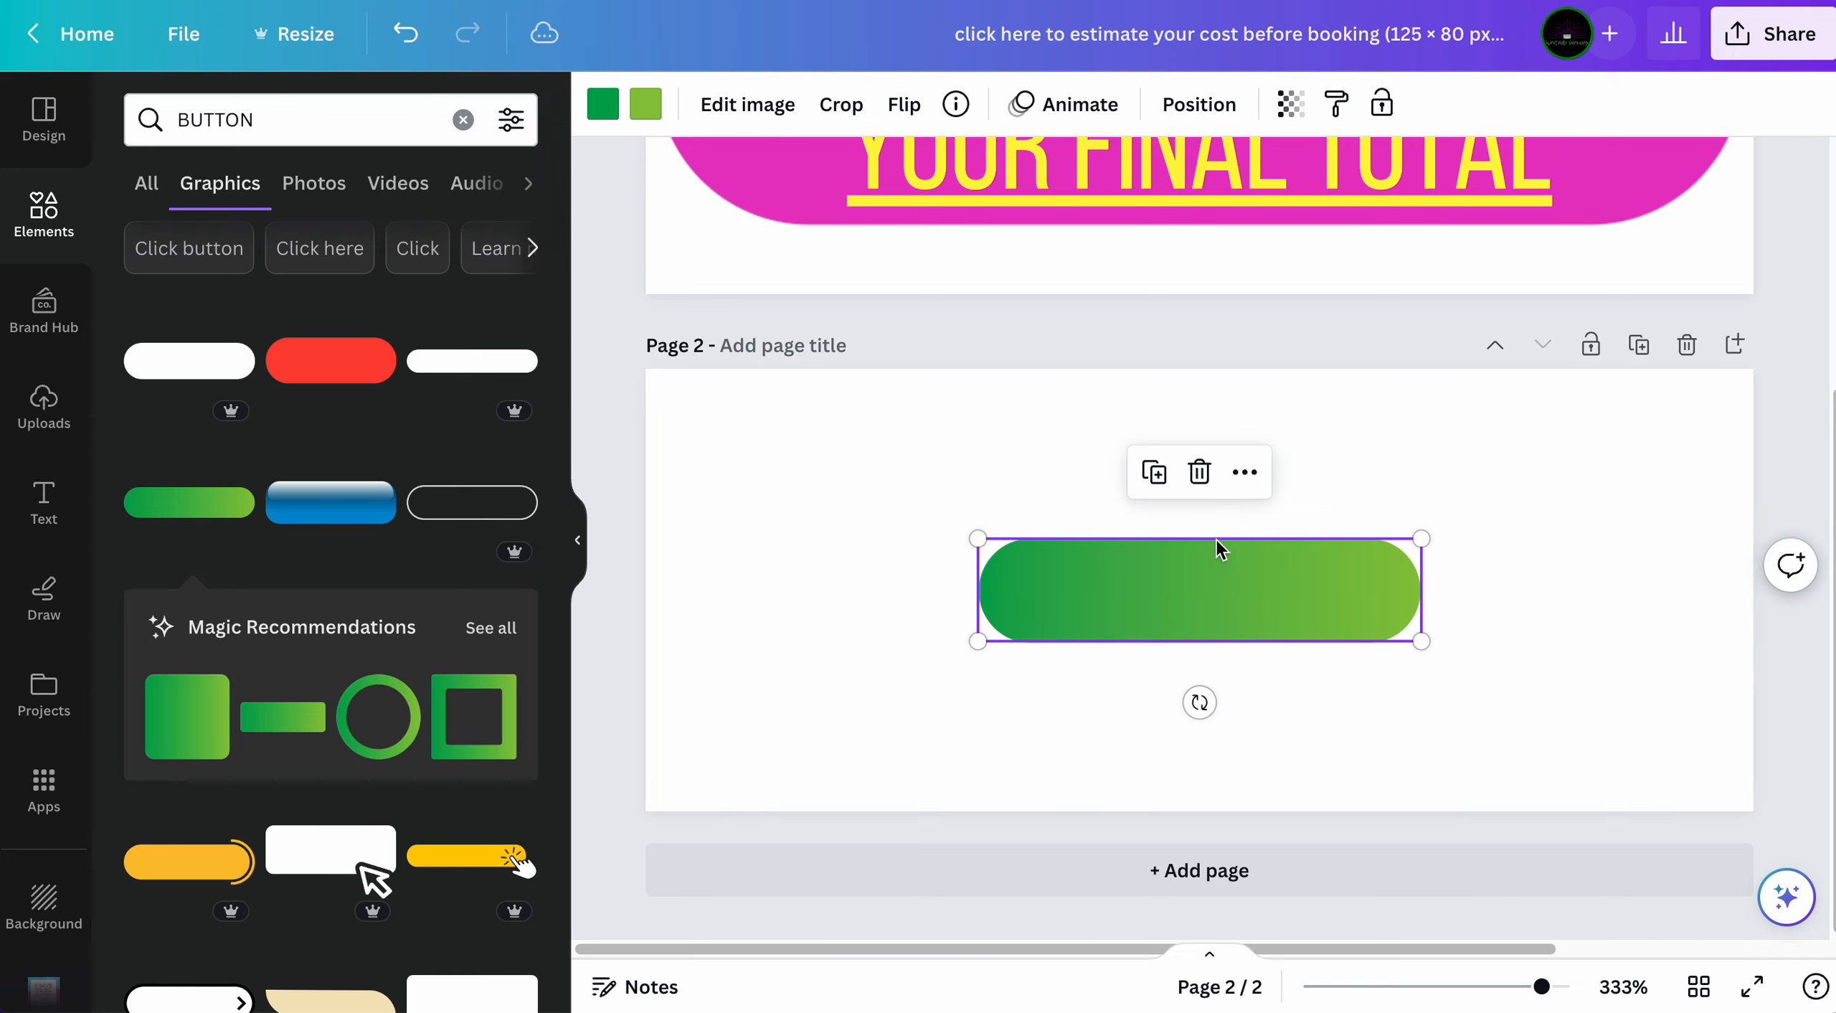
# - Recolor the button's gradient from the document's magenta to its yellow
pyautogui.click(602, 106)
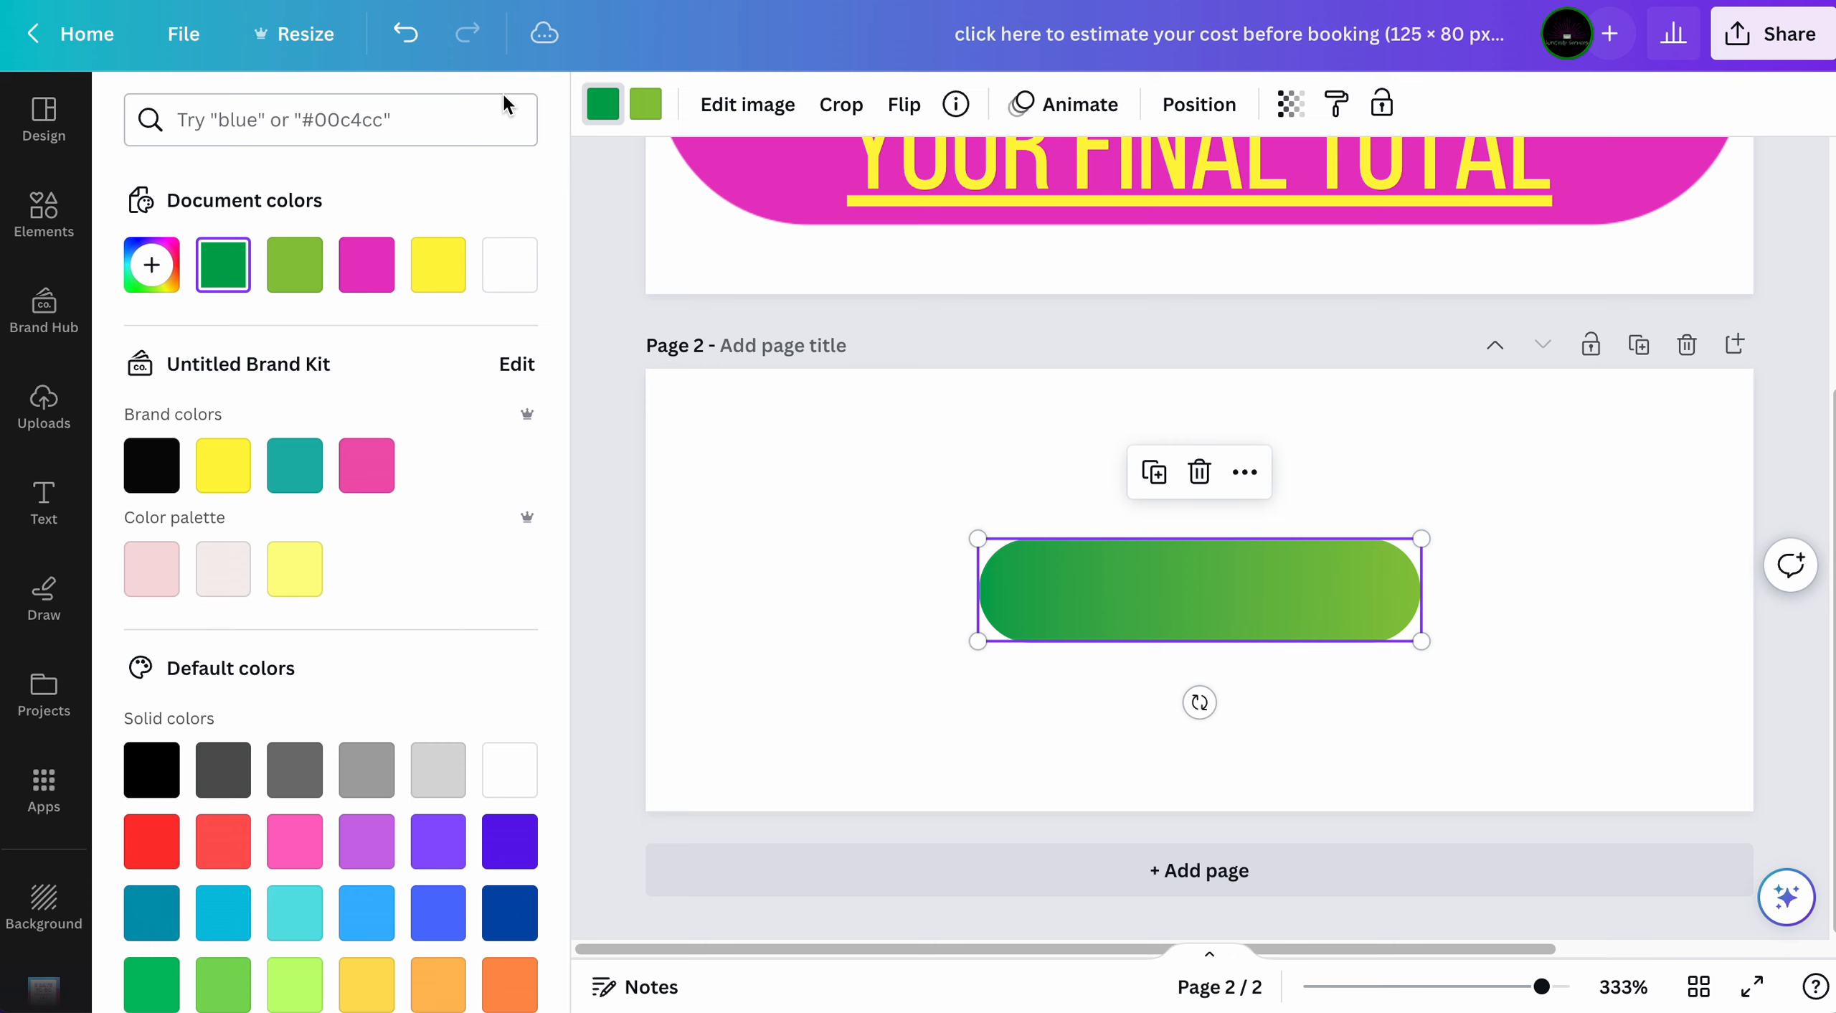
pyautogui.click(367, 265)
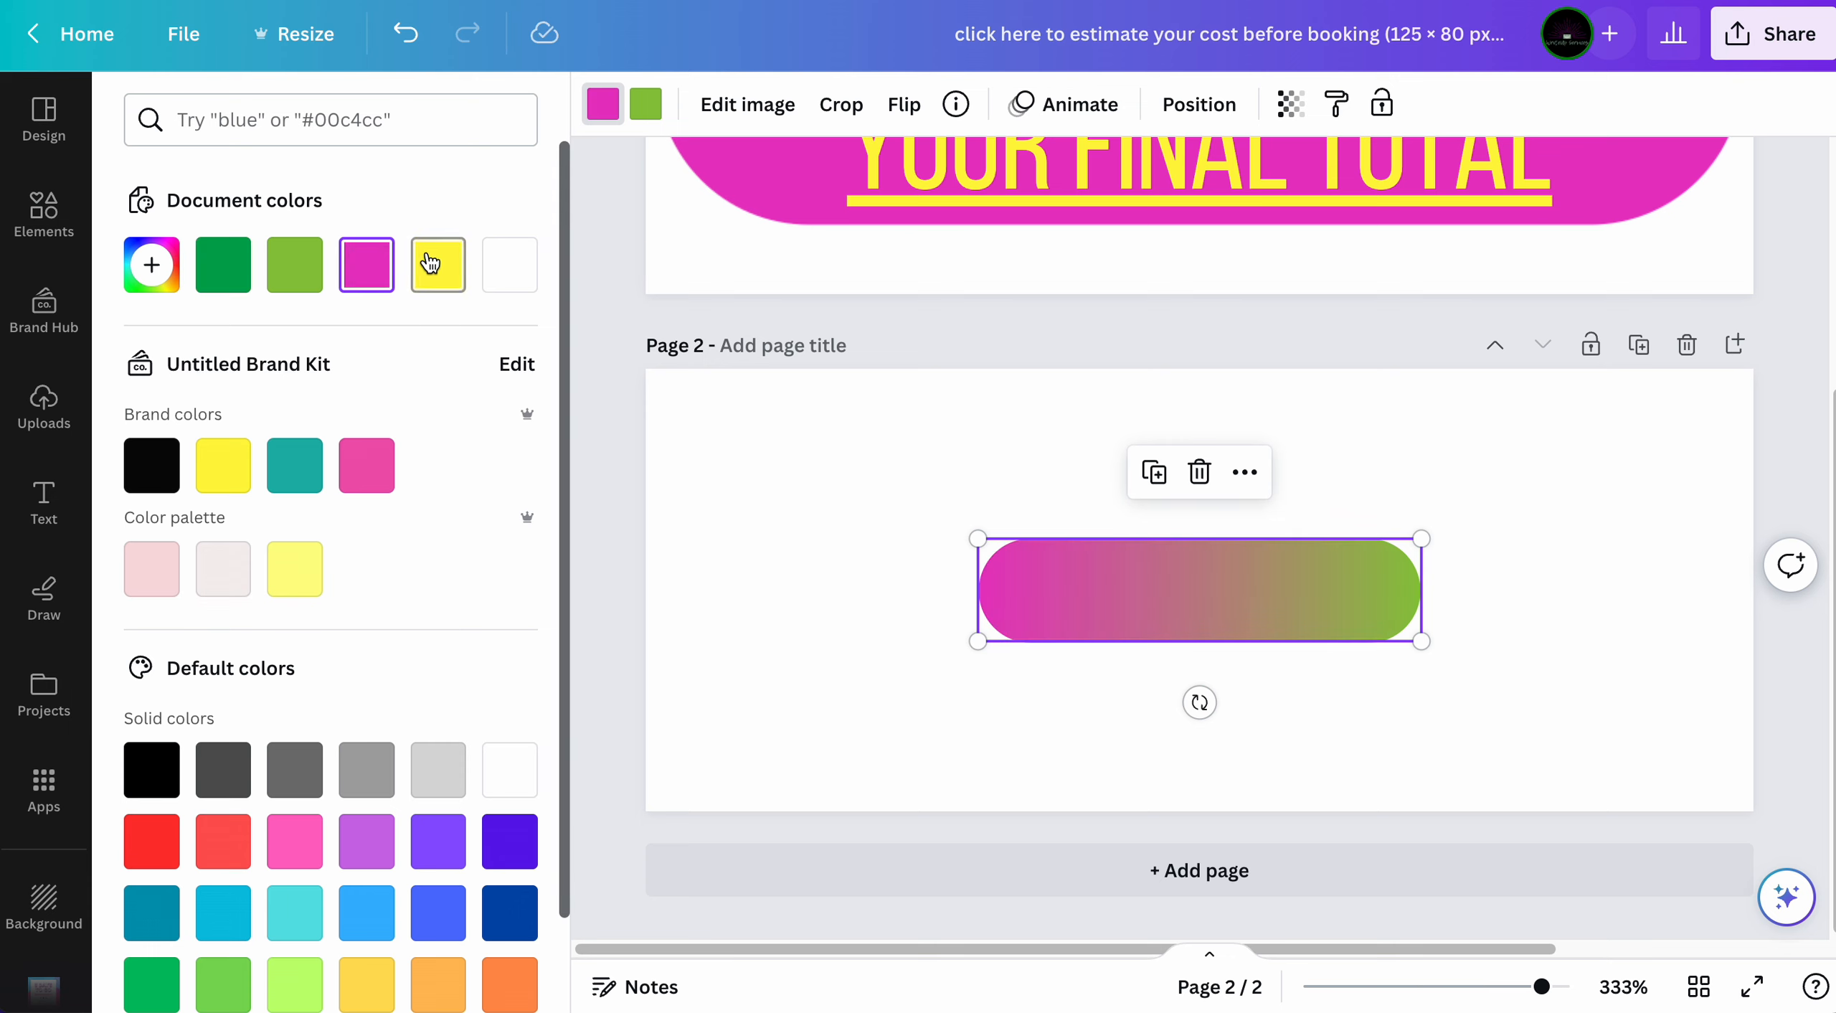
pyautogui.click(649, 111)
pyautogui.click(439, 264)
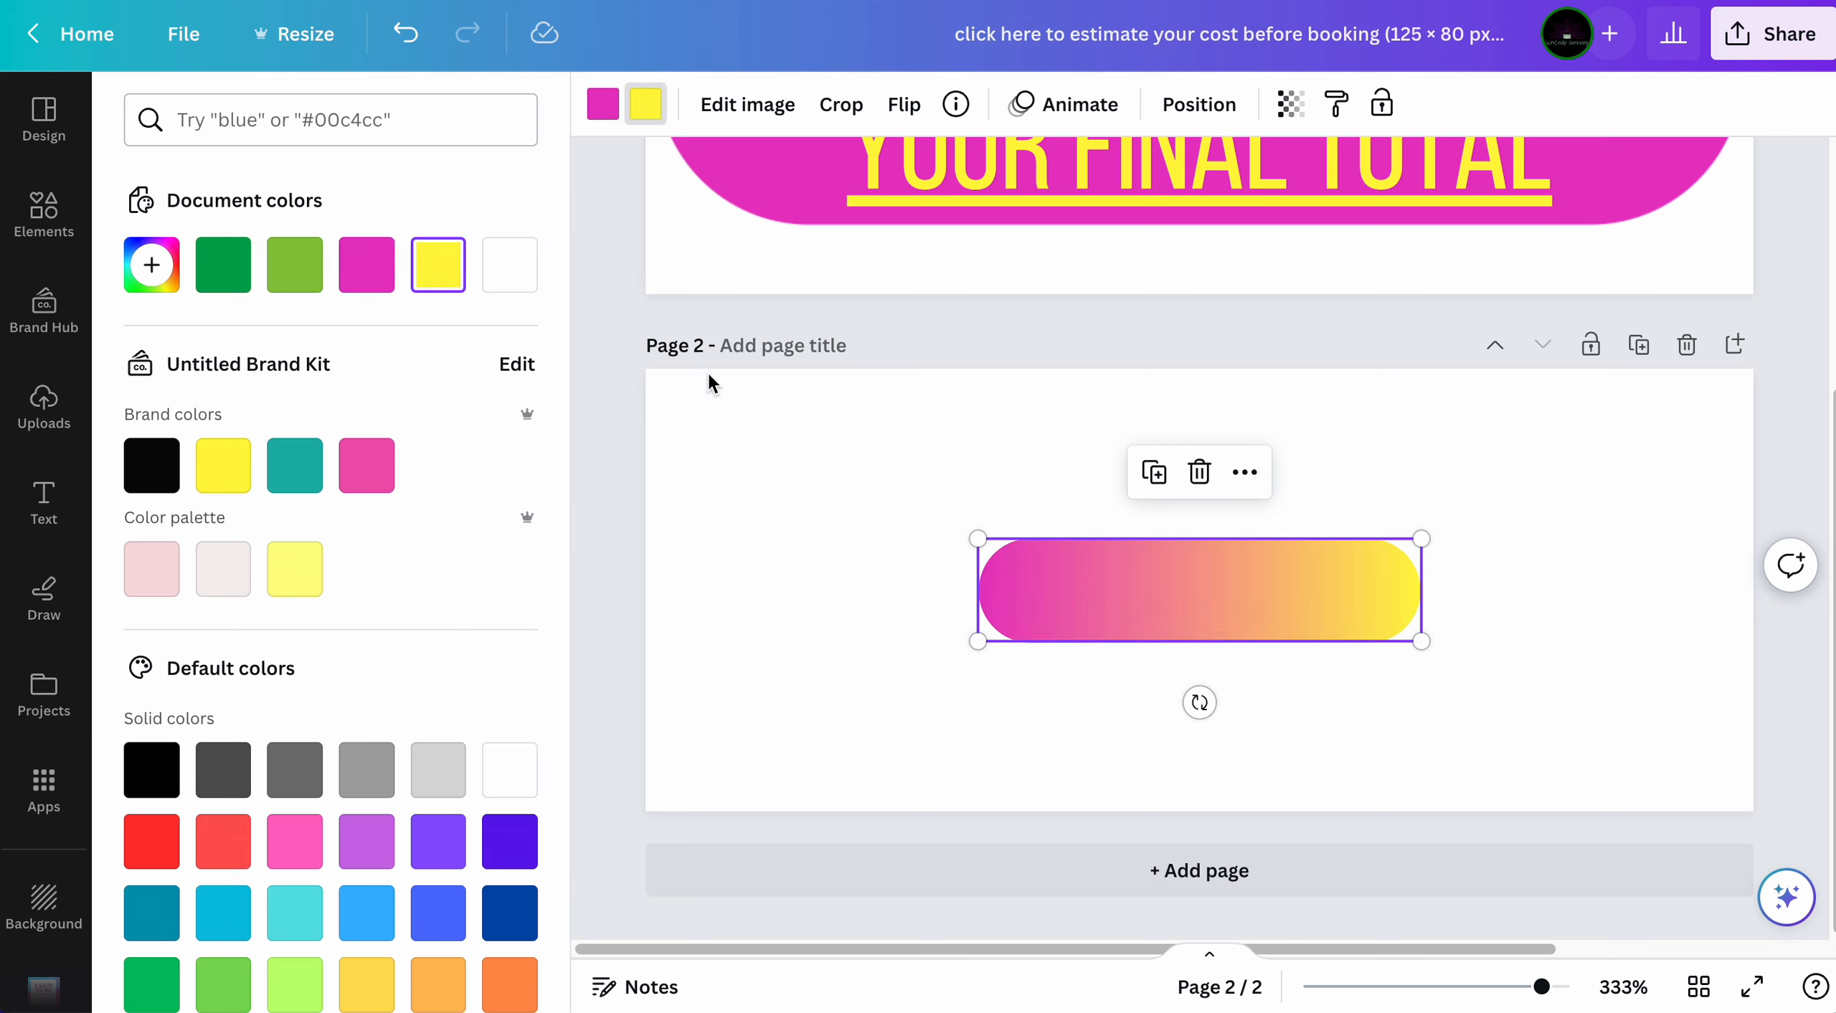
# - Enlarge the gradient button to nearly the full width of page 2 and center it on the page
pyautogui.click(1442, 627)
pyautogui.click(1408, 622)
pyautogui.moveTo(1420, 640); pyautogui.dragTo(1803, 771)
pyautogui.moveTo(1492, 637); pyautogui.dragTo(1223, 569)
pyautogui.click(1501, 776)
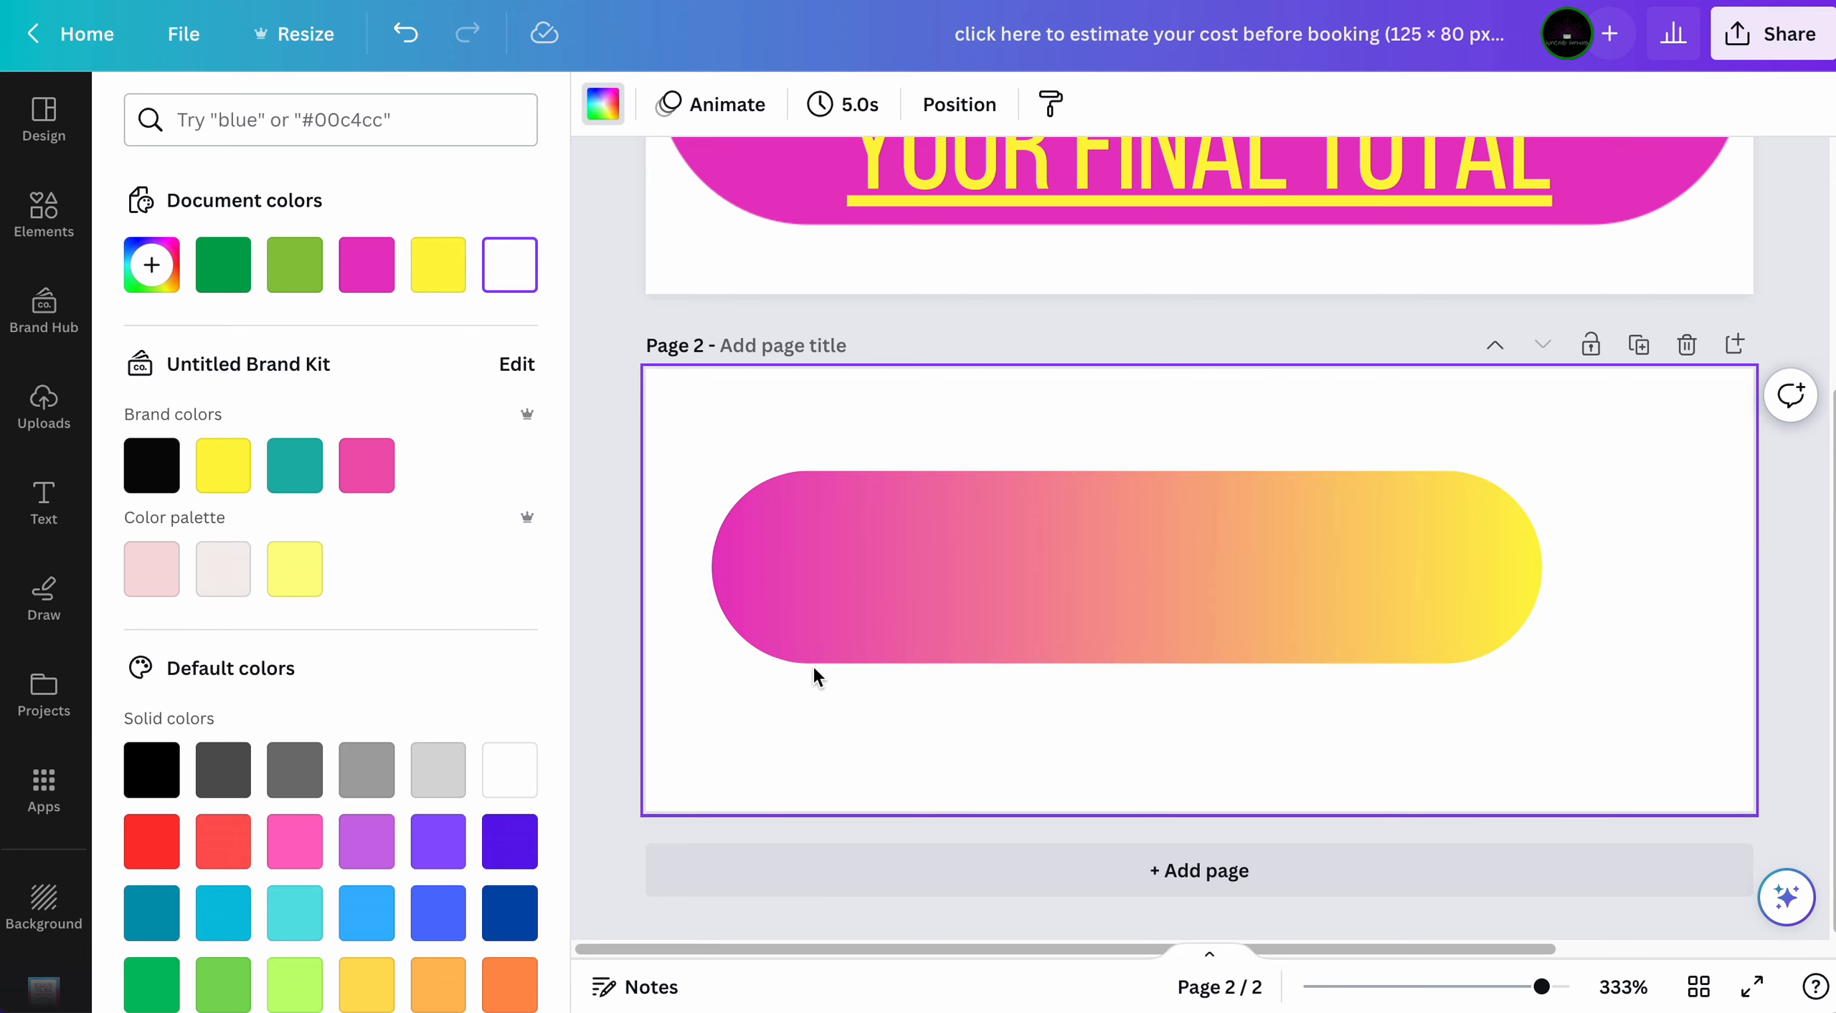
pyautogui.click(828, 574)
pyautogui.moveTo(707, 467); pyautogui.dragTo(605, 371)
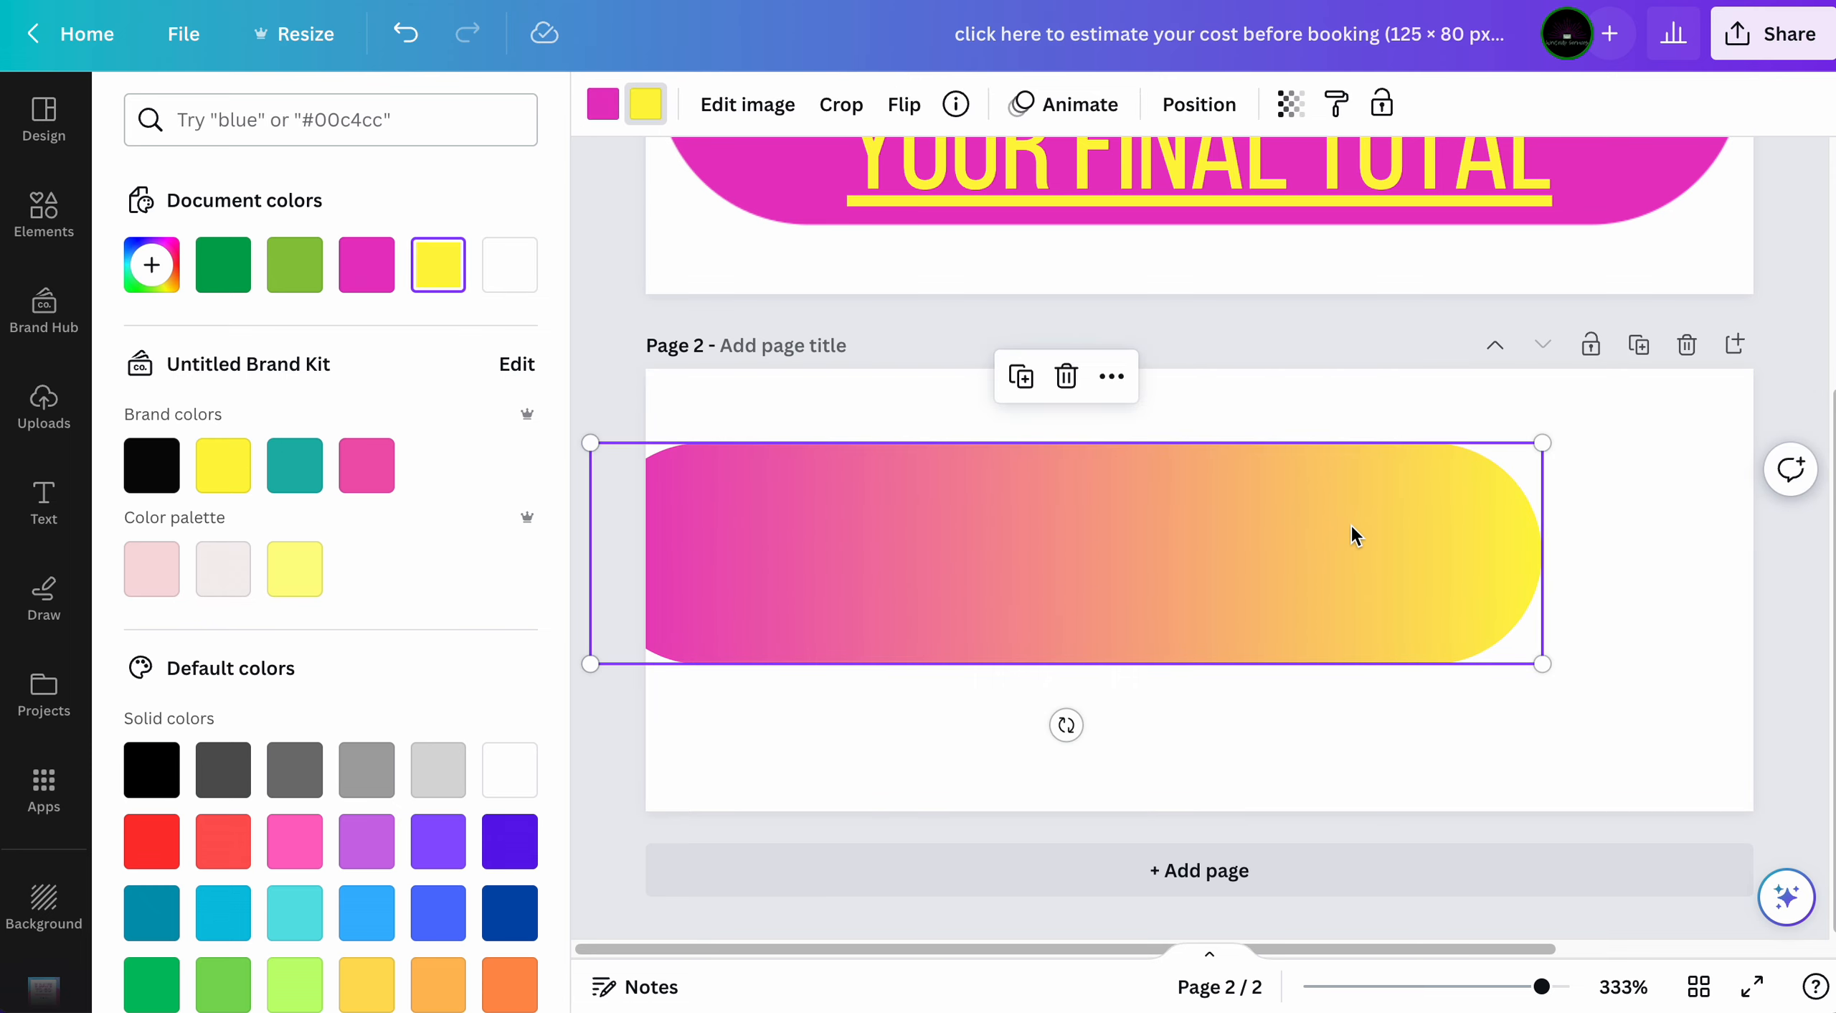
pyautogui.moveTo(1353, 533); pyautogui.dragTo(1457, 569)
pyautogui.moveTo(1652, 479); pyautogui.dragTo(1747, 457)
pyautogui.moveTo(1500, 538); pyautogui.dragTo(1465, 547)
pyautogui.click(1583, 439)
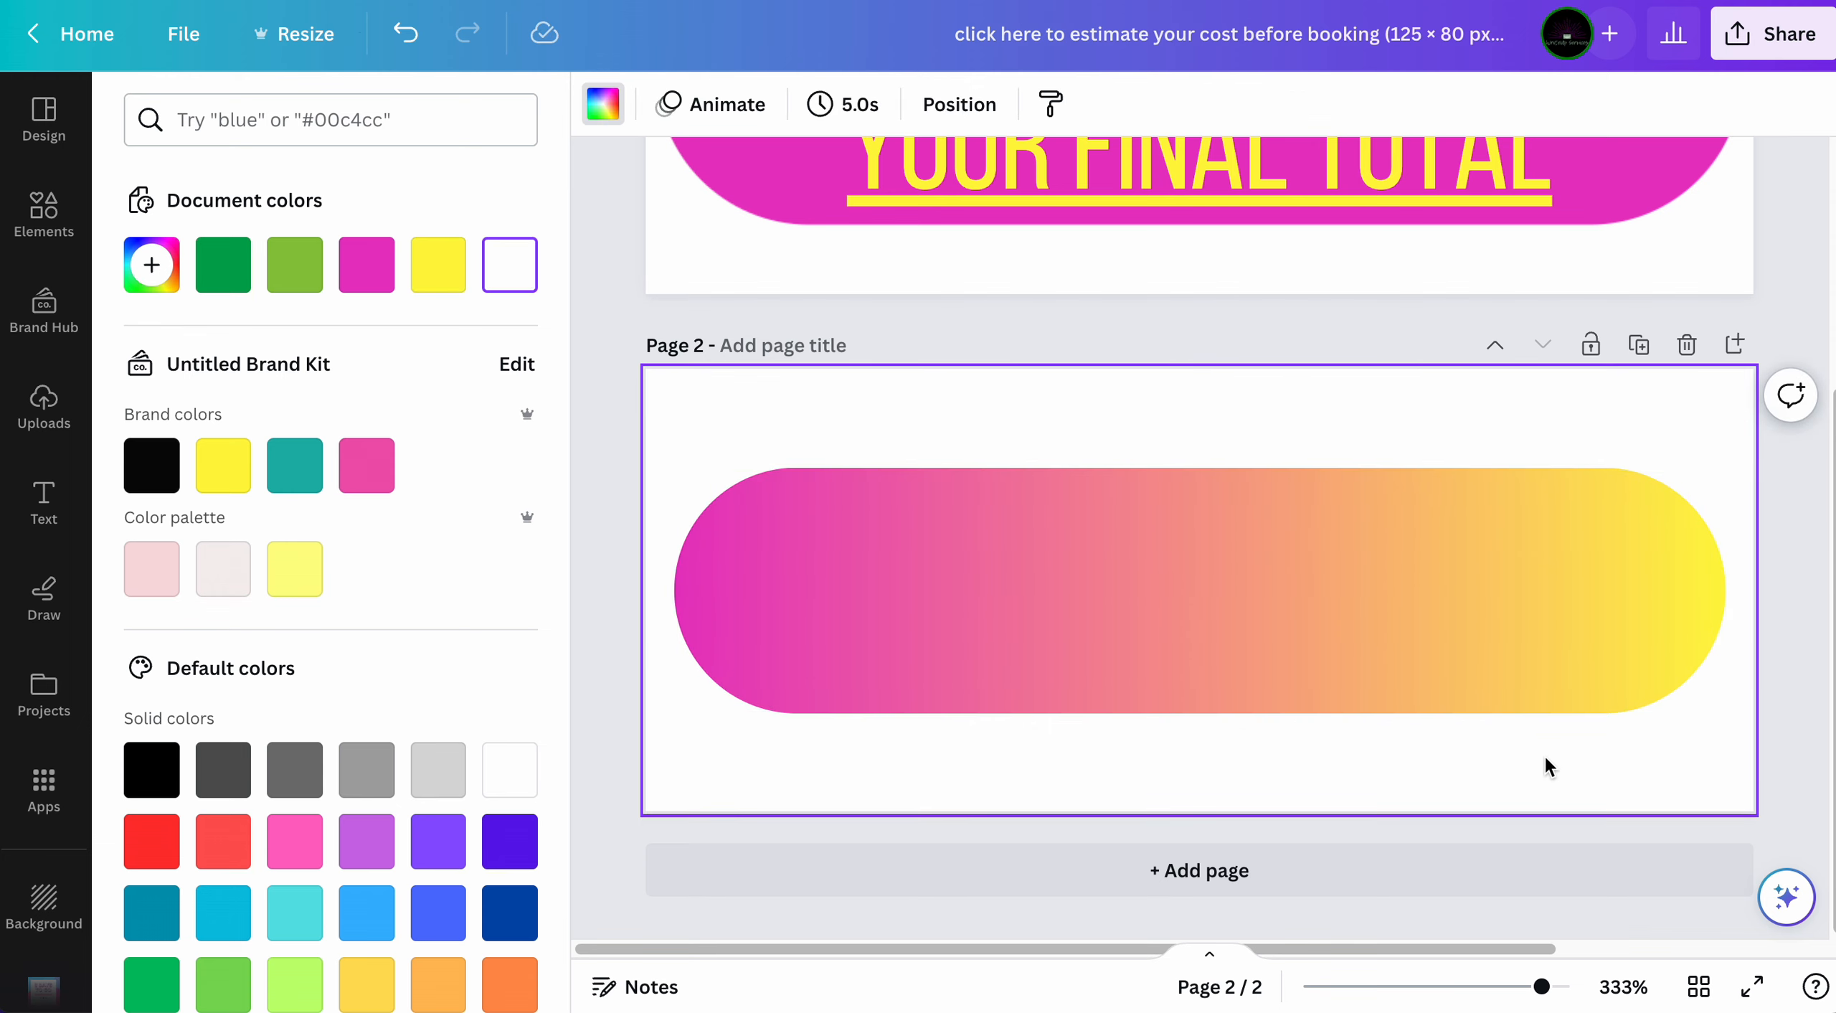
# - Add a heading over the gradient button in the Bebas Neue font, reading "CLICK HERE"
pyautogui.click(43, 500)
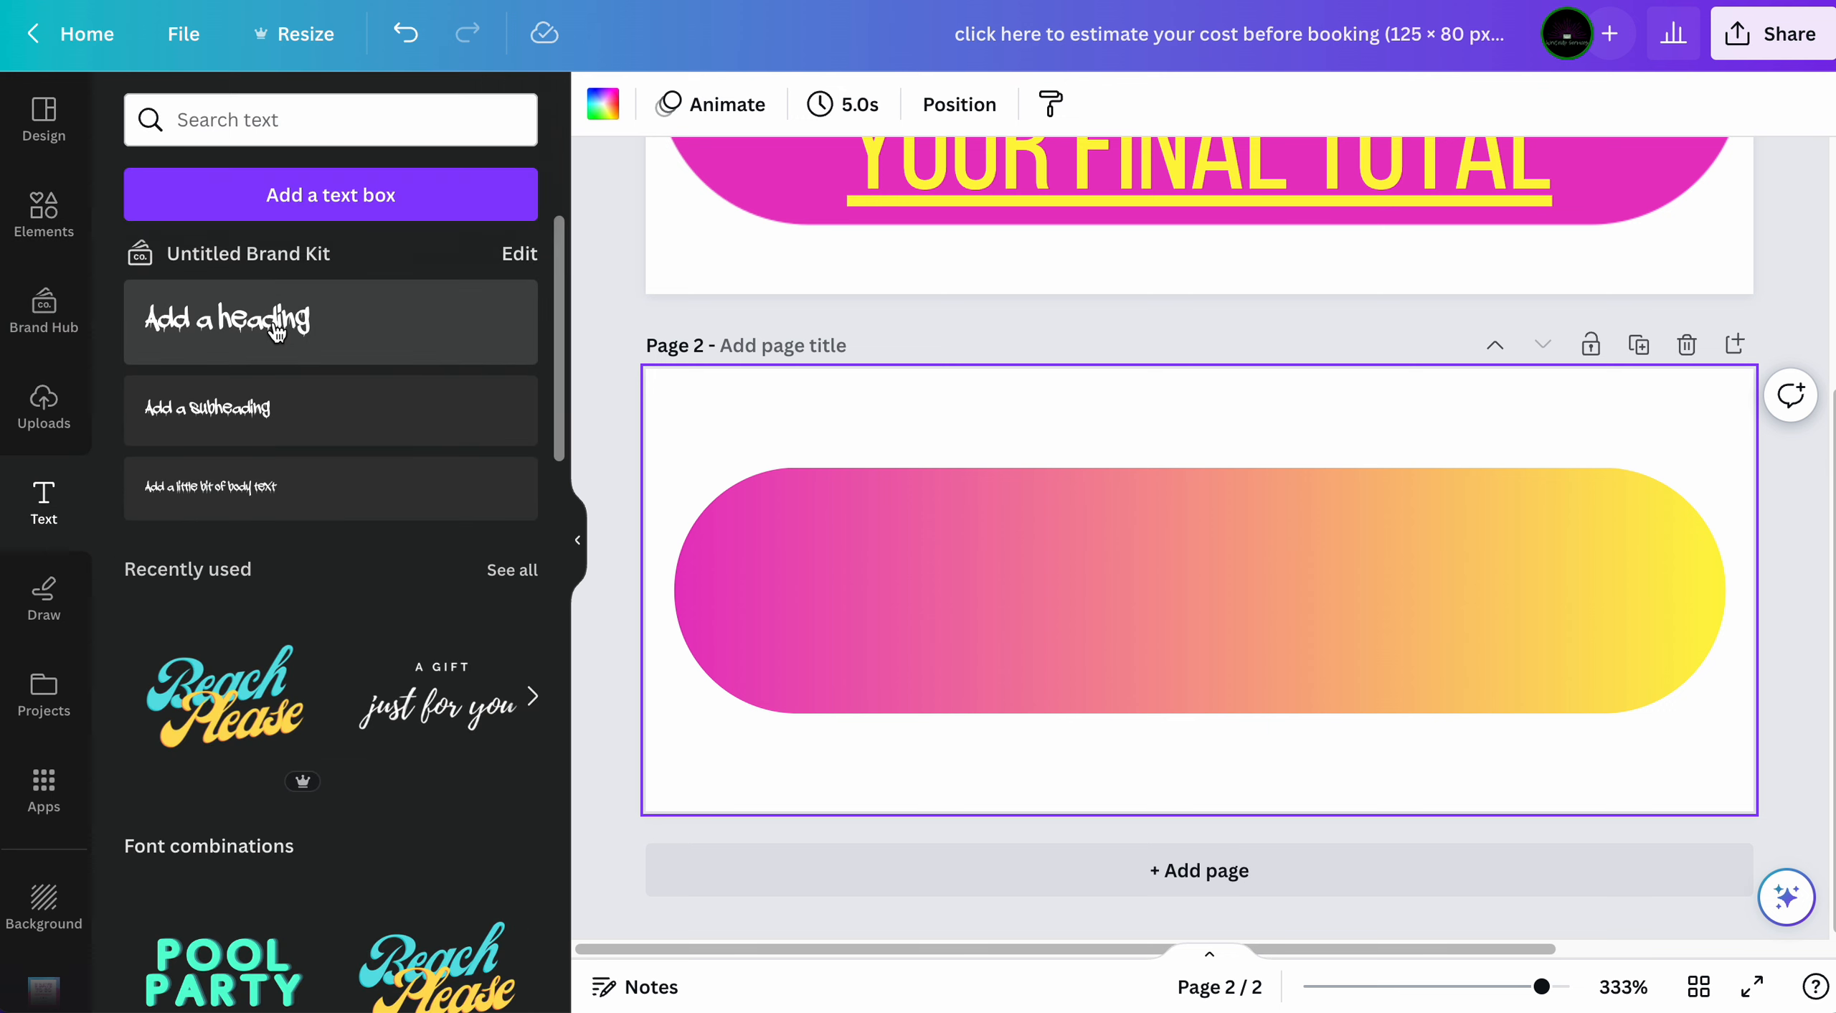
pyautogui.click(275, 329)
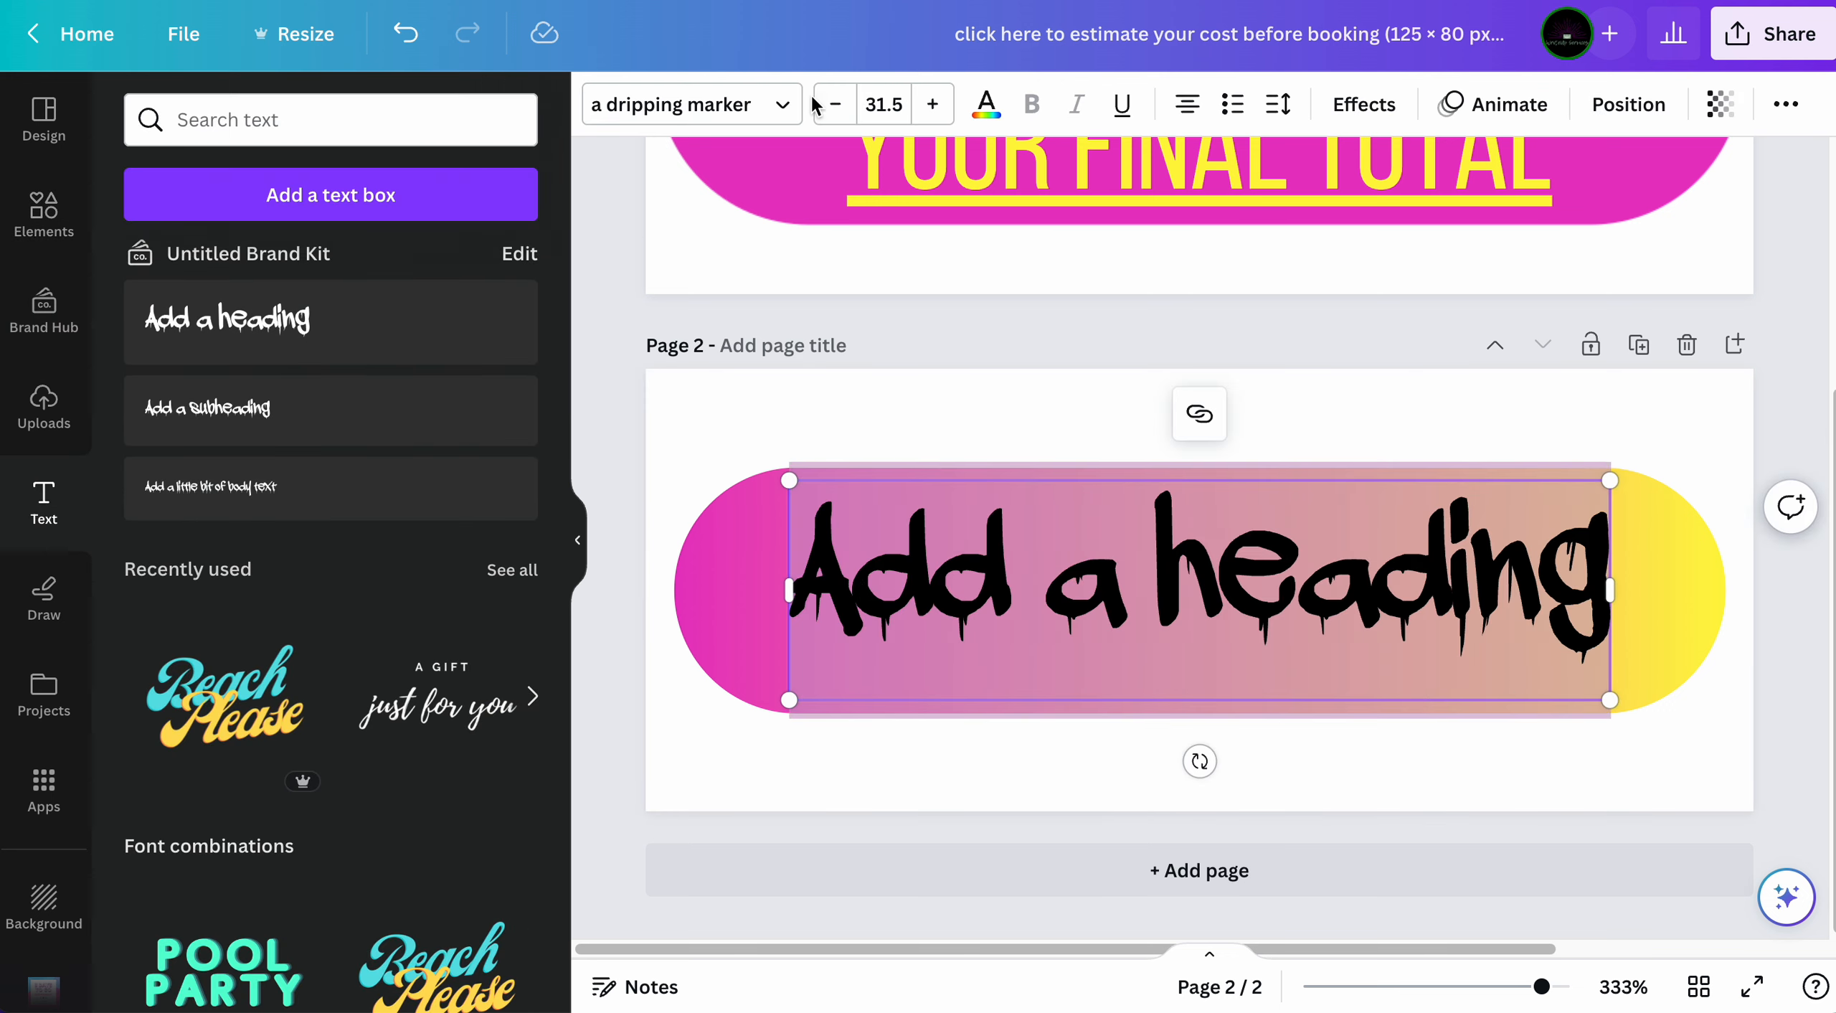
pyautogui.click(762, 104)
pyautogui.click(251, 401)
pyautogui.doubleClick(1198, 566)
pyautogui.hotkey('ctrl', 'a')
pyautogui.write('CLICK HERE')
# - Reduce the heading's font size to 17.5 and extend its text to "CLICK HERE FOR AN INSTANT PRICE QUOTE"
pyautogui.click(836, 104)
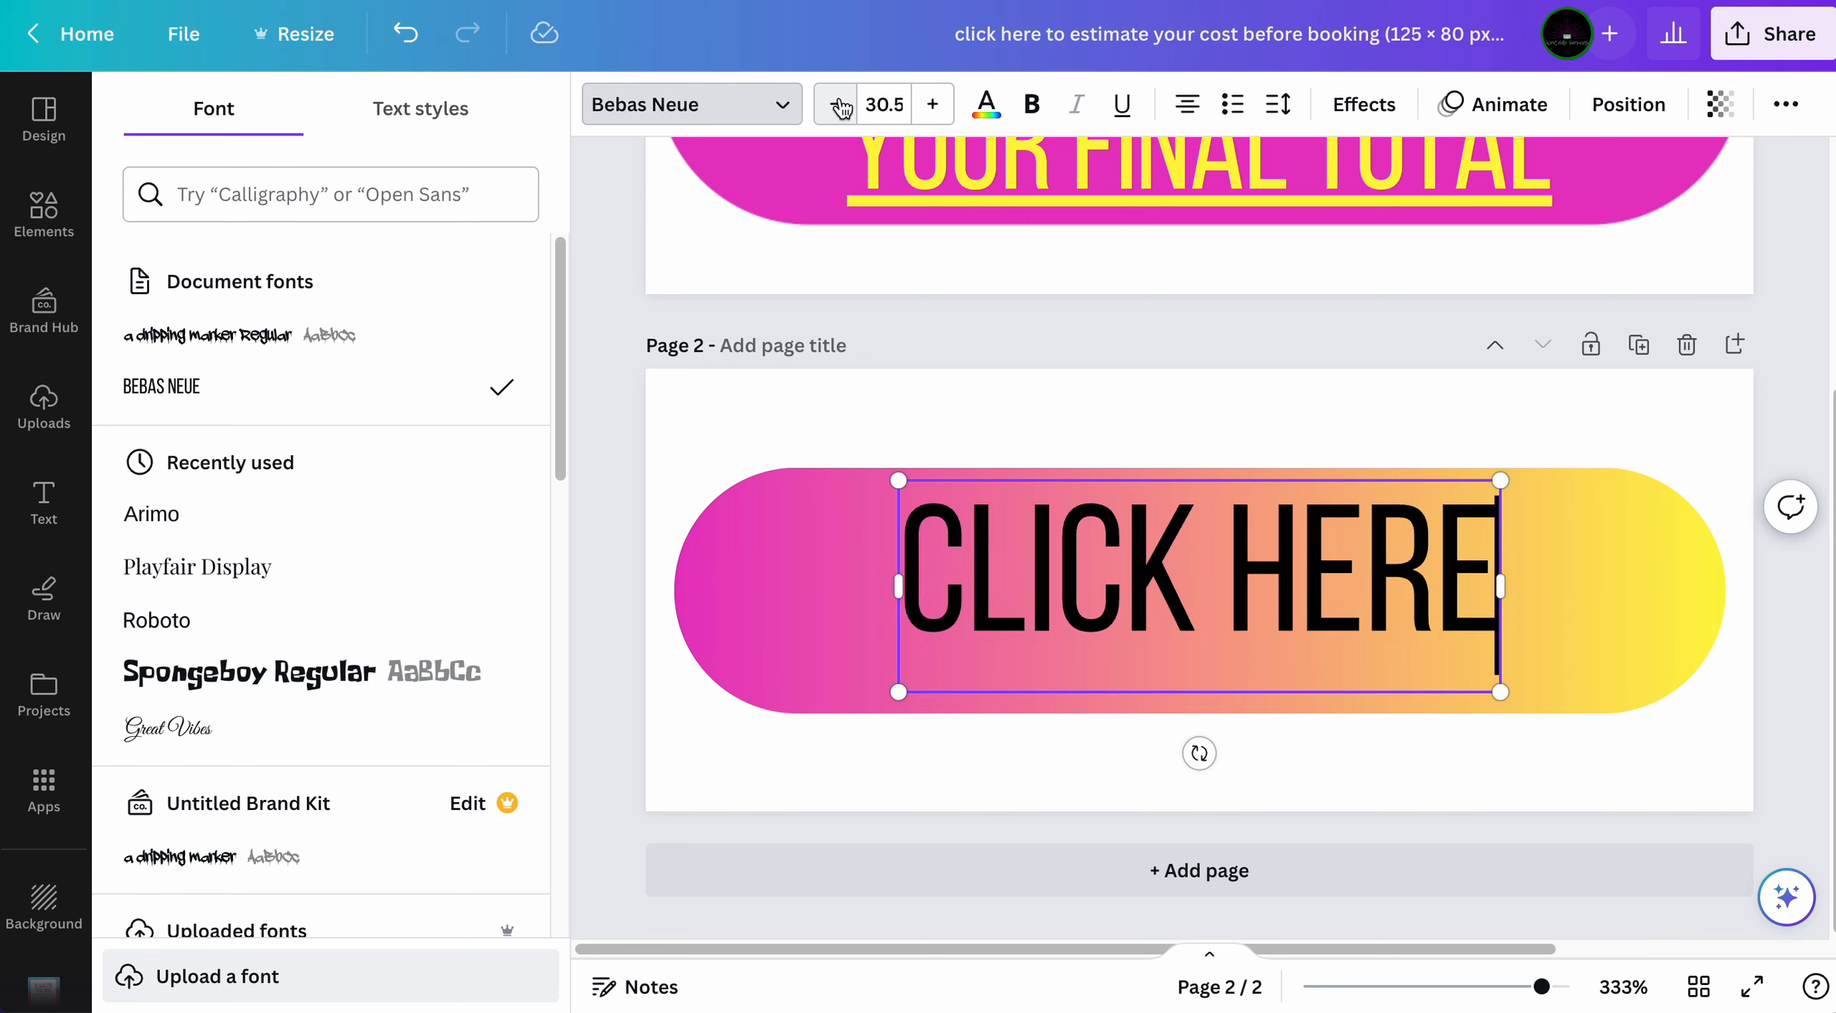
pyautogui.click(835, 104)
pyautogui.click(836, 104)
pyautogui.click(836, 104)
pyautogui.click(835, 104)
pyautogui.click(836, 104)
pyautogui.click(836, 104)
pyautogui.click(835, 104)
pyautogui.click(836, 104)
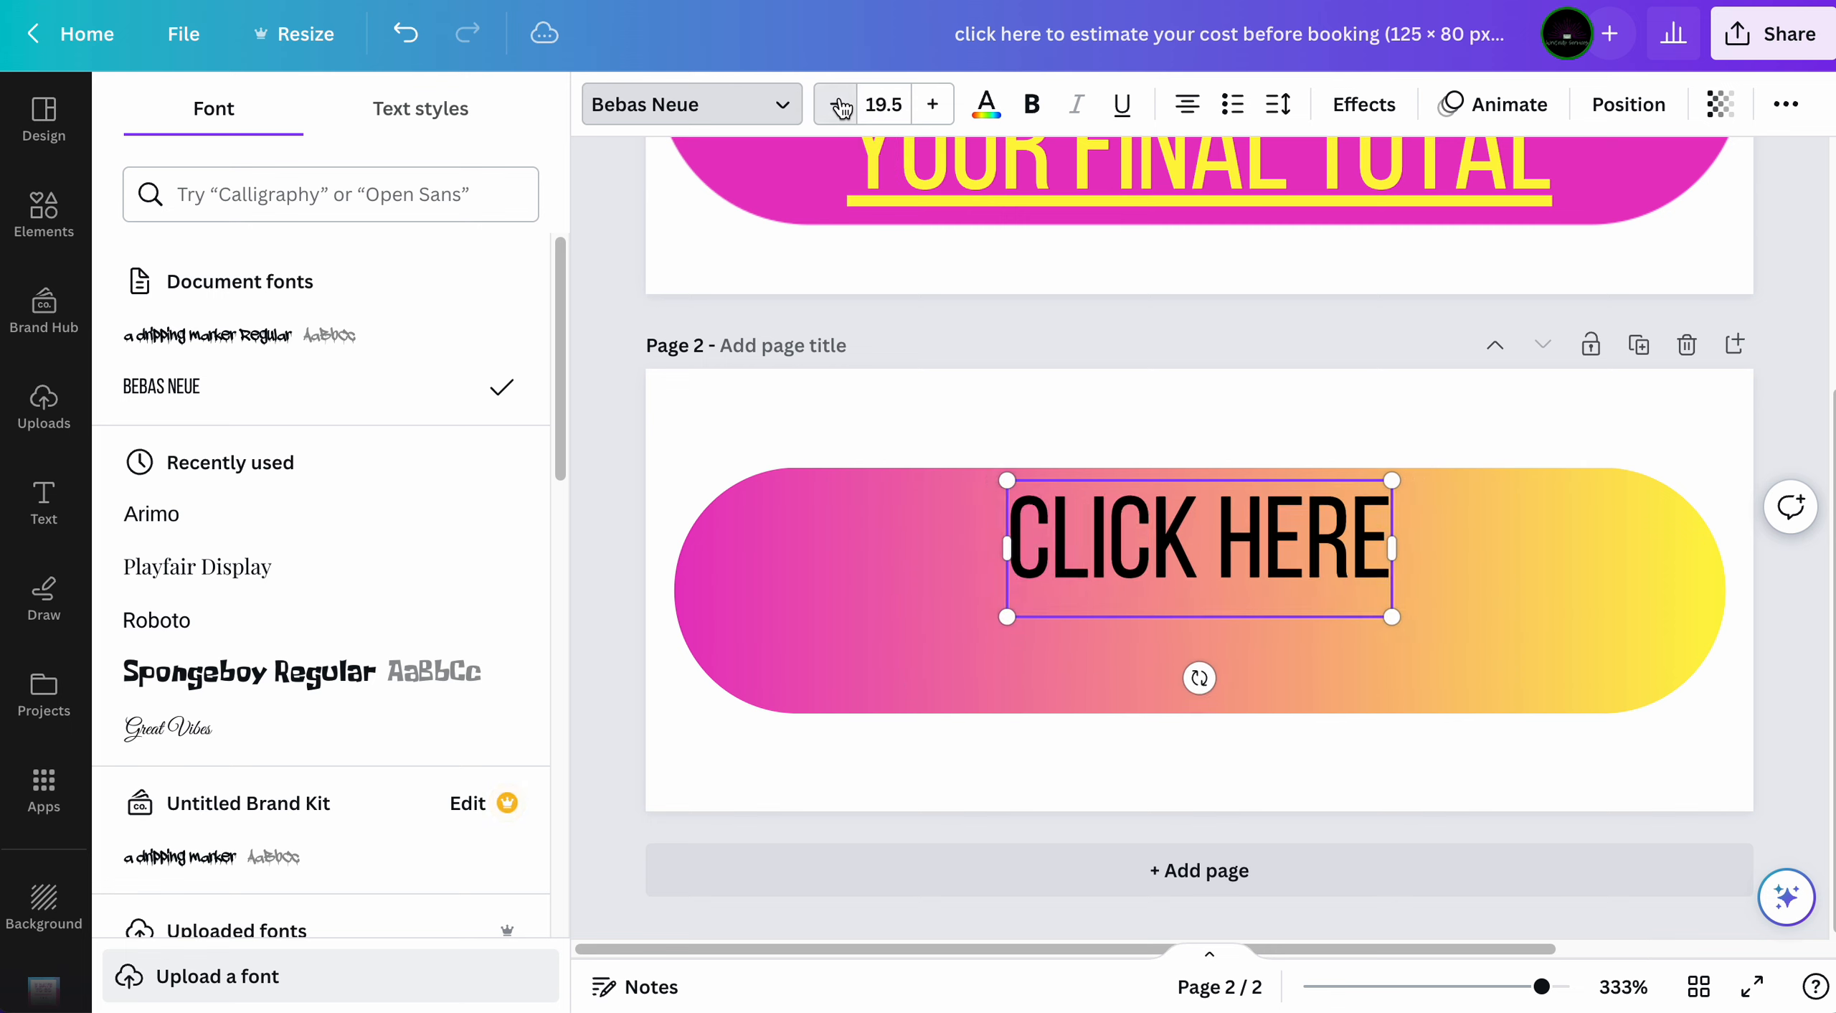
pyautogui.click(836, 104)
pyautogui.click(836, 104)
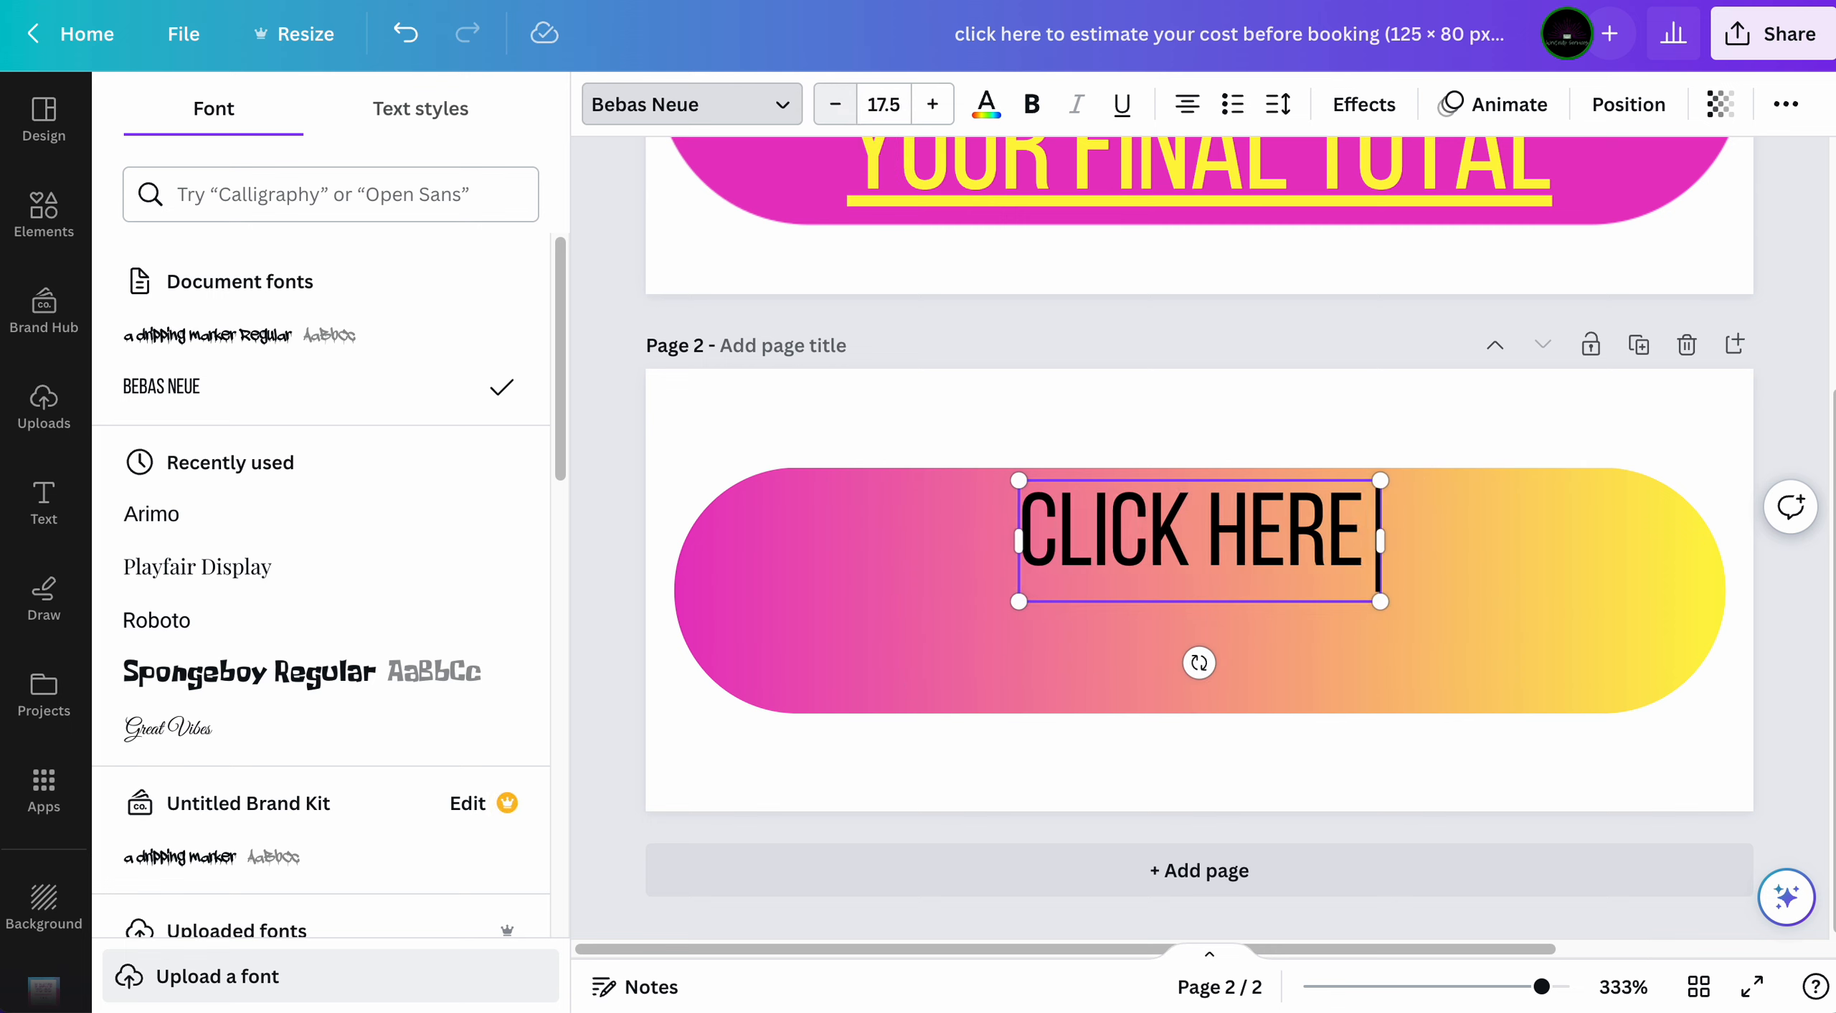
pyautogui.write('FOR AN INSTANT PRICE QUOTE')
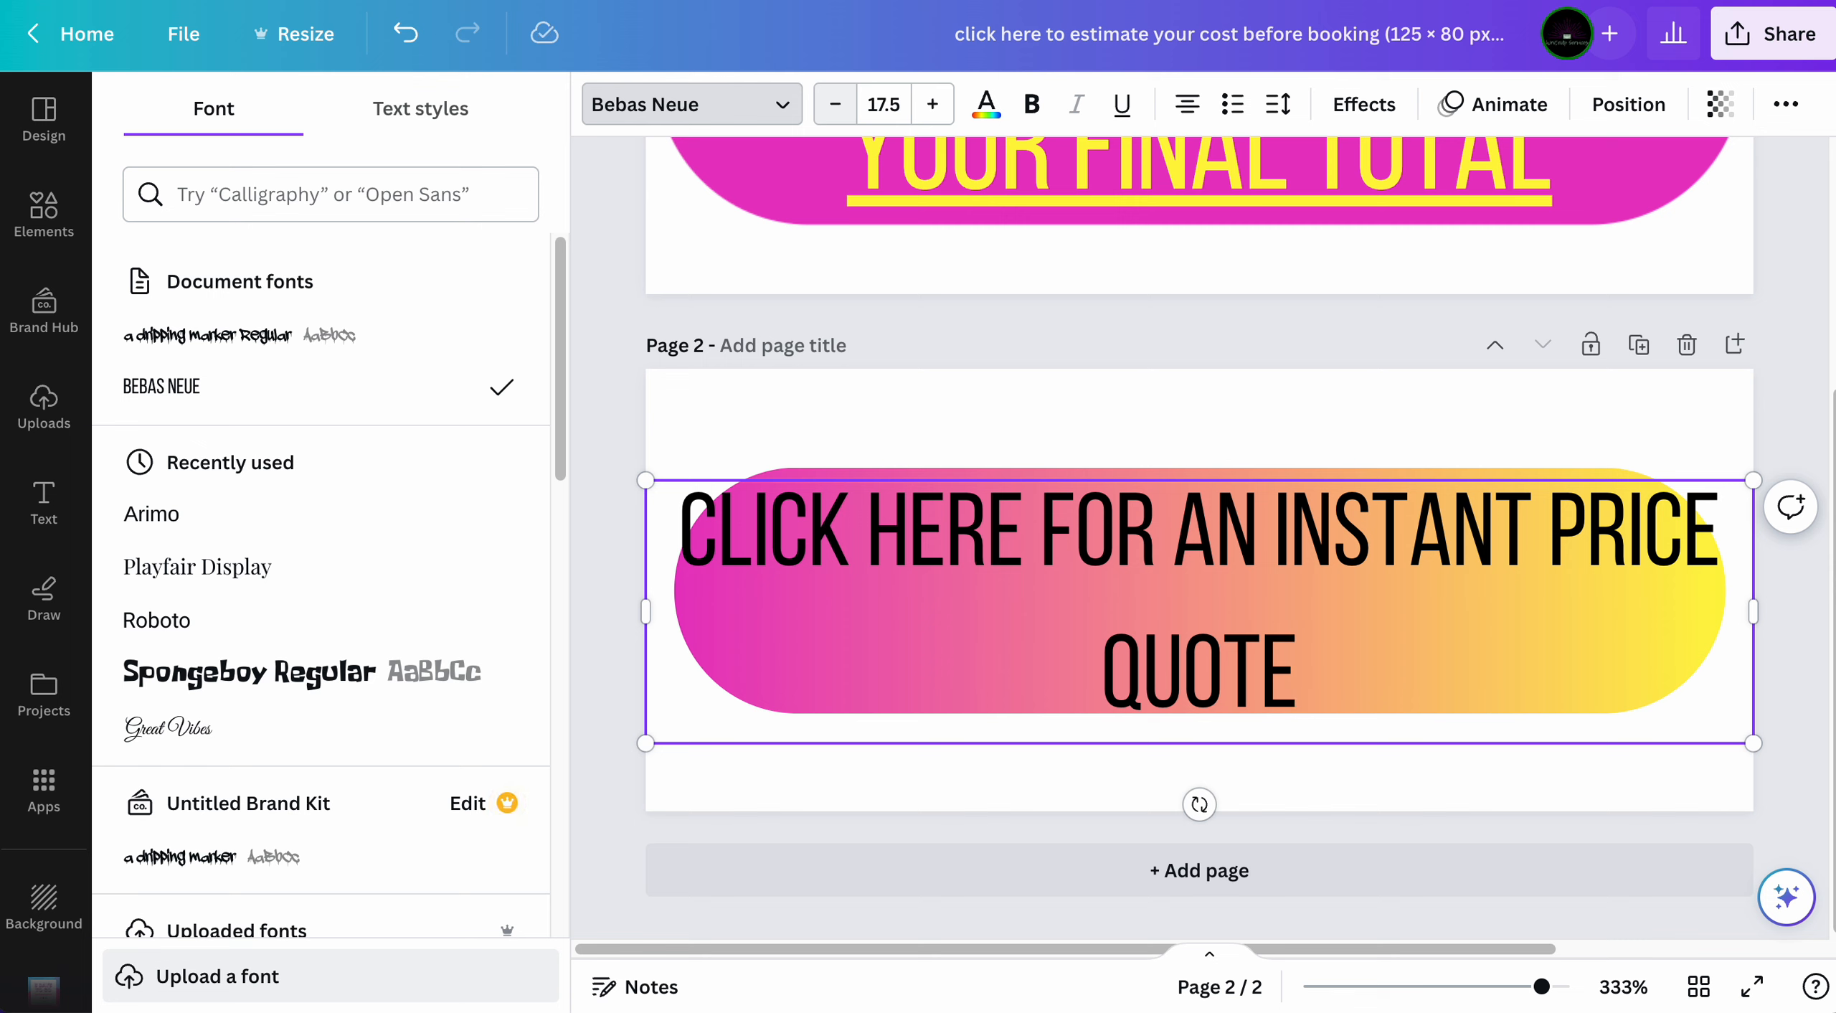
# - Narrow the heading's text box so the wording wraps evenly onto two lines, and center it over the button
pyautogui.moveTo(1758, 586); pyautogui.dragTo(1475, 612)
pyautogui.click(1430, 495)
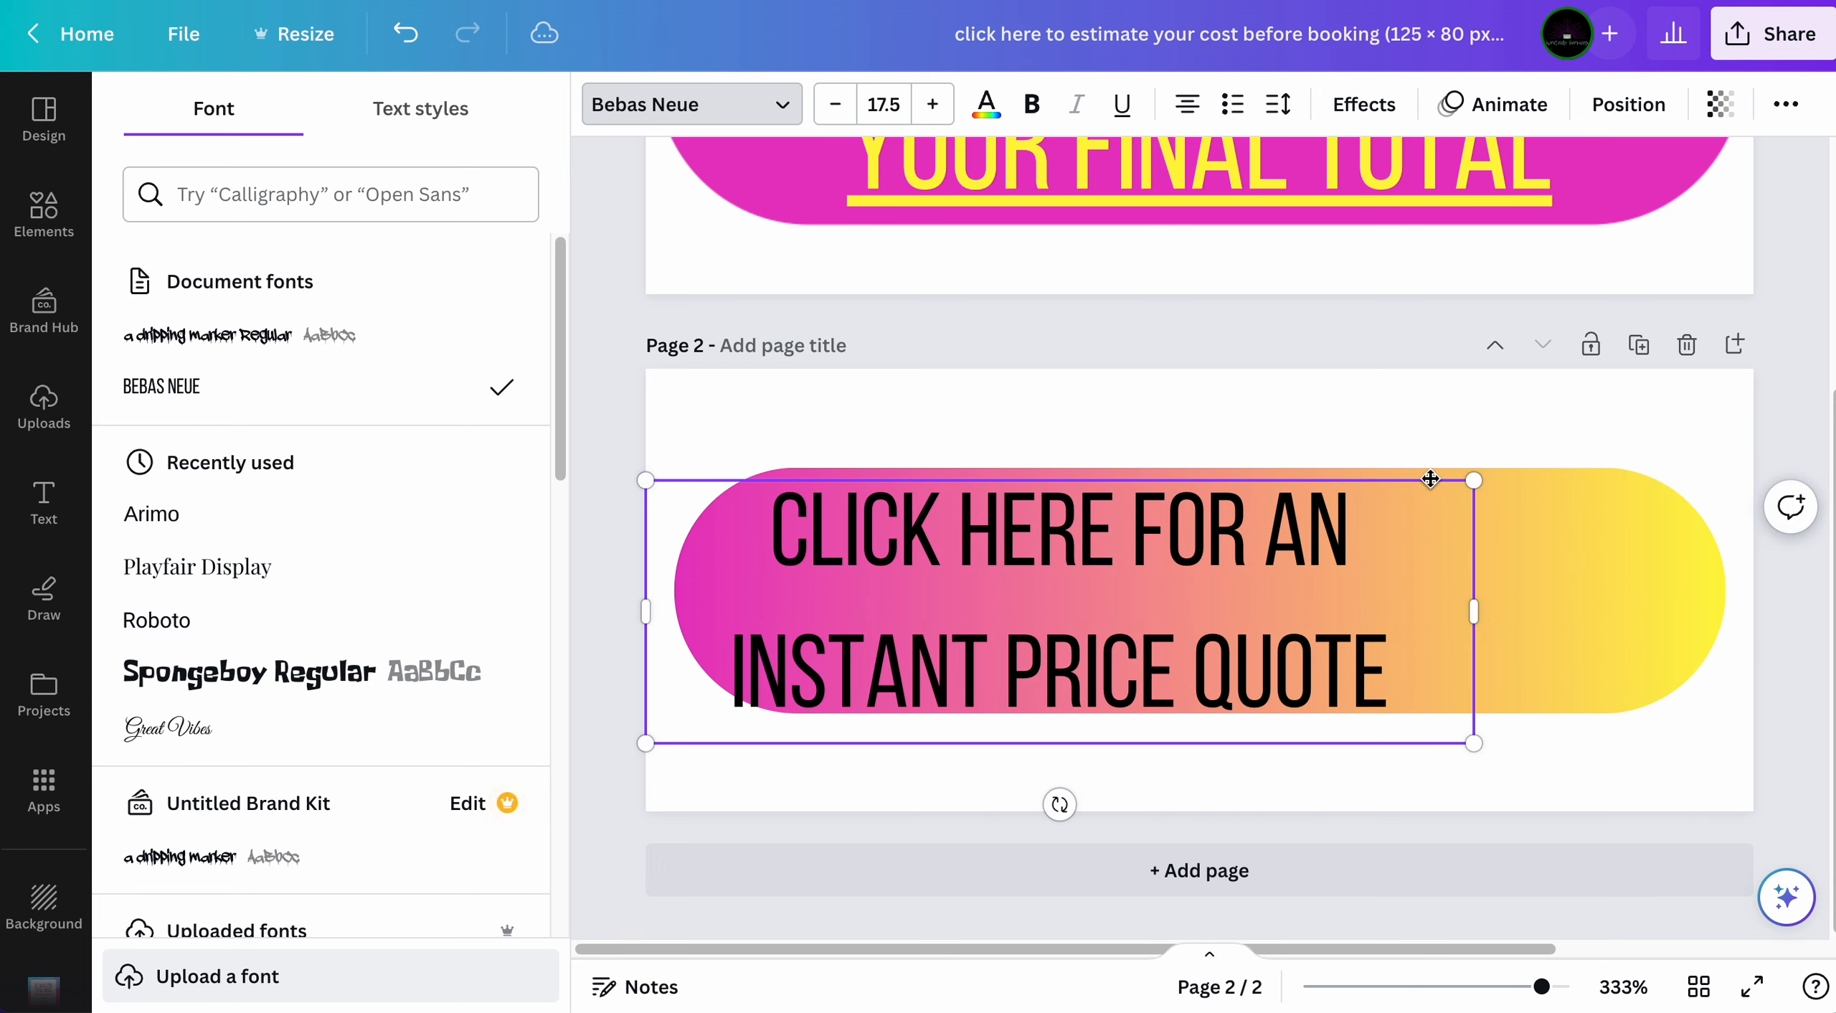
pyautogui.moveTo(1430, 481); pyautogui.dragTo(1578, 468)
# - Tighten the heading's line spacing and recenter the text vertically within the button
pyautogui.click(1277, 104)
pyautogui.moveTo(1442, 294); pyautogui.dragTo(1379, 294)
pyautogui.click(1692, 425)
pyautogui.moveTo(1427, 629); pyautogui.dragTo(1425, 645)
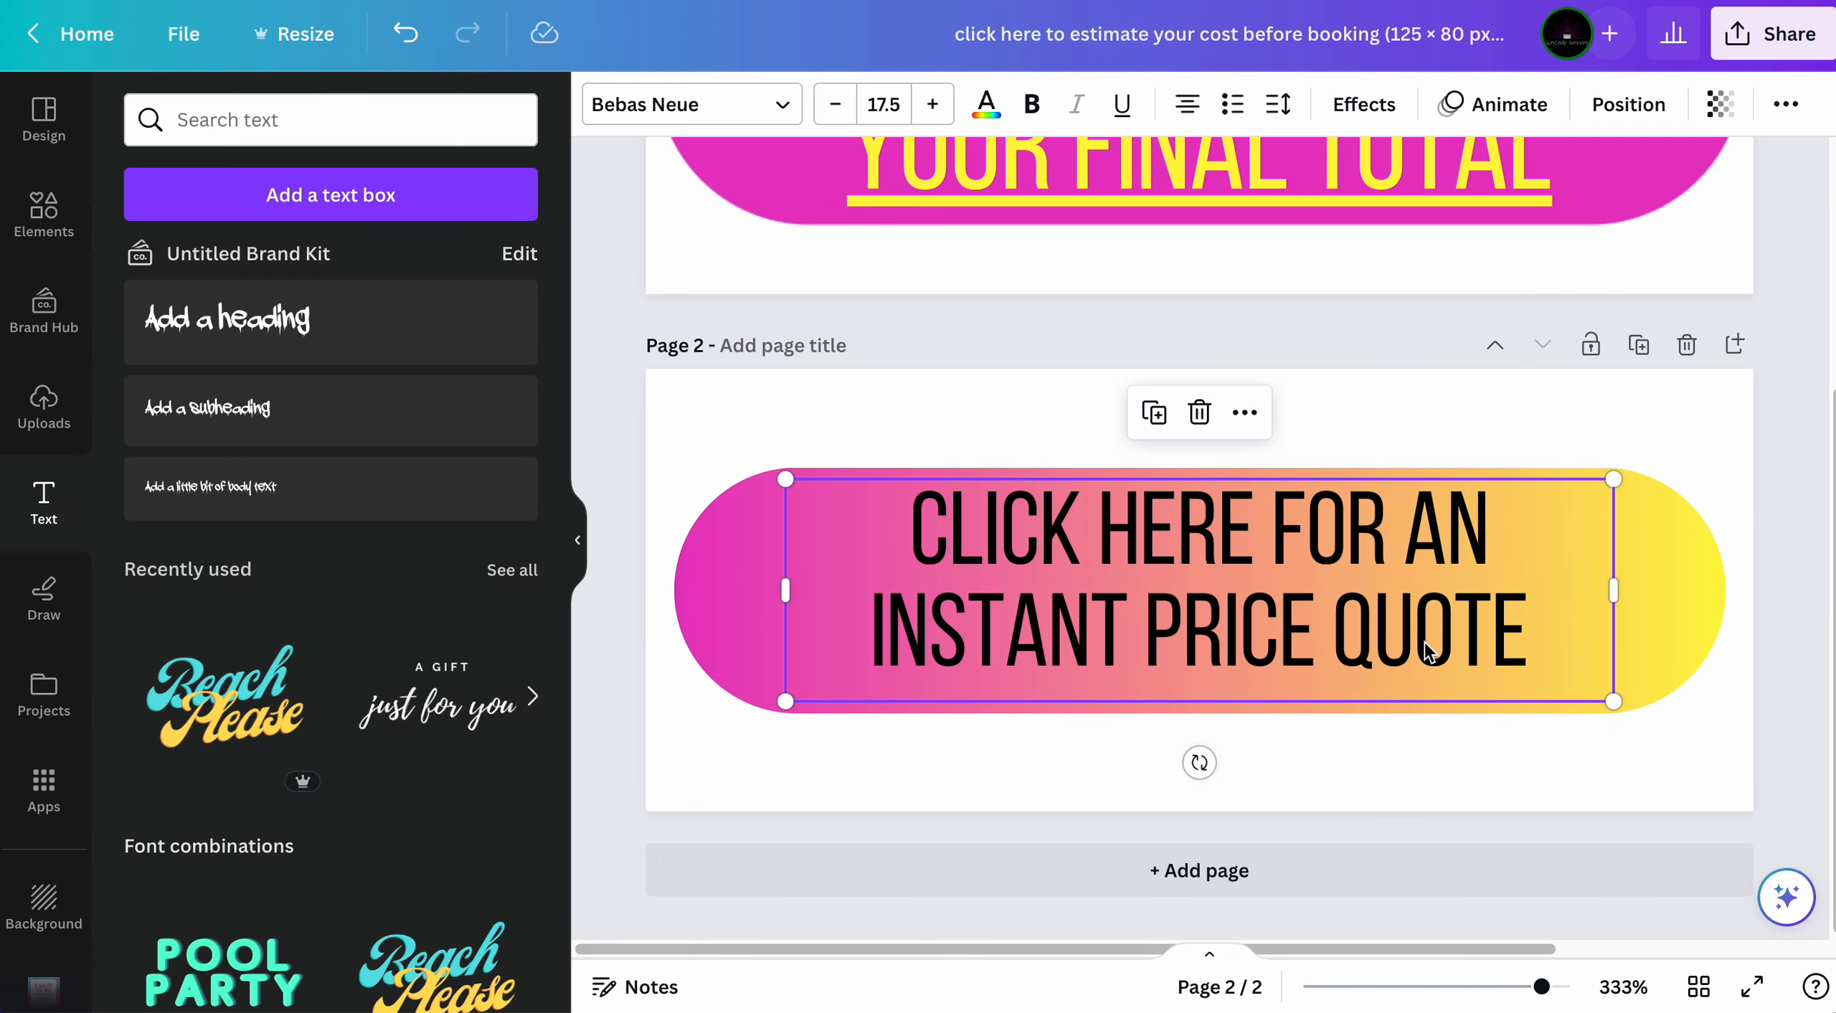
# - Make the whole button text bold and underlined
pyautogui.click(1425, 645)
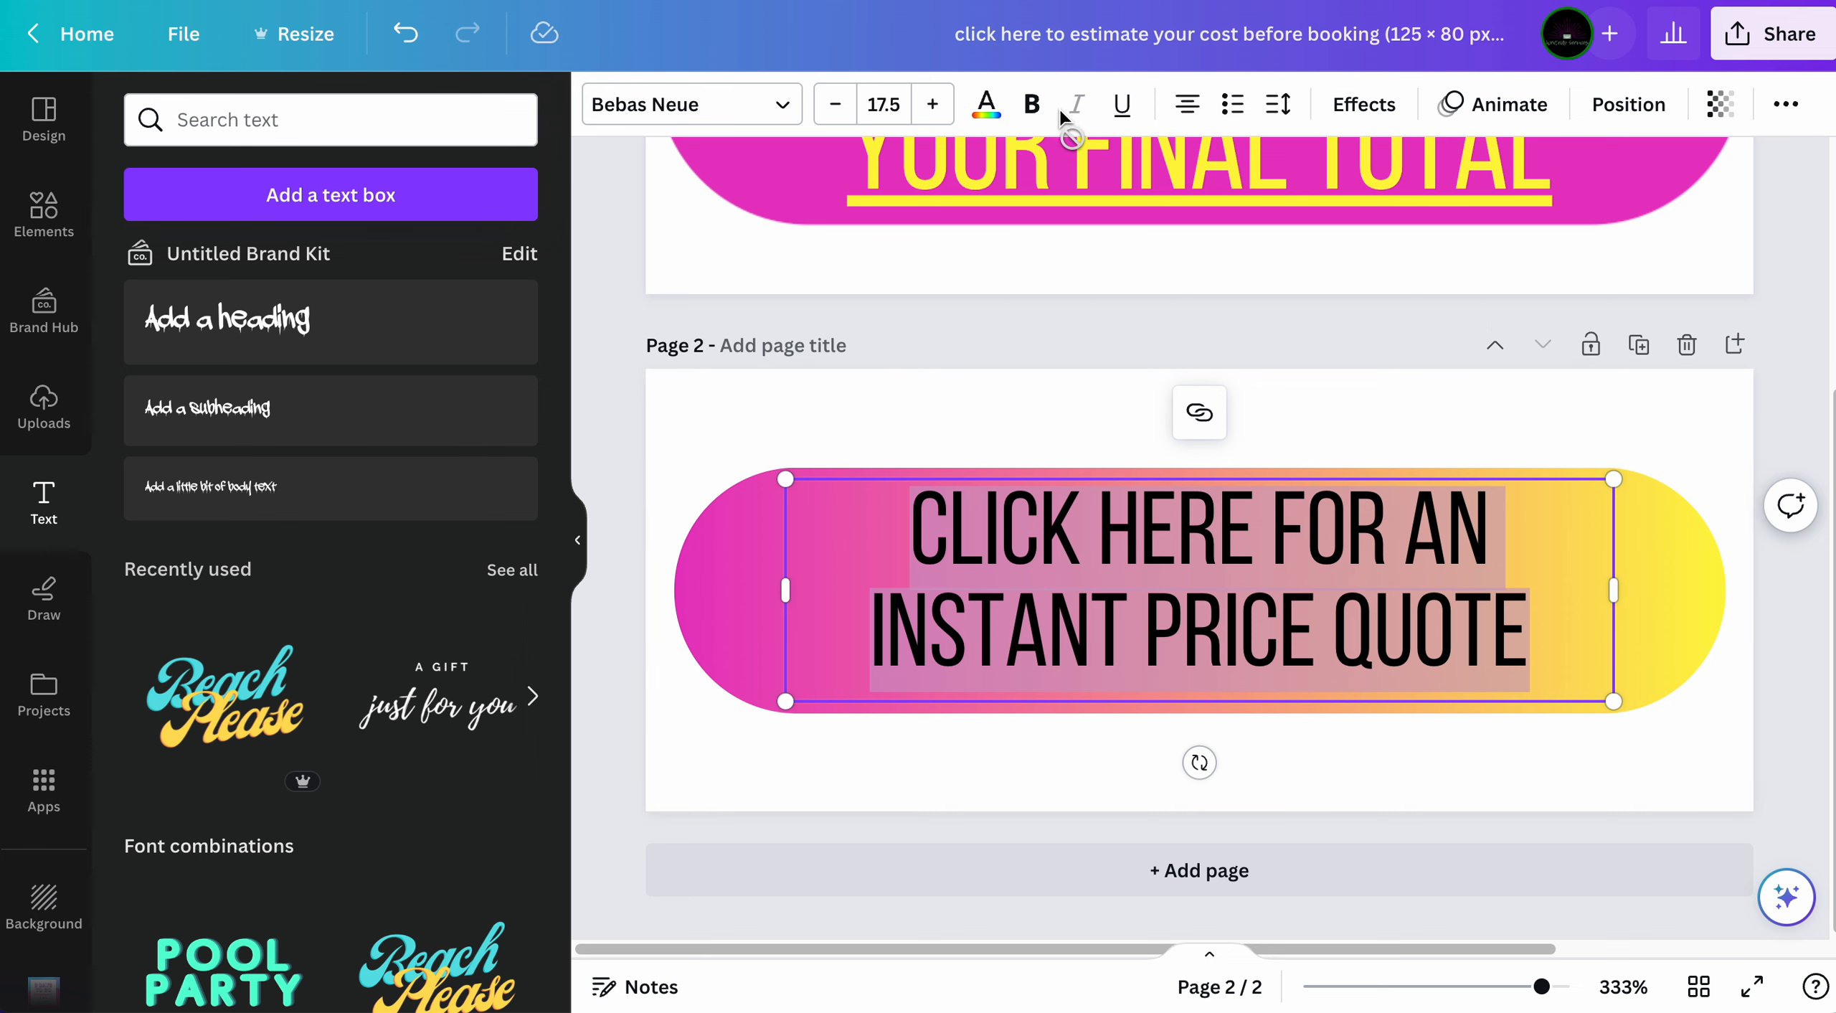
pyautogui.click(1031, 104)
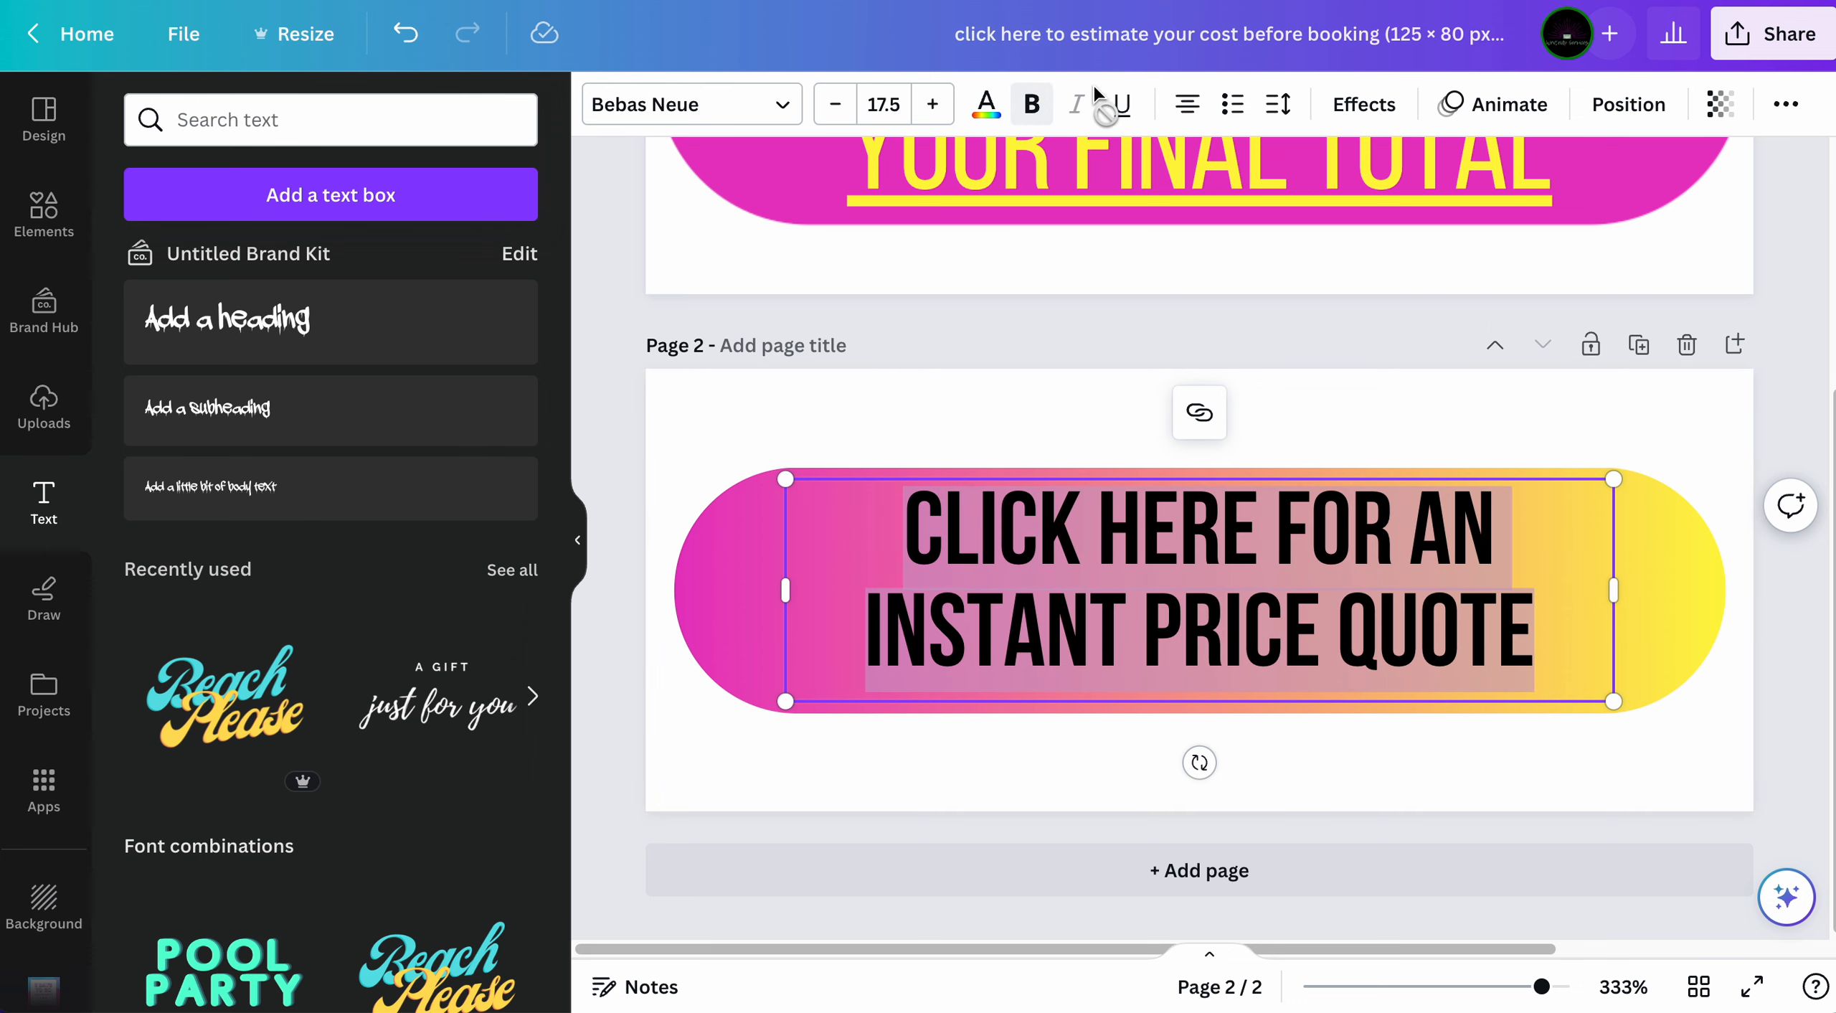
pyautogui.click(1705, 442)
pyautogui.click(1386, 613)
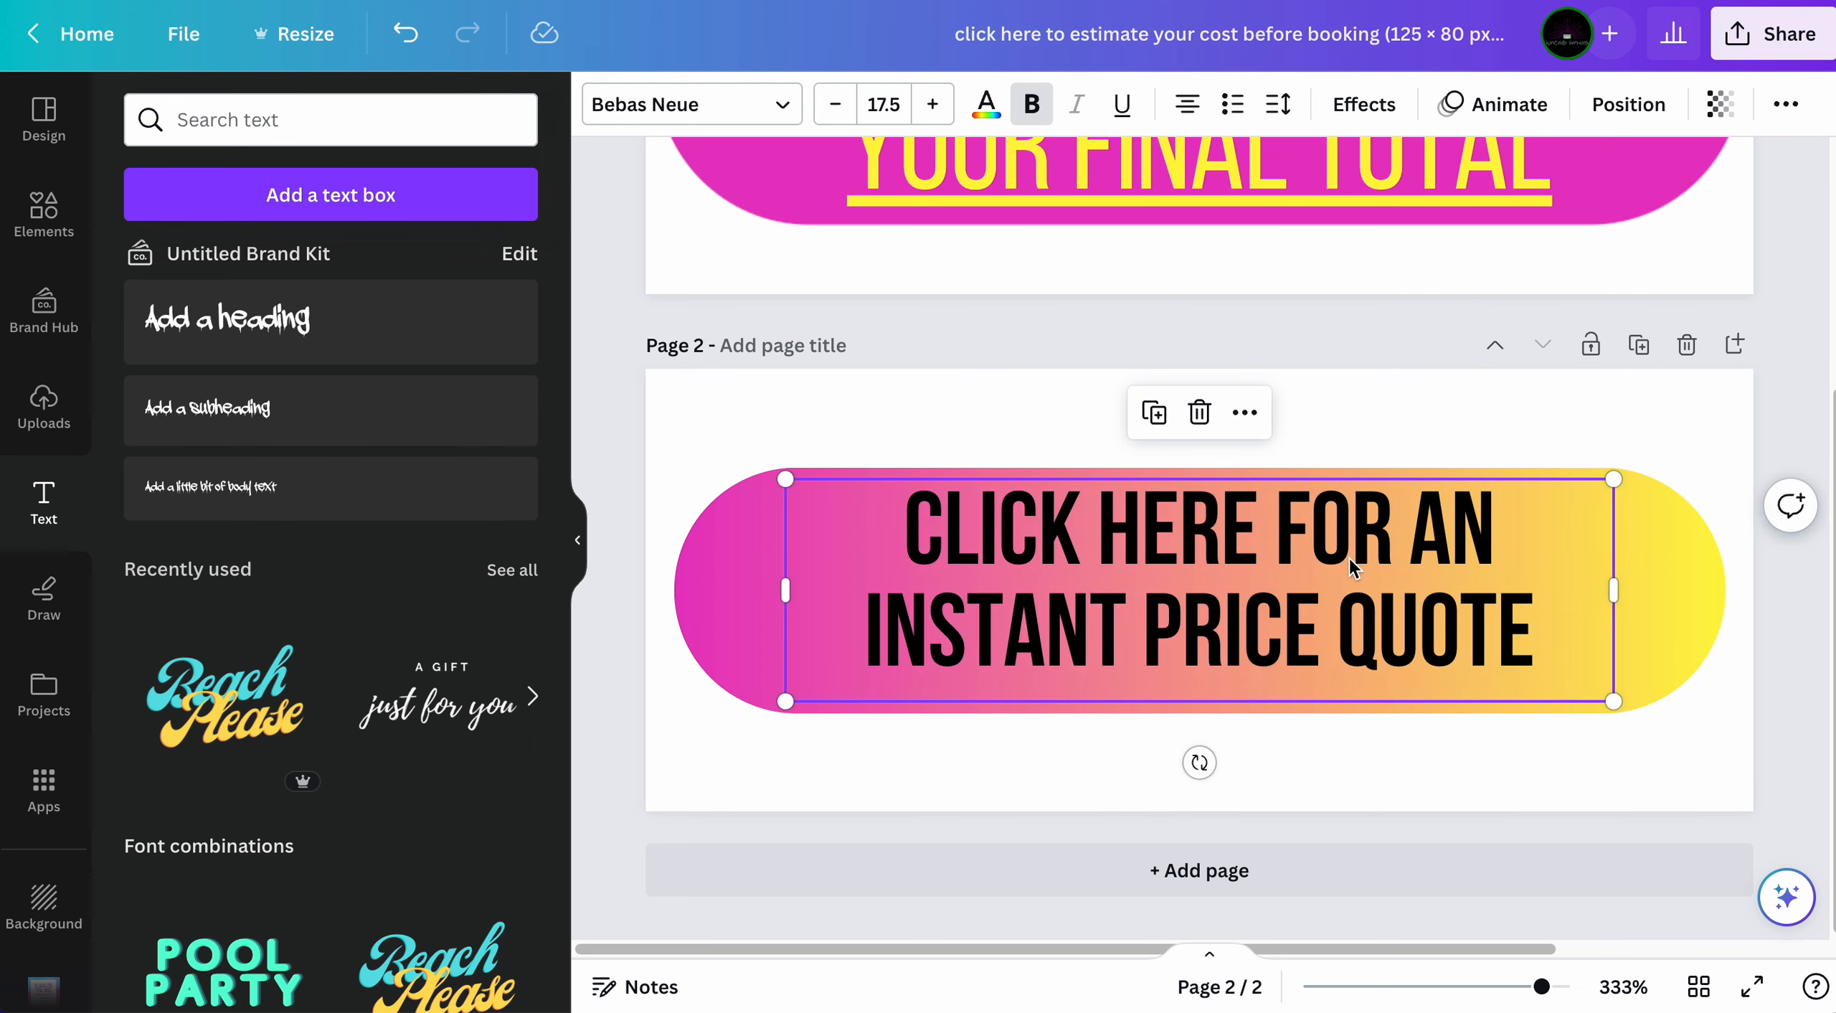
pyautogui.click(1686, 449)
pyautogui.click(1212, 594)
pyautogui.click(1134, 617)
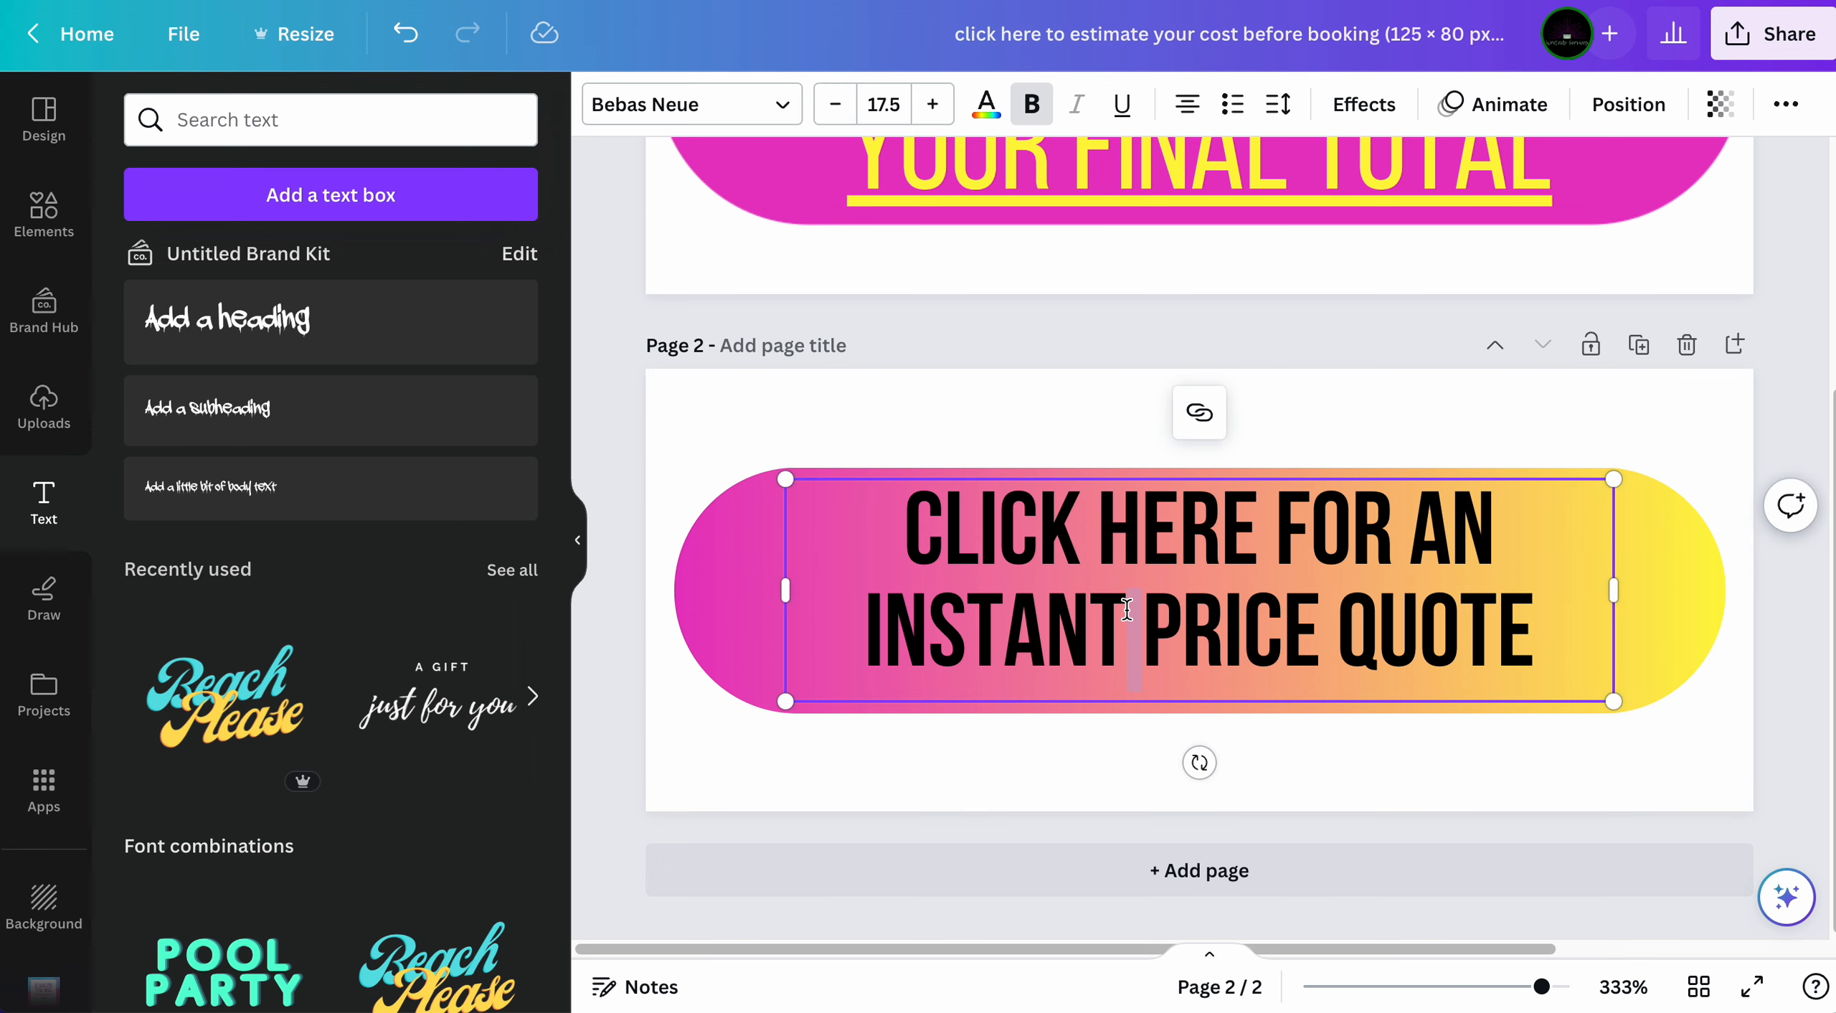
pyautogui.click(1122, 104)
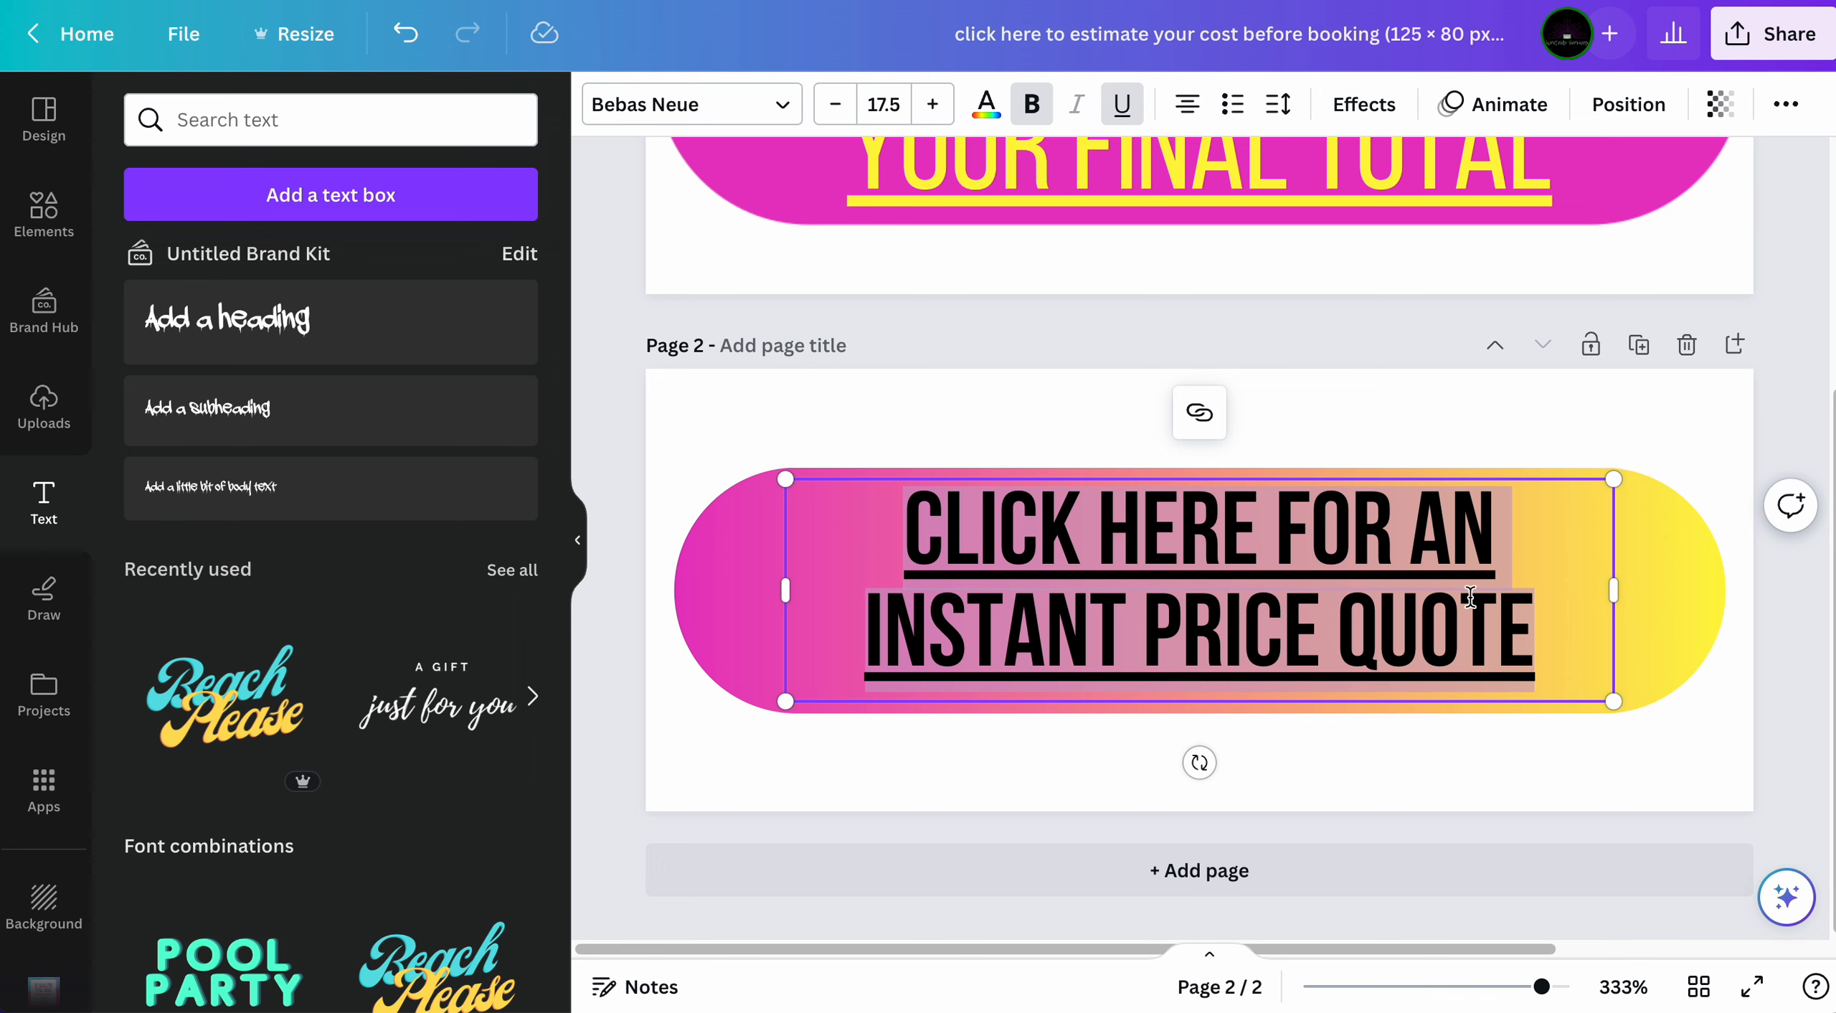
# - Color the button text pure blue, using the color found by searching for "BLUE"
pyautogui.click(986, 104)
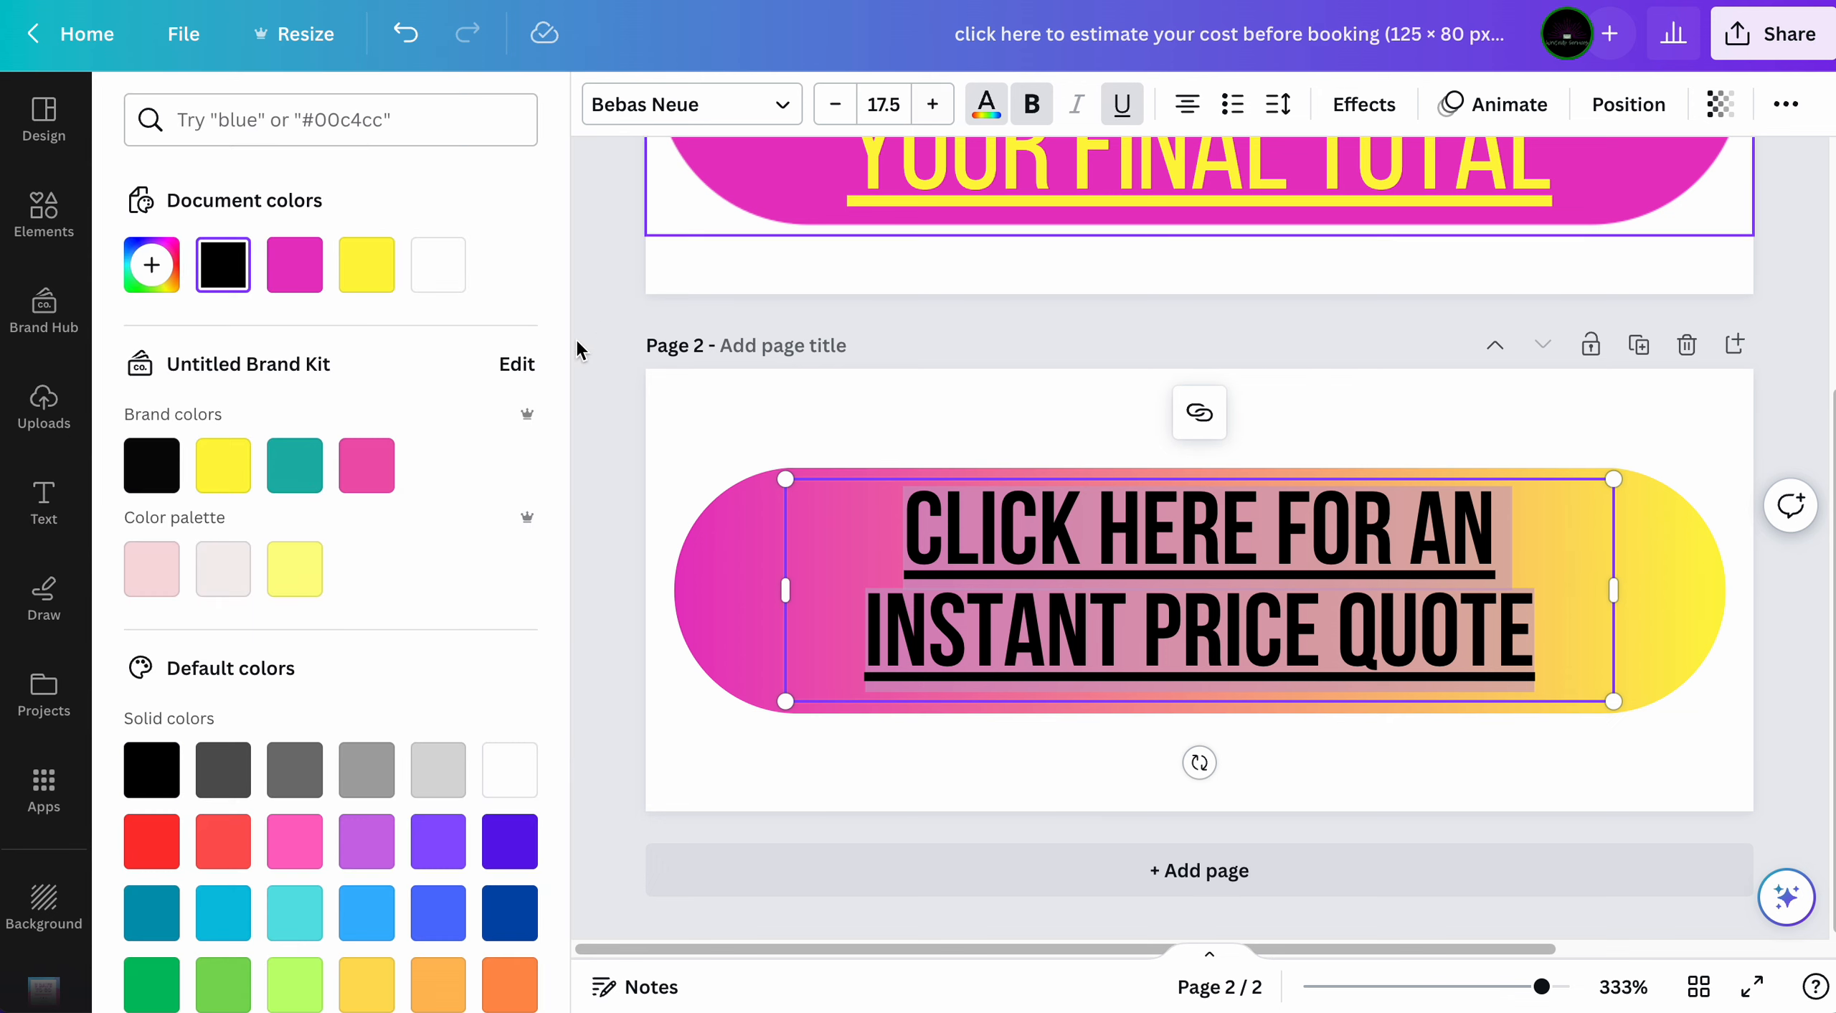
pyautogui.click(359, 120)
pyautogui.write('BLUE')
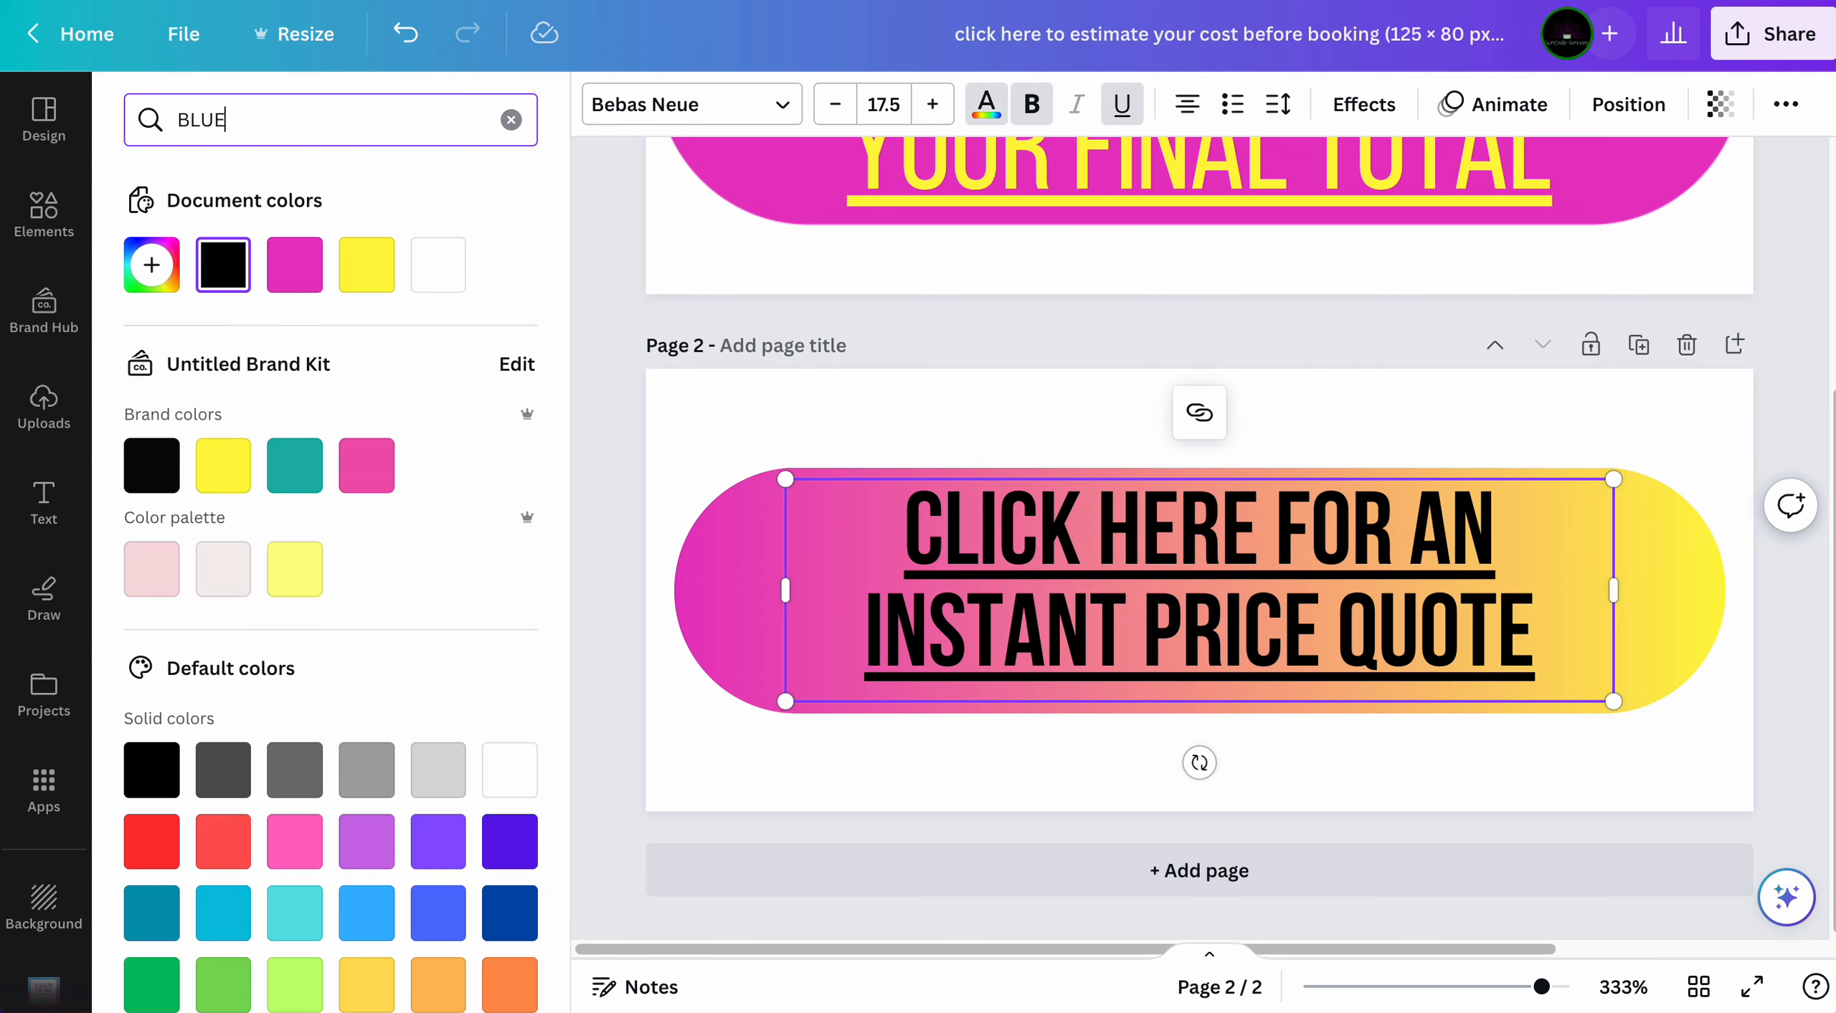
pyautogui.click(151, 238)
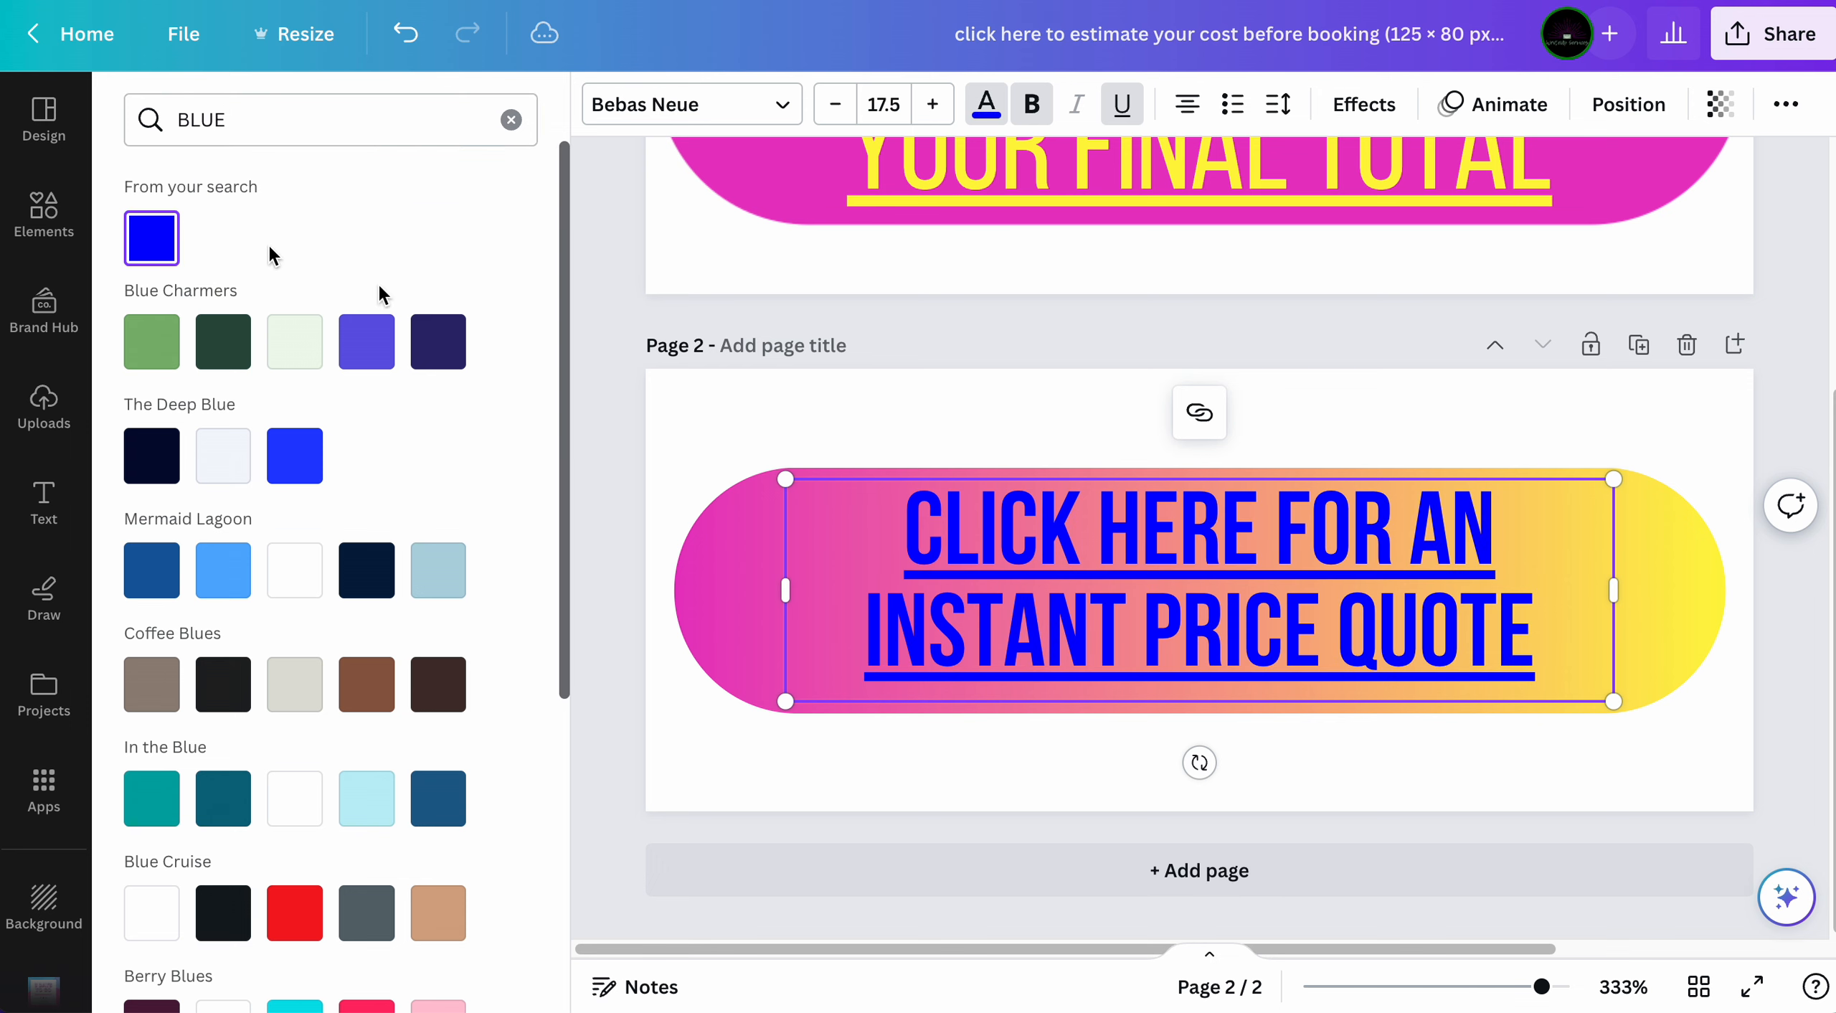
pyautogui.click(1522, 746)
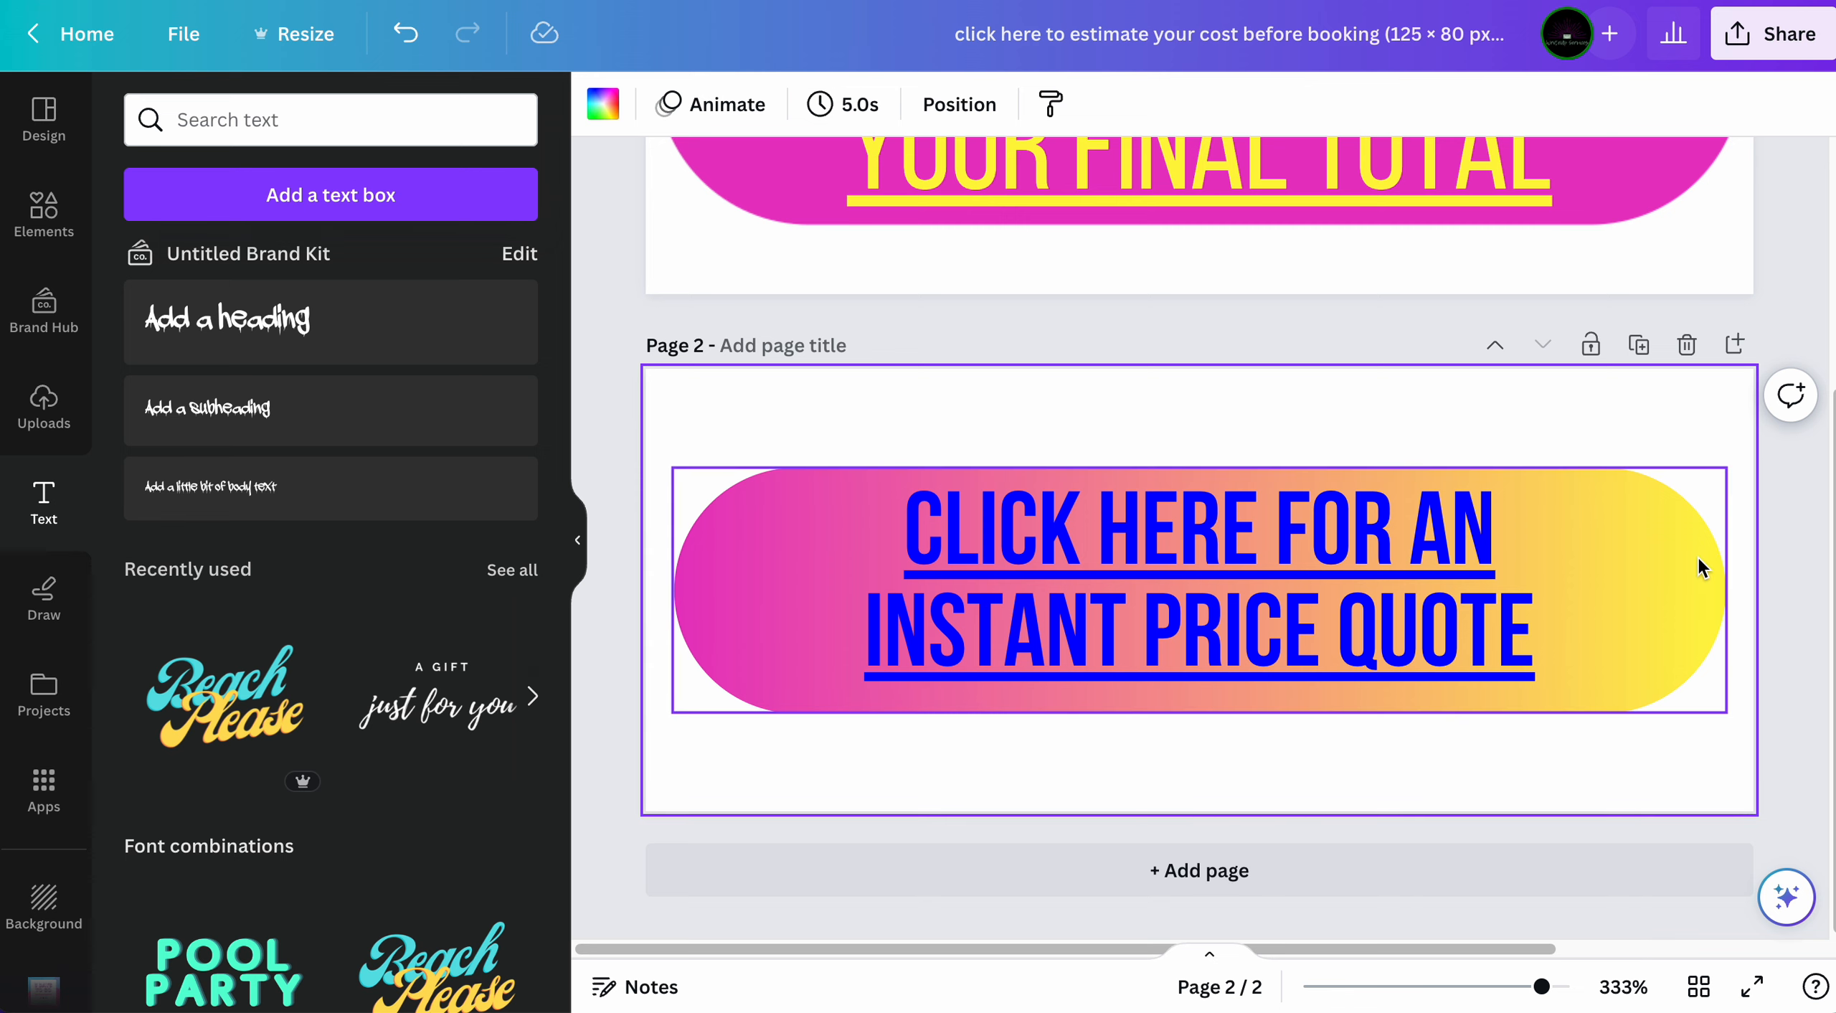
# - Download only page 2 as a PNG with a transparent background
pyautogui.click(1787, 61)
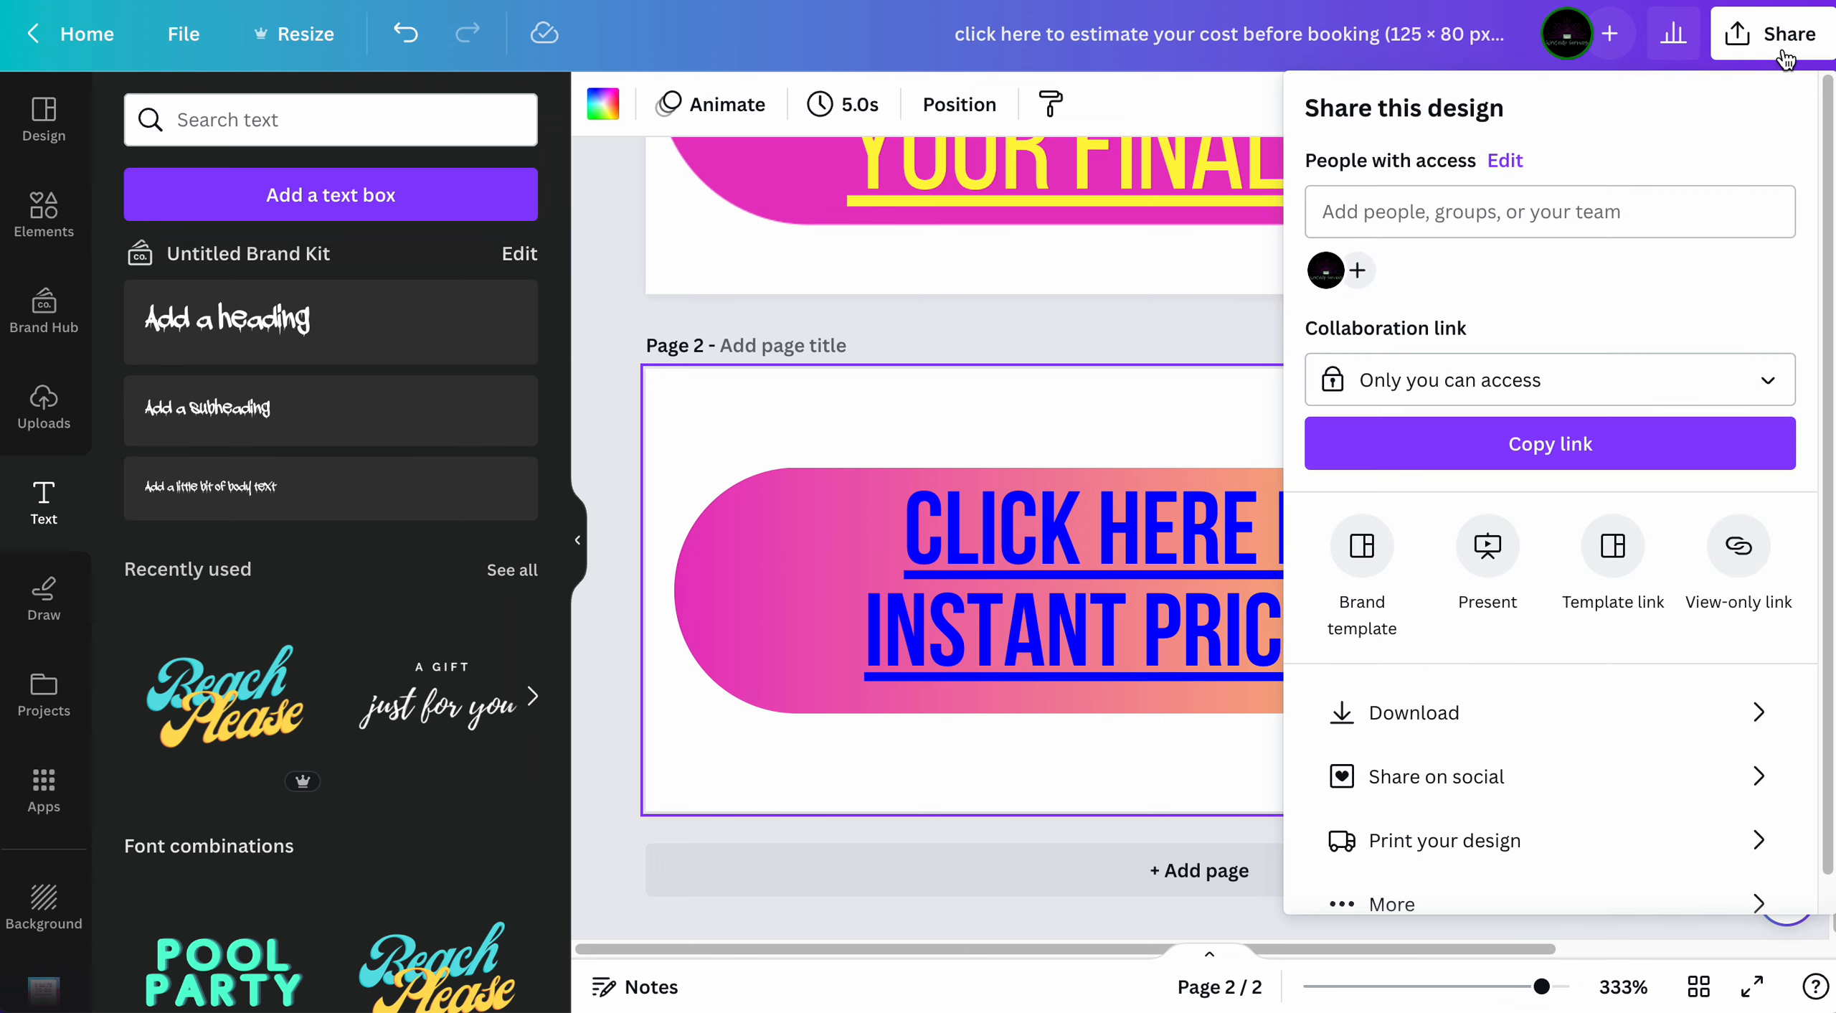
pyautogui.click(1537, 741)
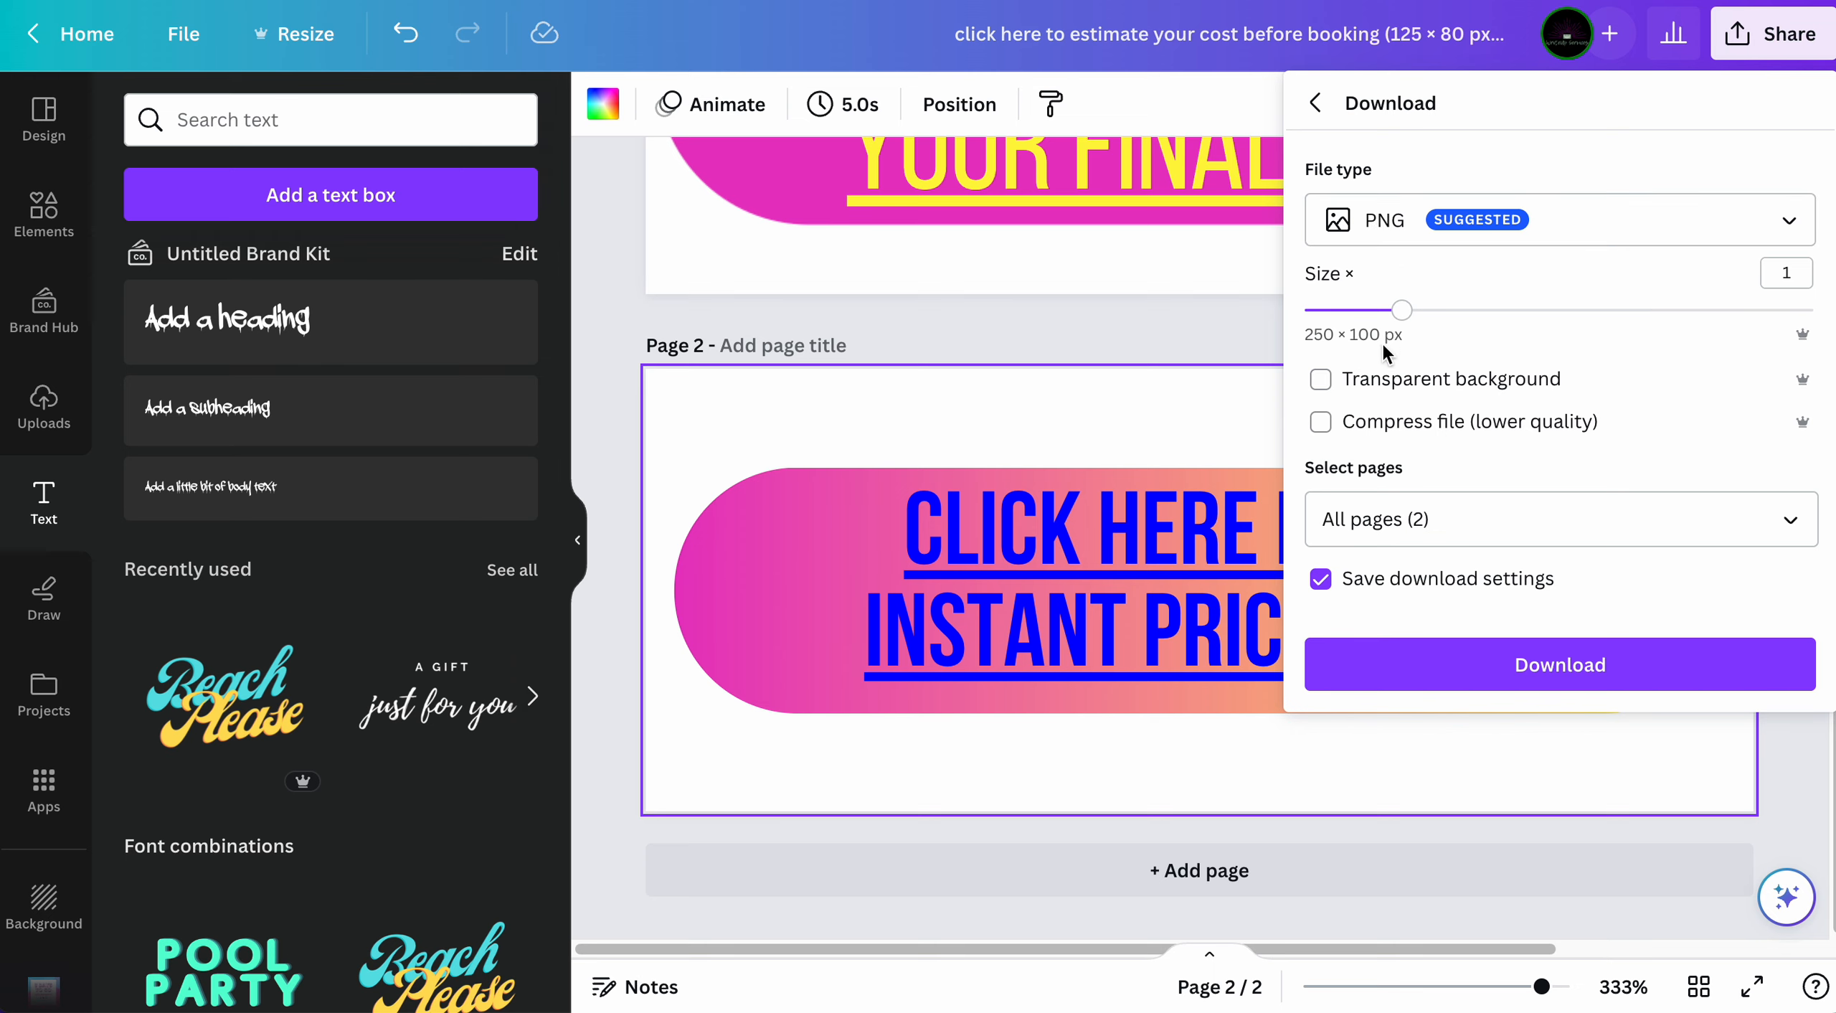
pyautogui.click(1321, 380)
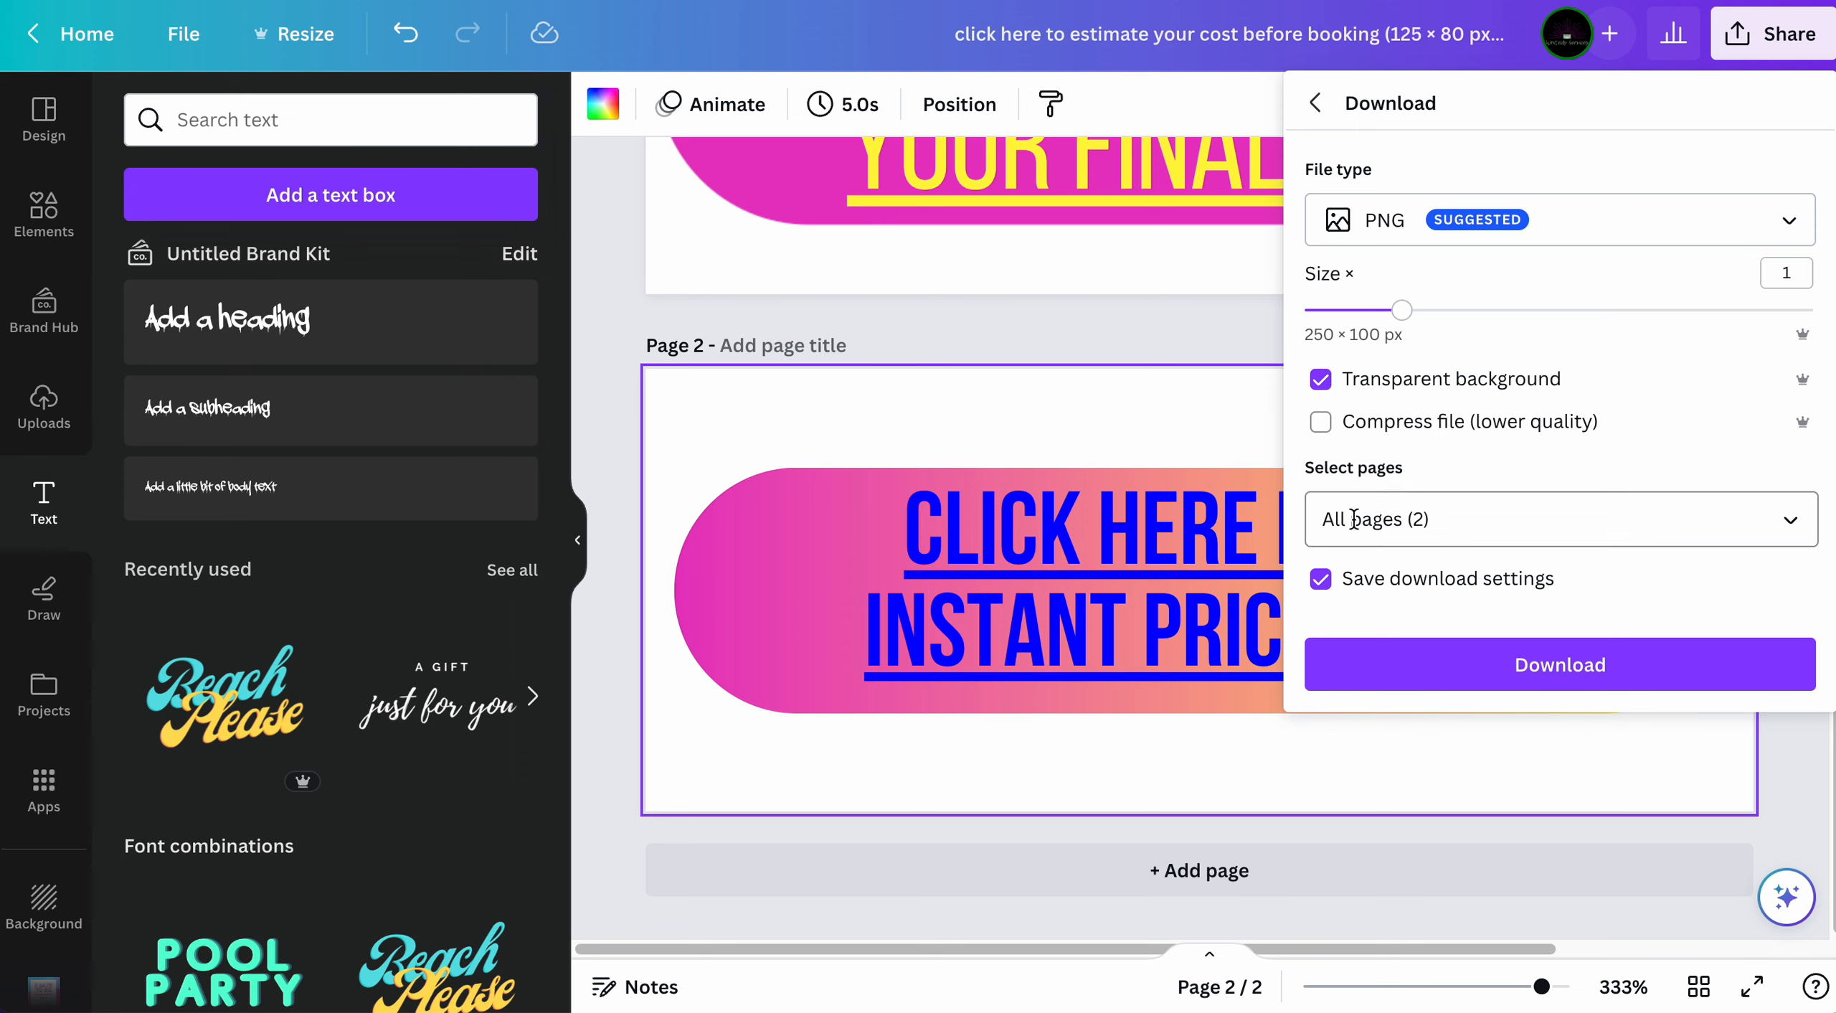
pyautogui.click(1441, 521)
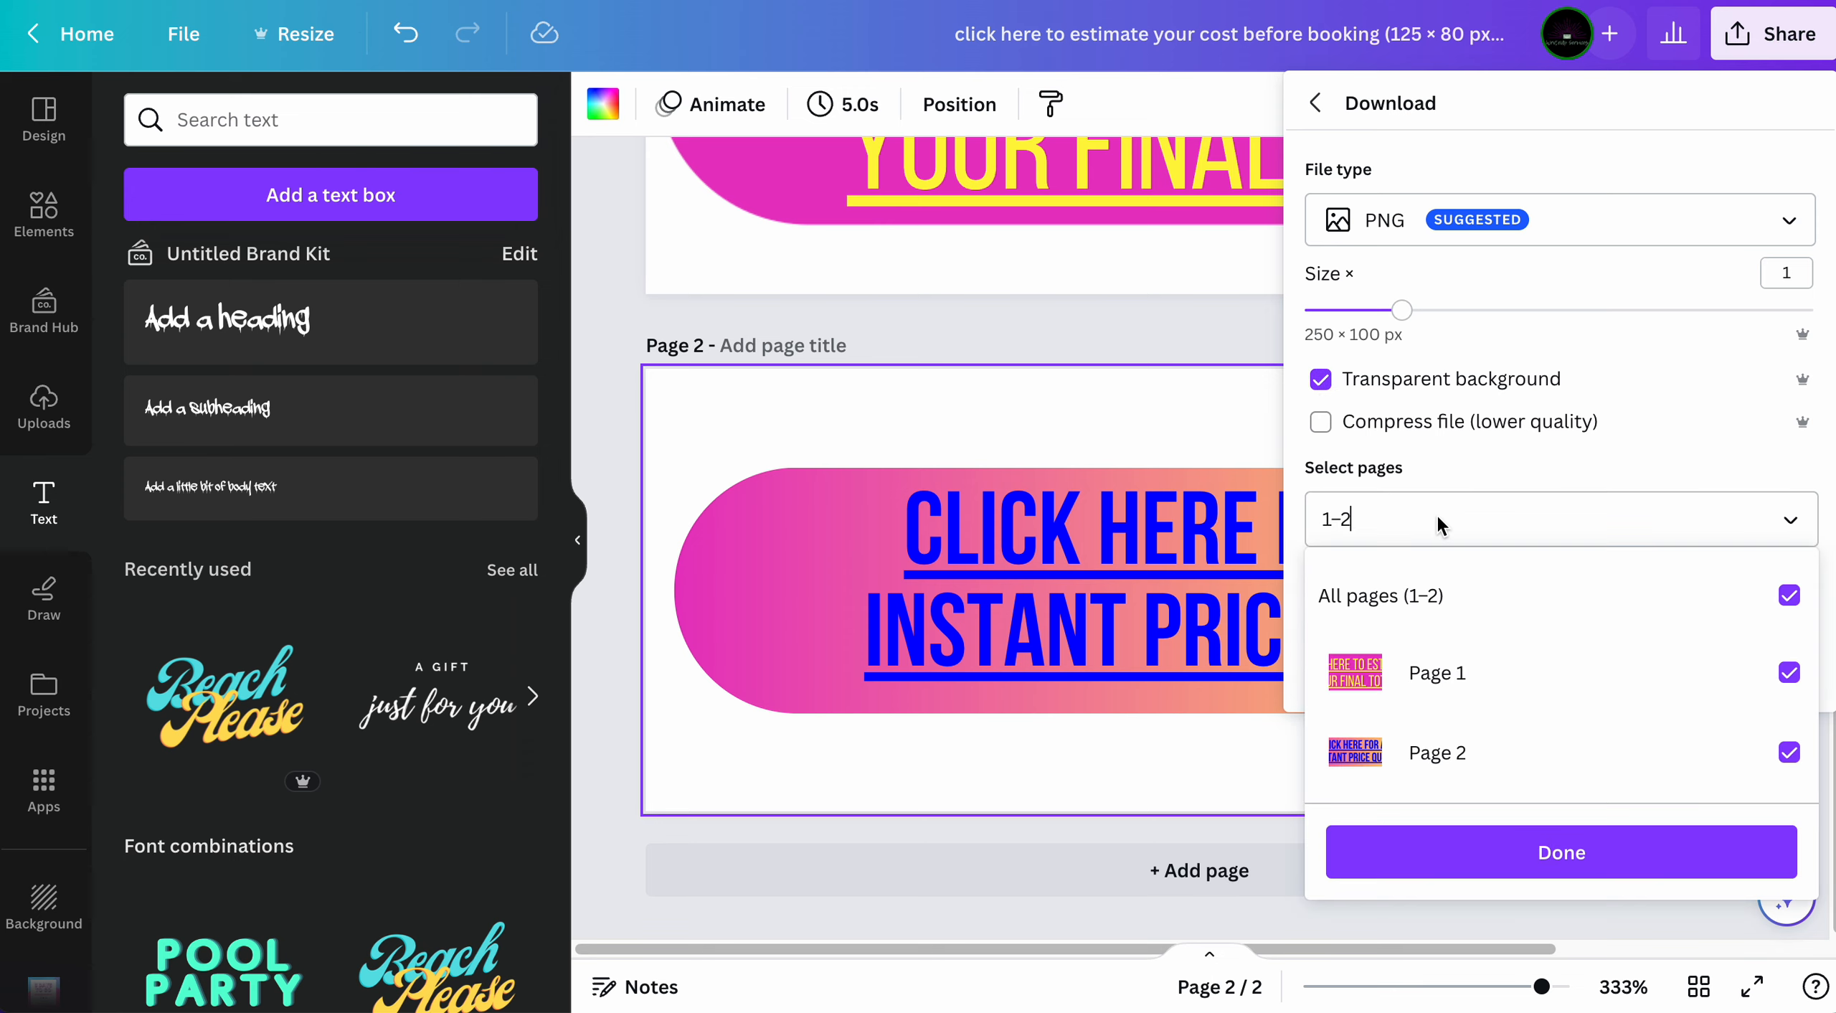
pyautogui.click(1453, 583)
pyautogui.click(1509, 766)
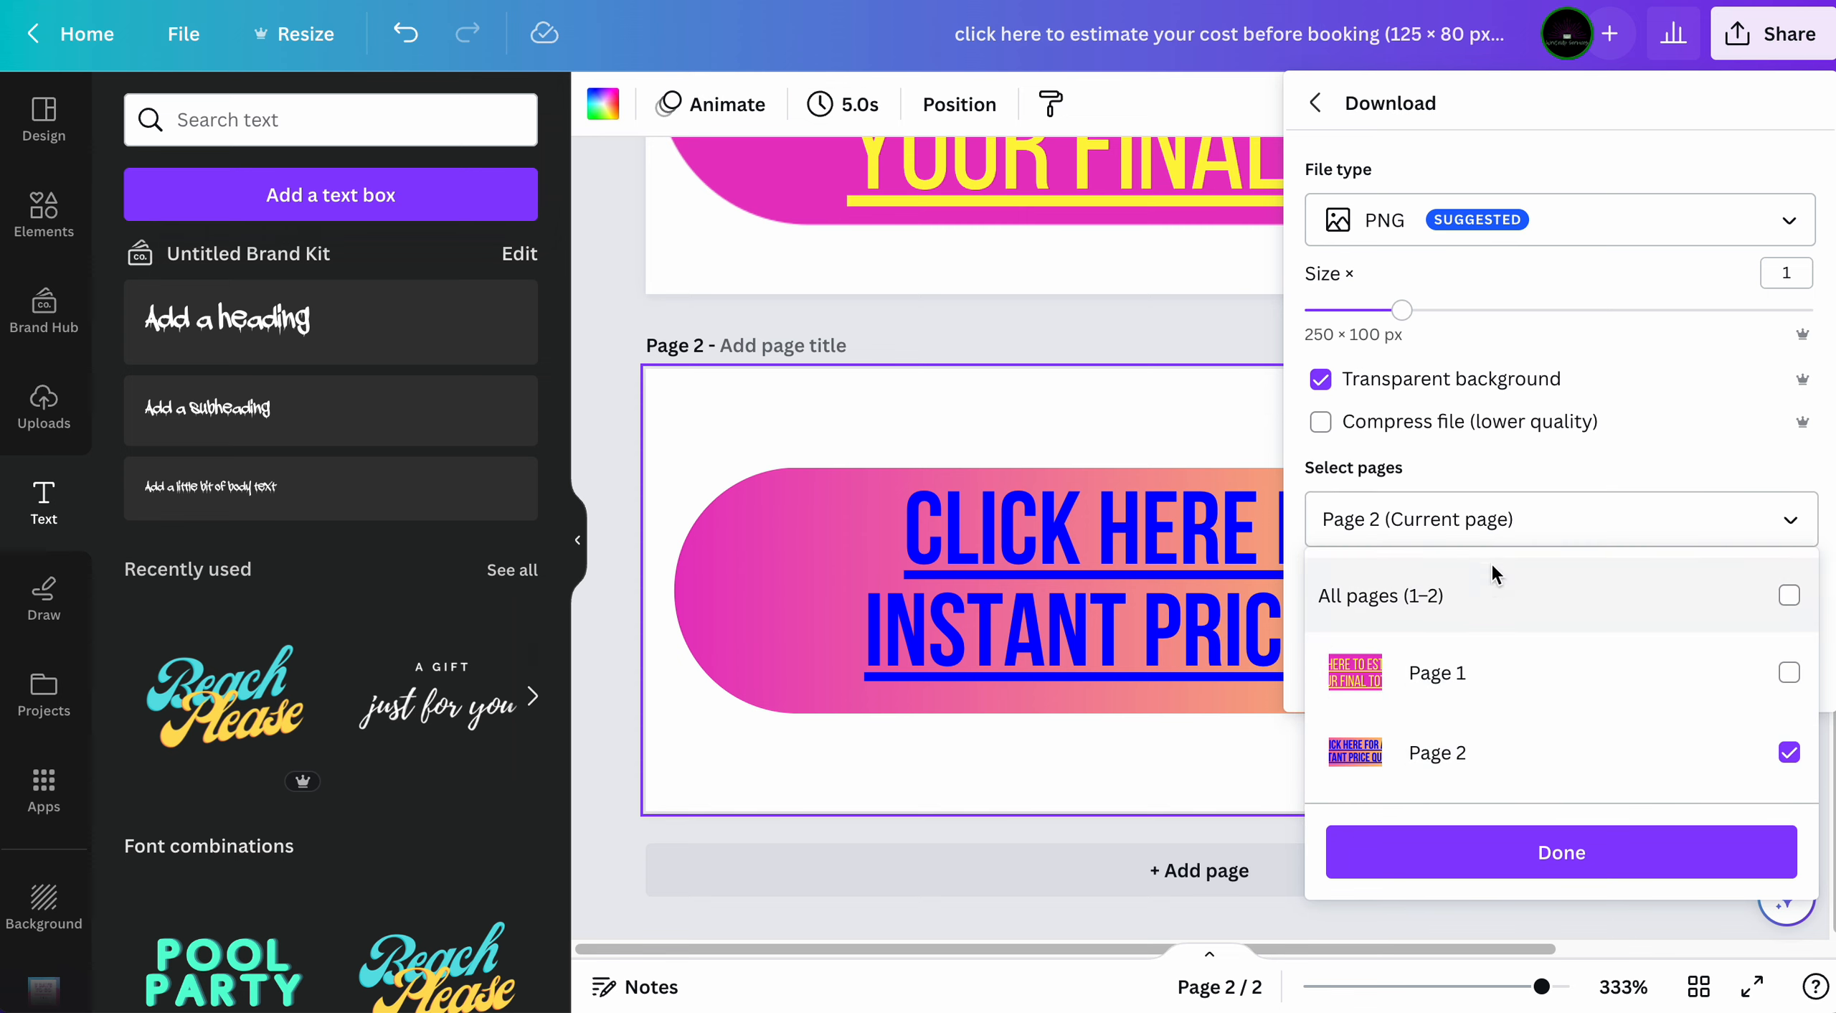
pyautogui.click(1557, 850)
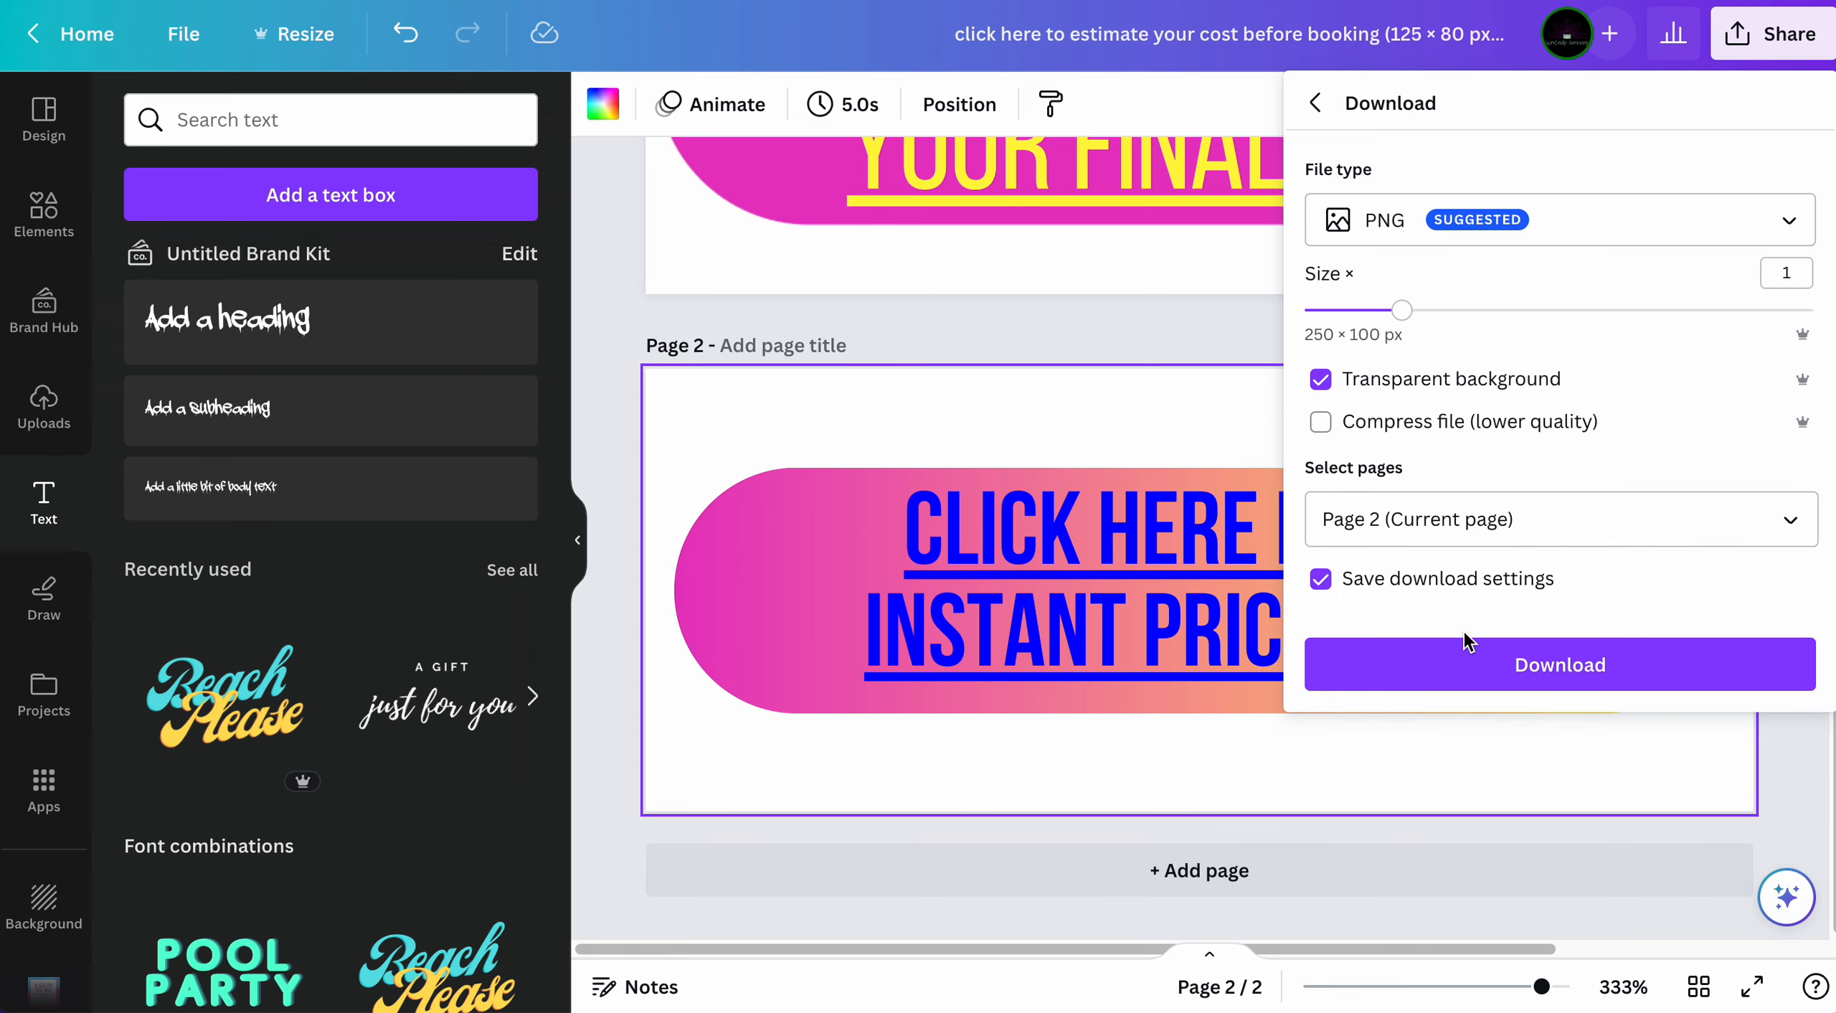
pyautogui.click(1443, 668)
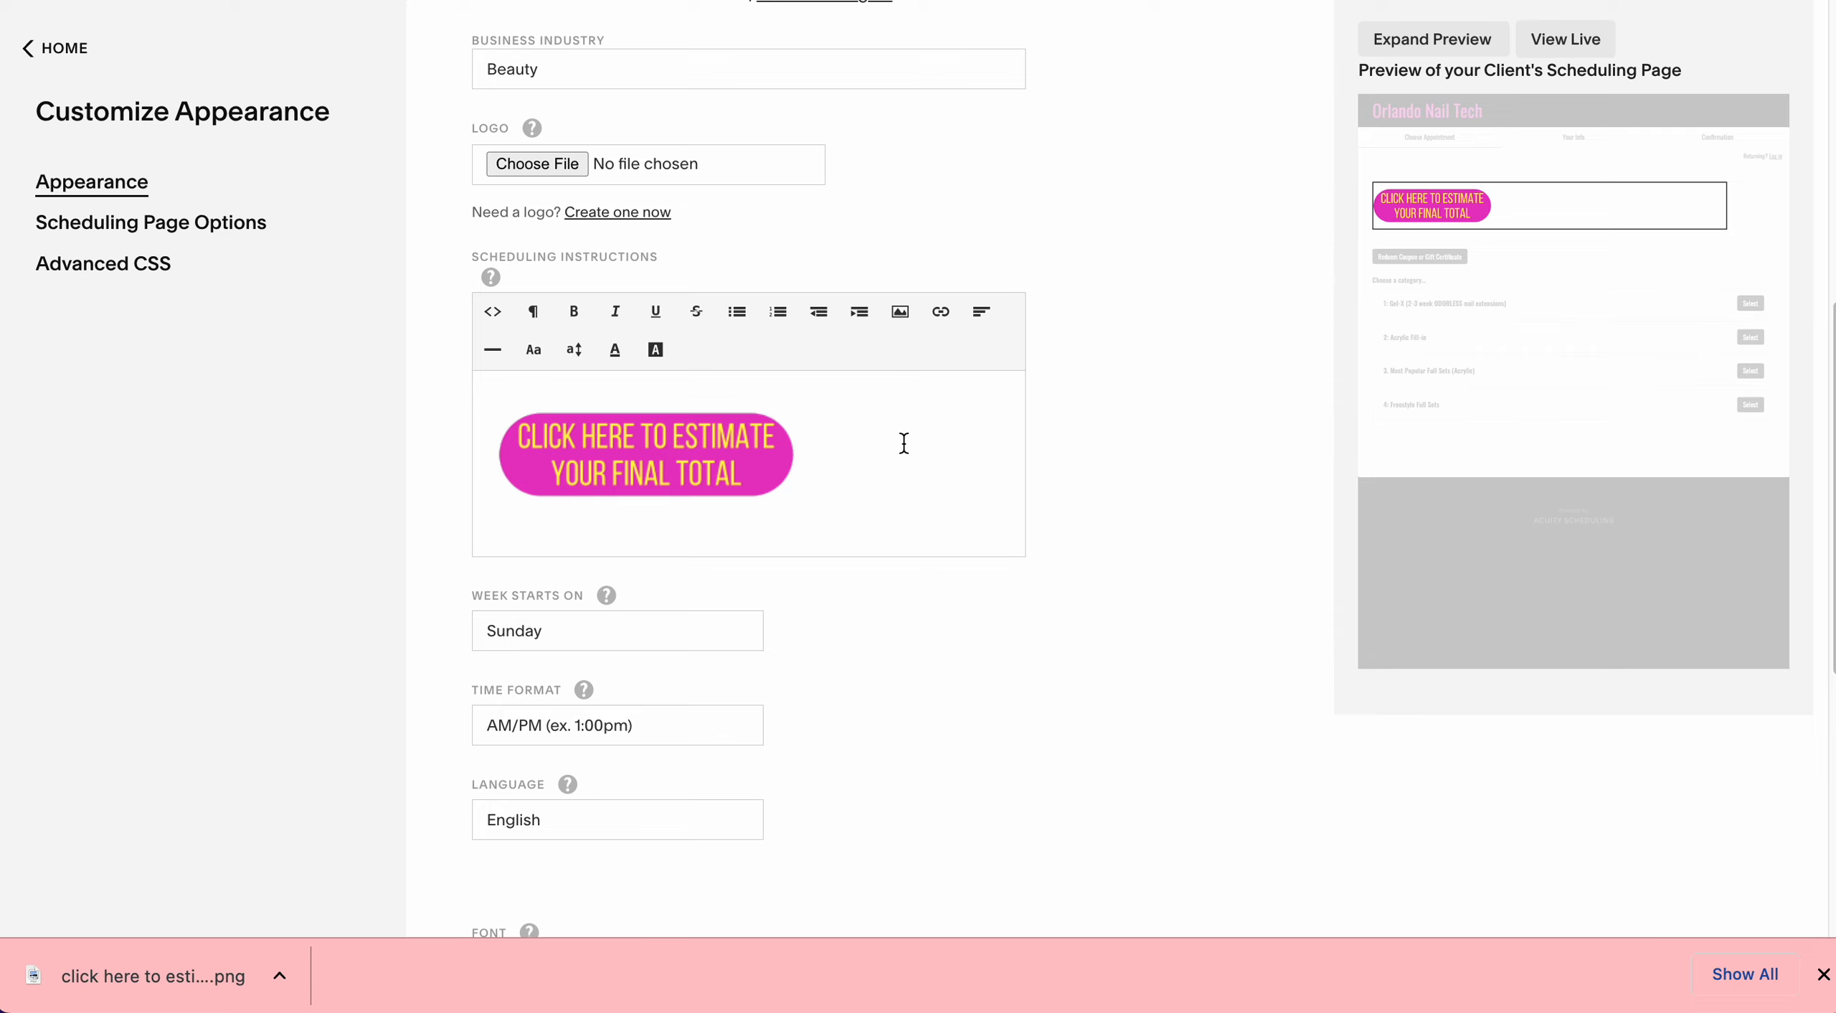
# - Replace the button image in the scheduling instructions with the newest "click here to estimate" PNG, ending in (1), from the Downloads folder
pyautogui.press('BackSpace')
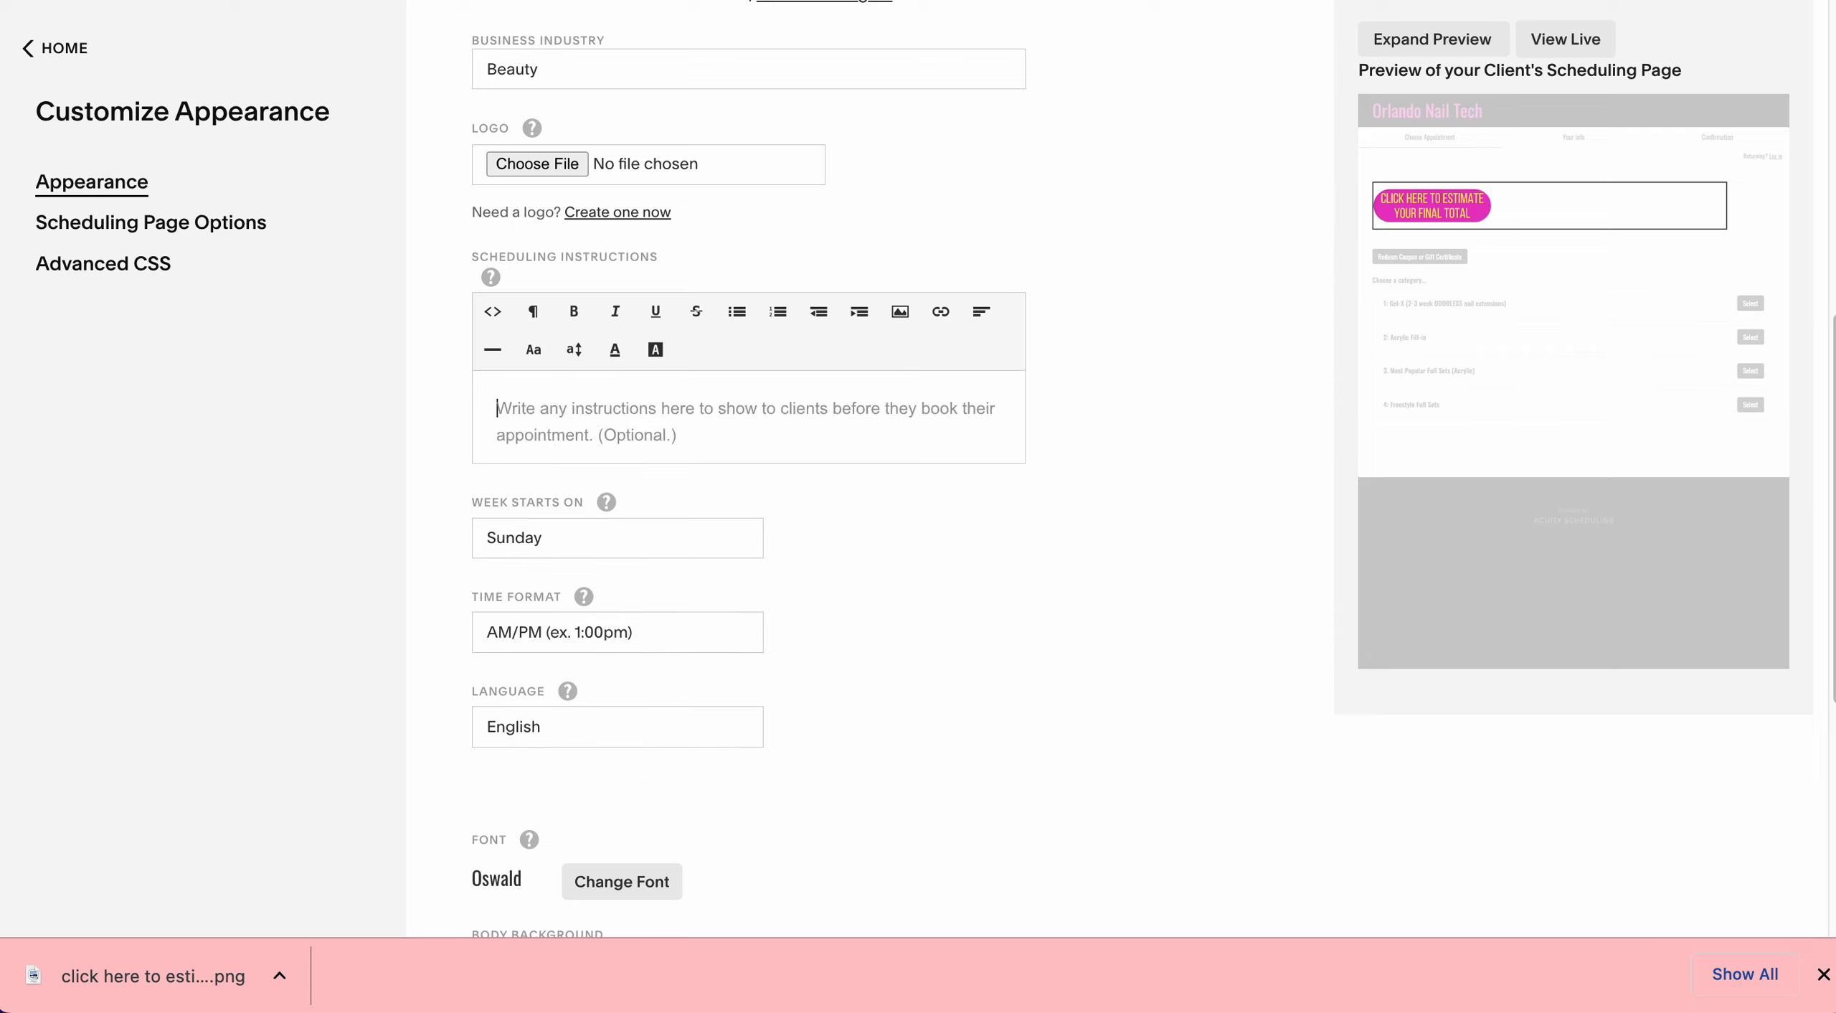
pyautogui.click(901, 312)
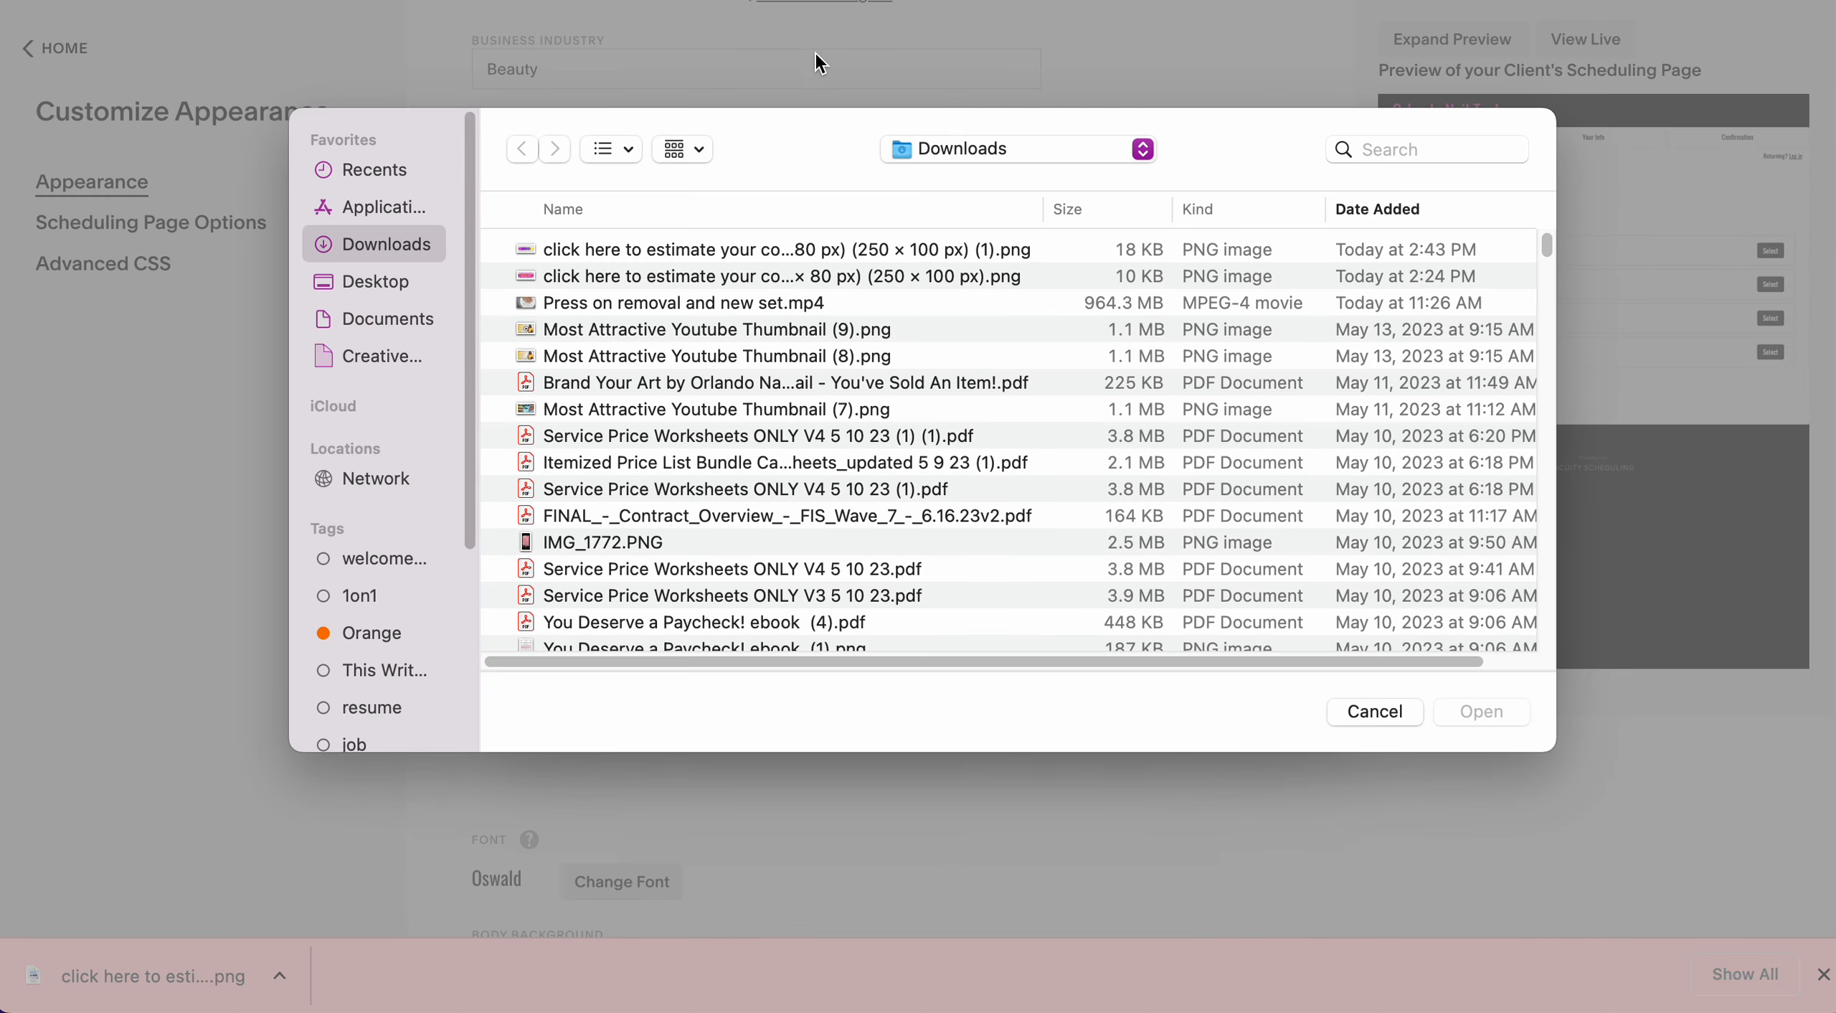
pyautogui.click(681, 251)
pyautogui.click(1482, 711)
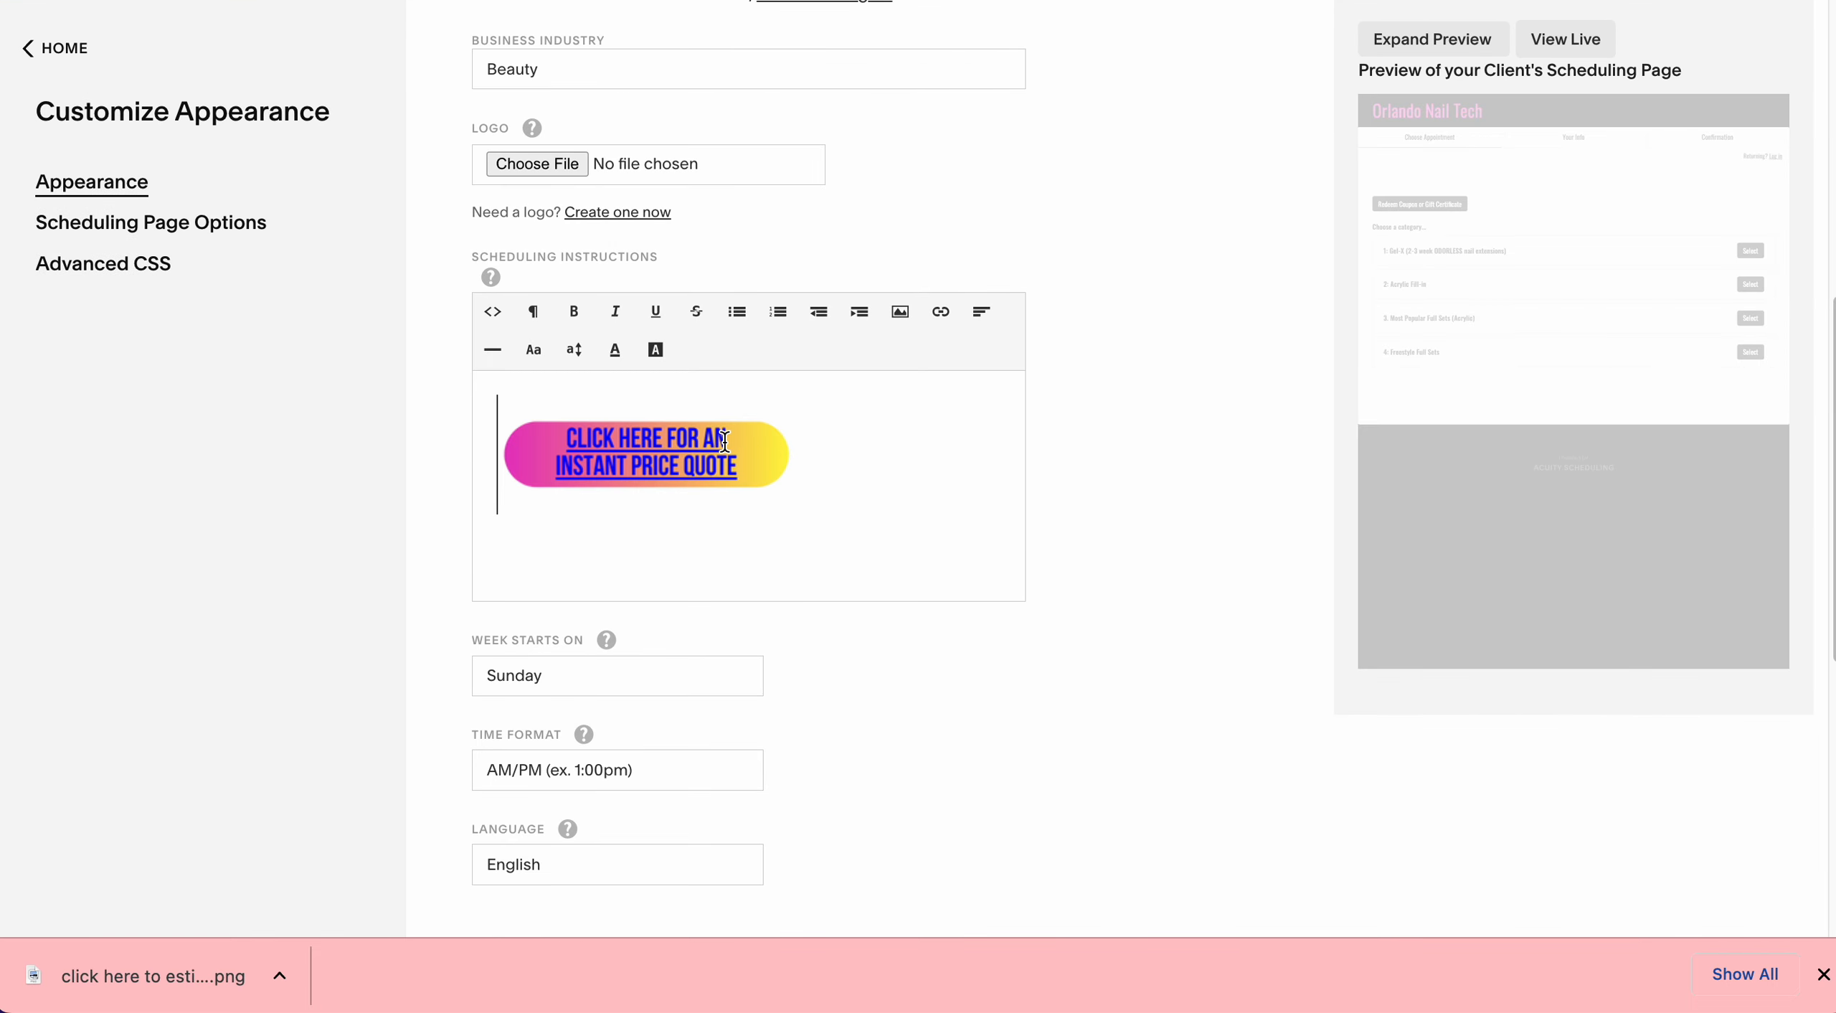
# - Open the settings of the inserted button image and title it "INSTANT PRICE QUOTE"
pyautogui.click(842, 453)
pyautogui.click(651, 463)
pyautogui.click(646, 456)
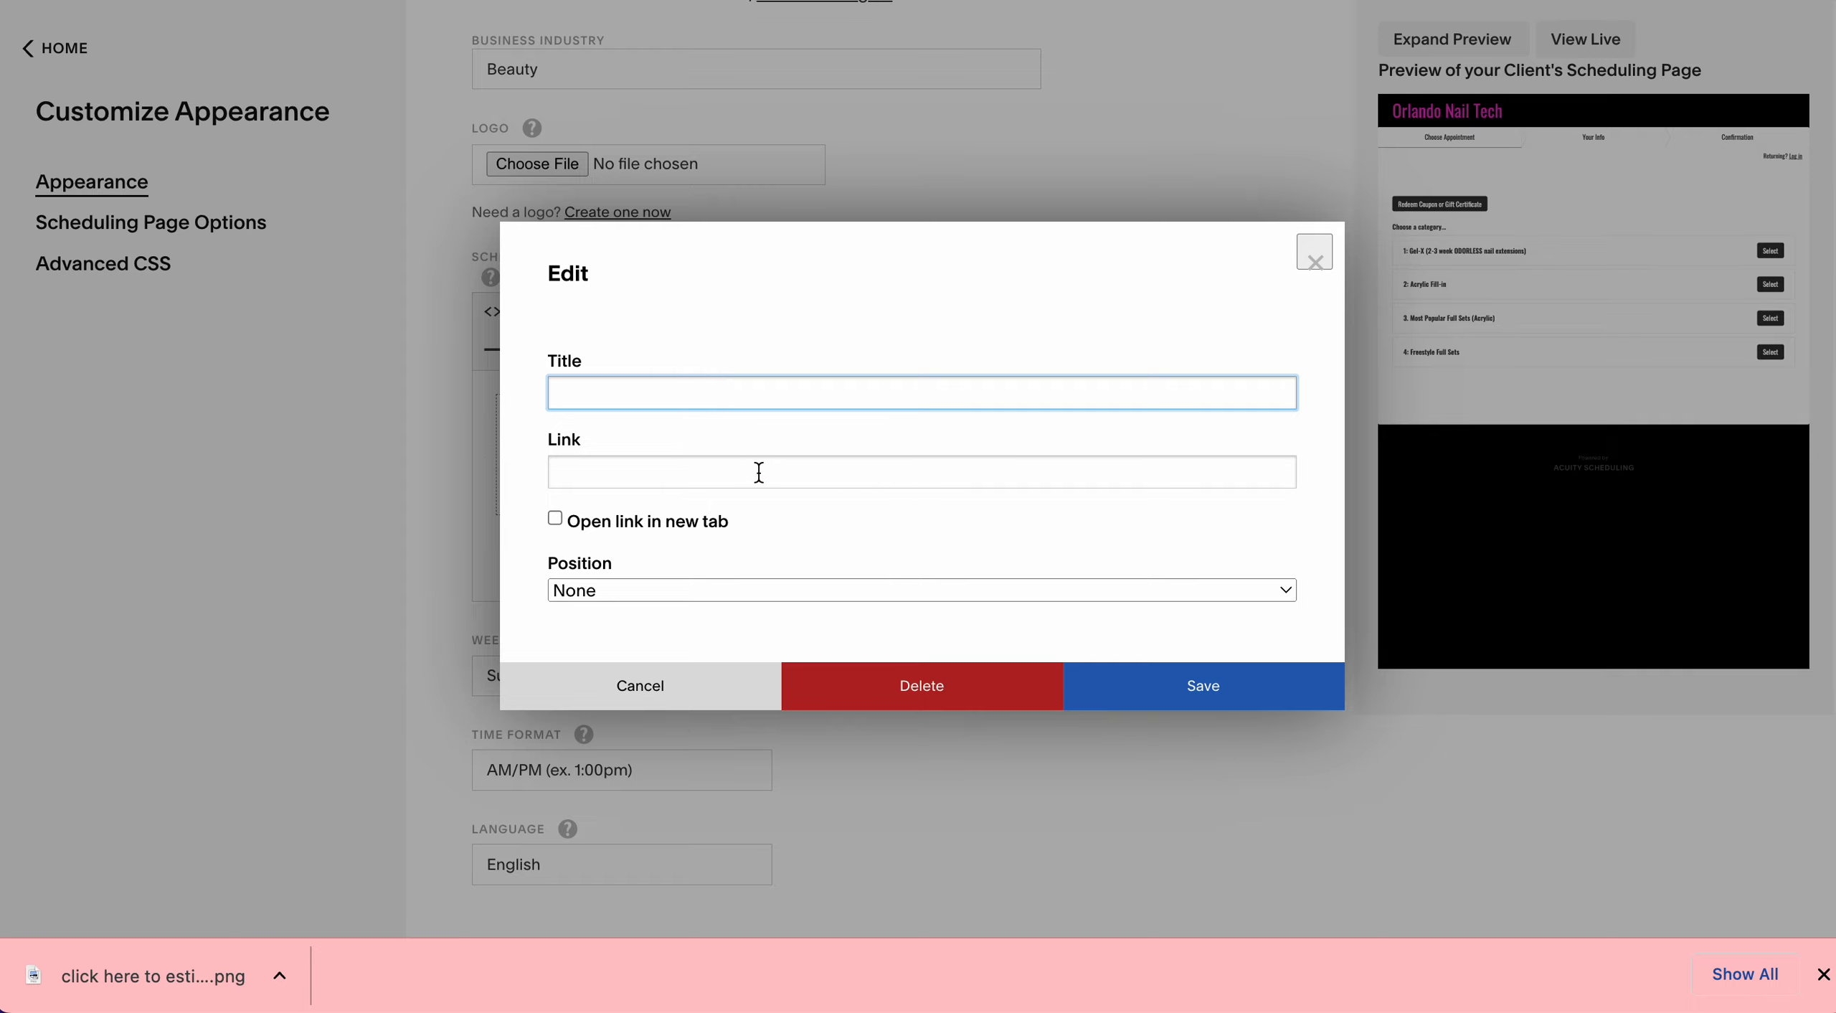
pyautogui.write('INSTANT PRI')
pyautogui.press('BackSpace')
pyautogui.press('BackSpace')
pyautogui.write('PRICE QUOTE')
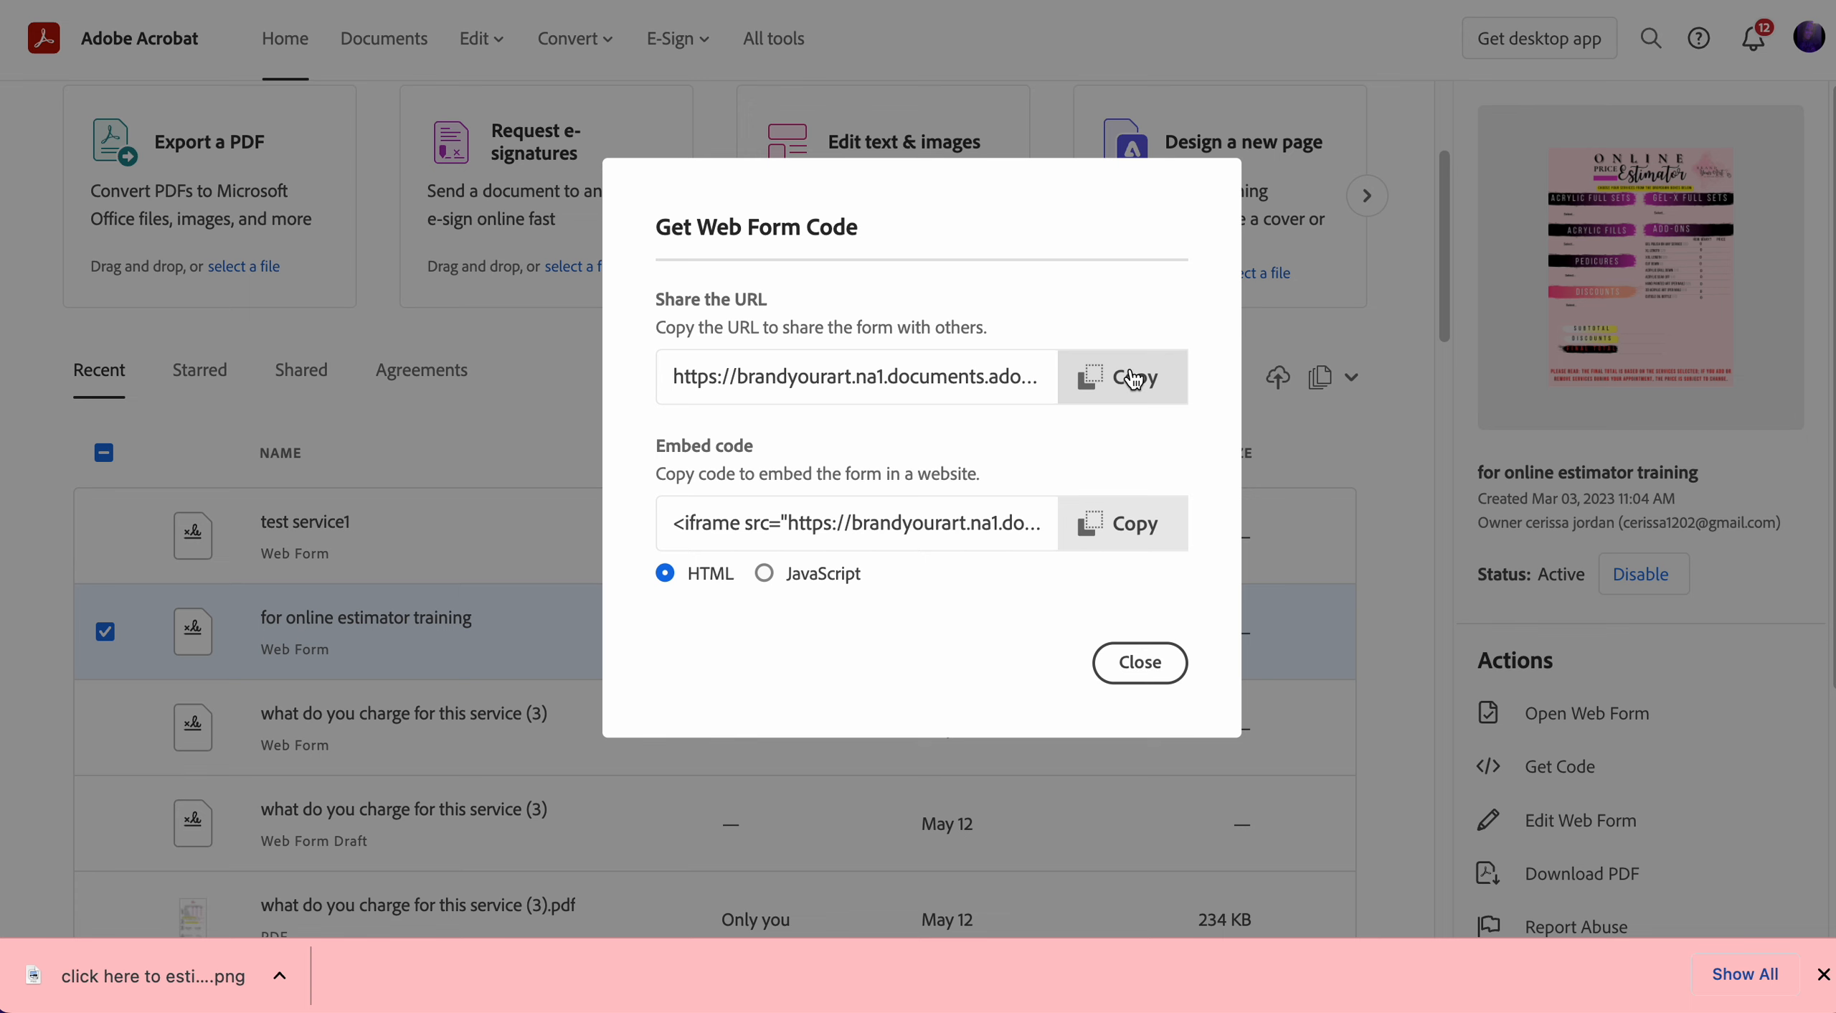
# - Link the image to the URL copied from Adobe Acrobat's "for online estimator training" web form, and make the link open in a new tab
pyautogui.click(1125, 376)
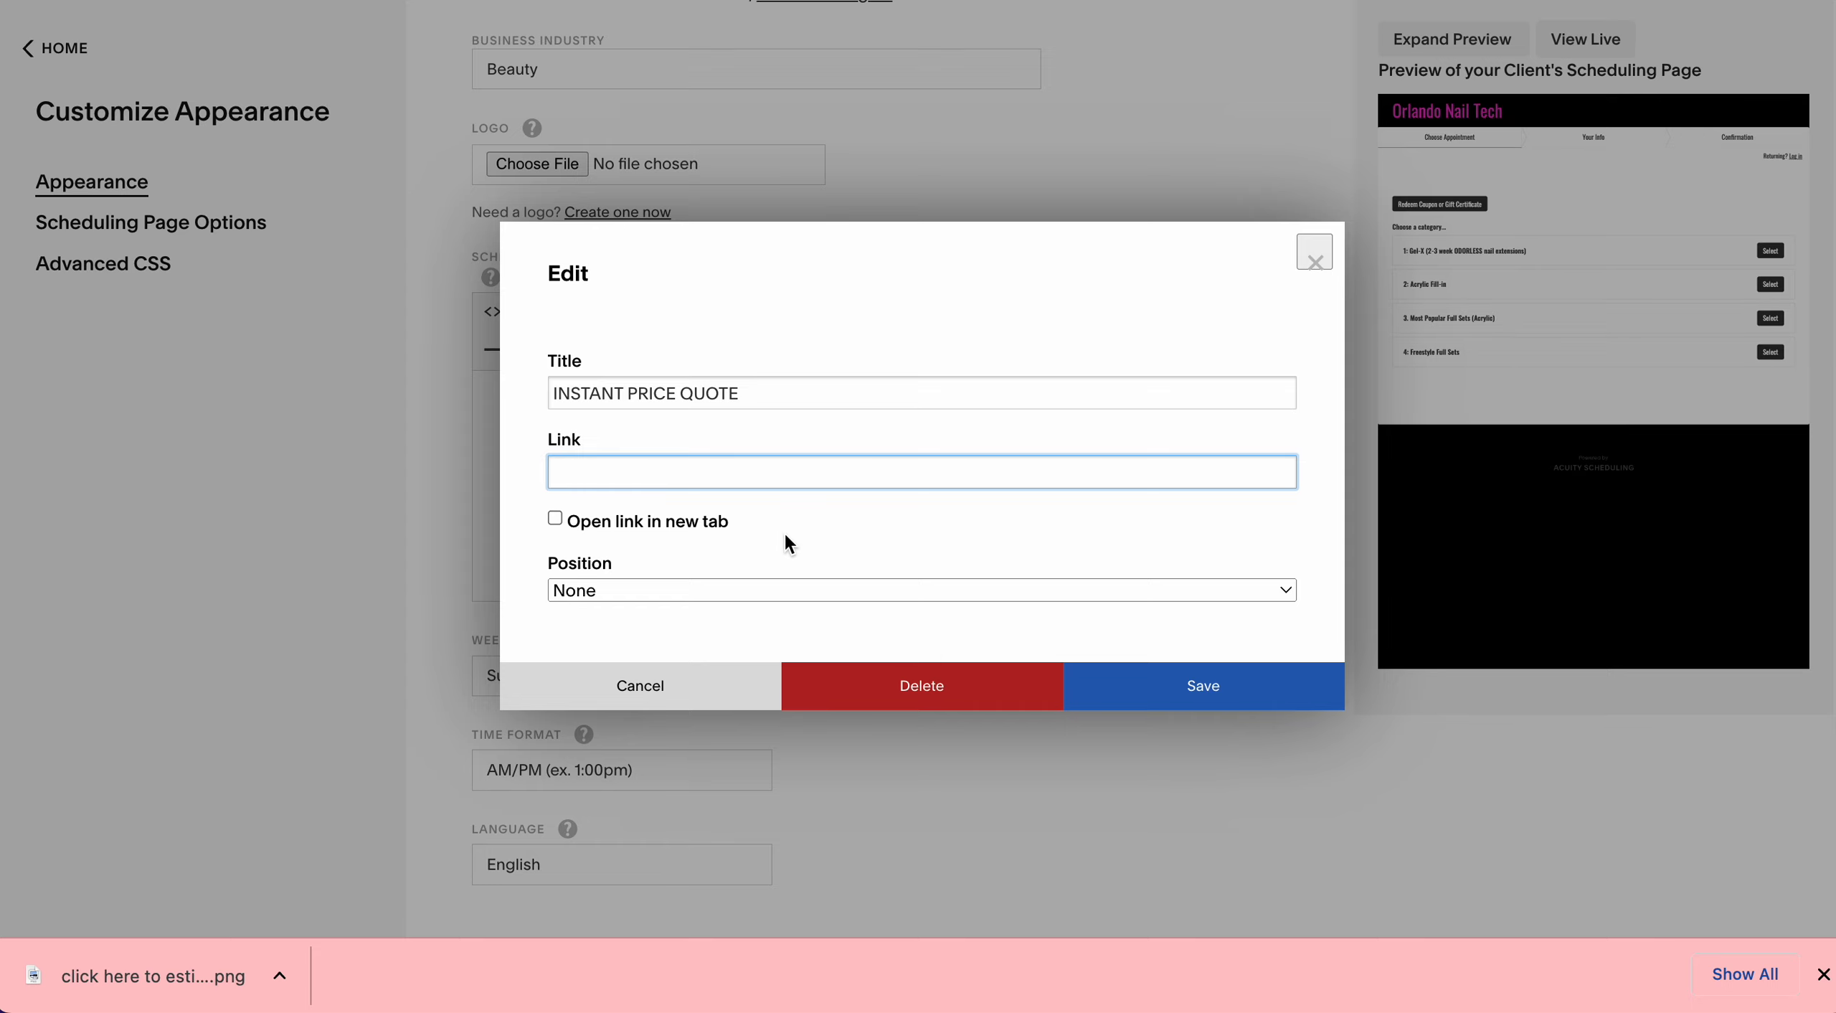
pyautogui.press('super+v')
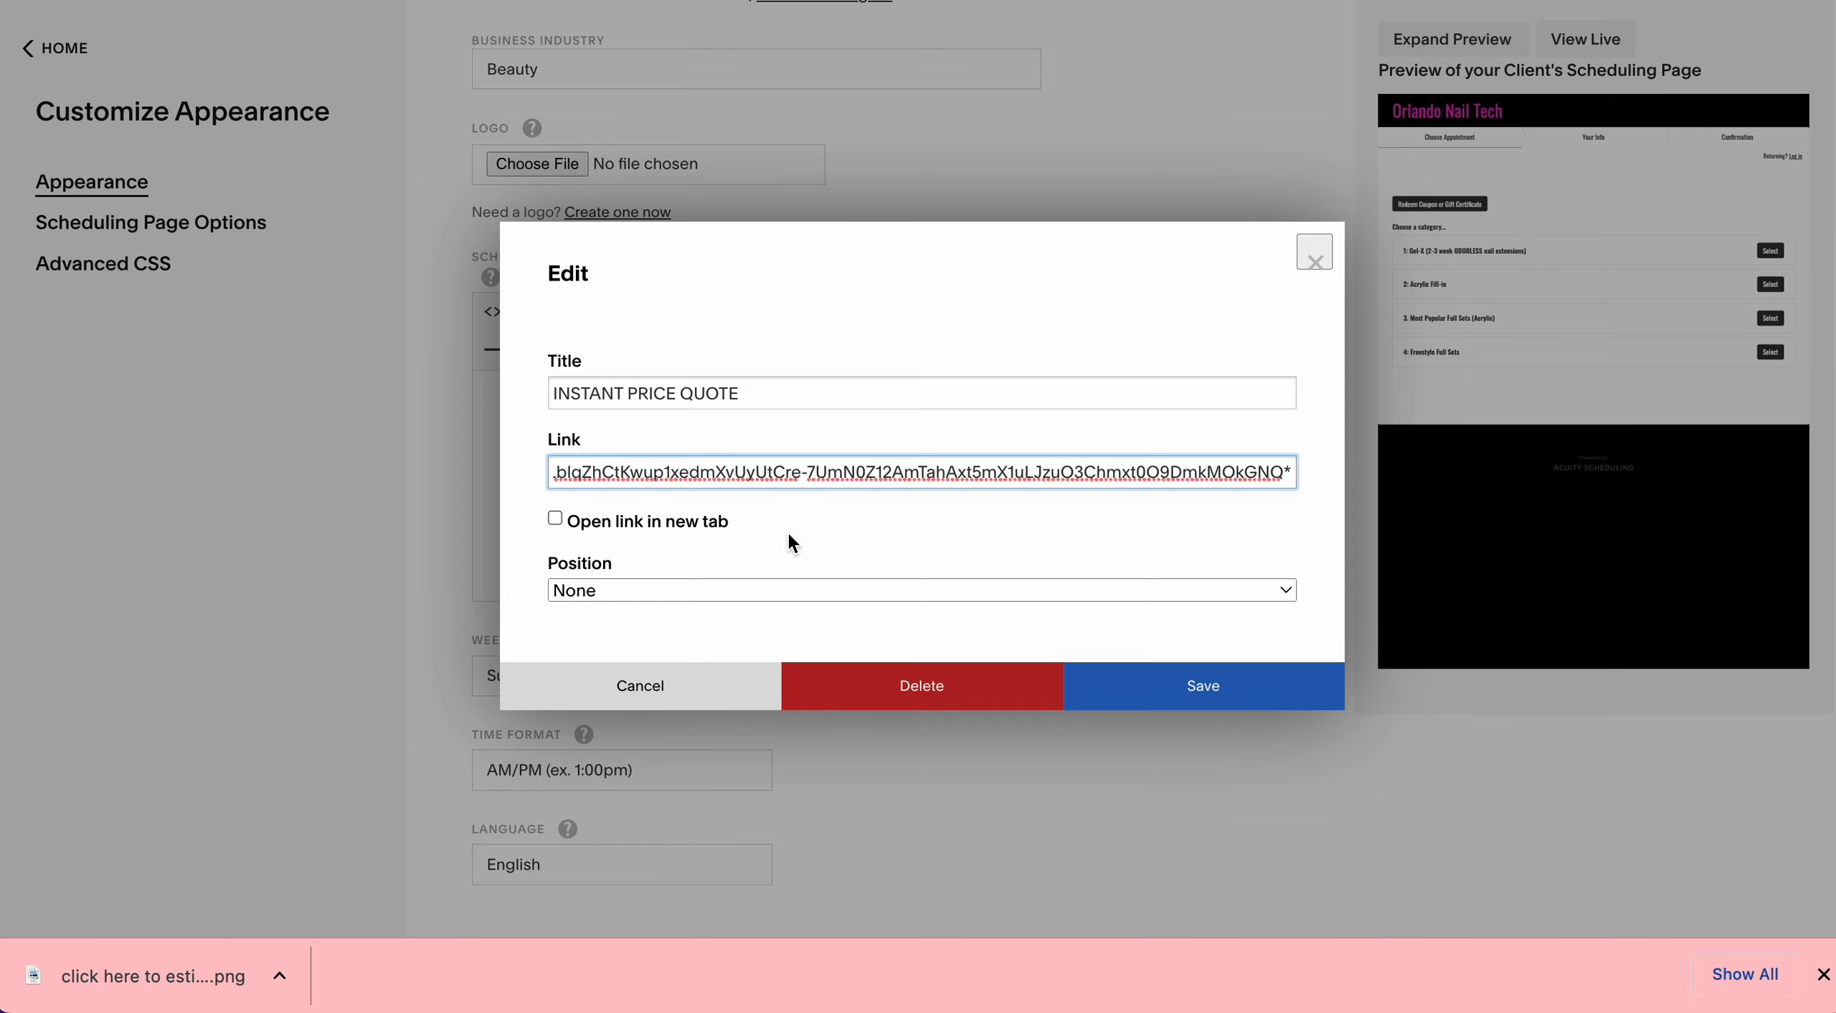
pyautogui.click(649, 522)
pyautogui.click(556, 519)
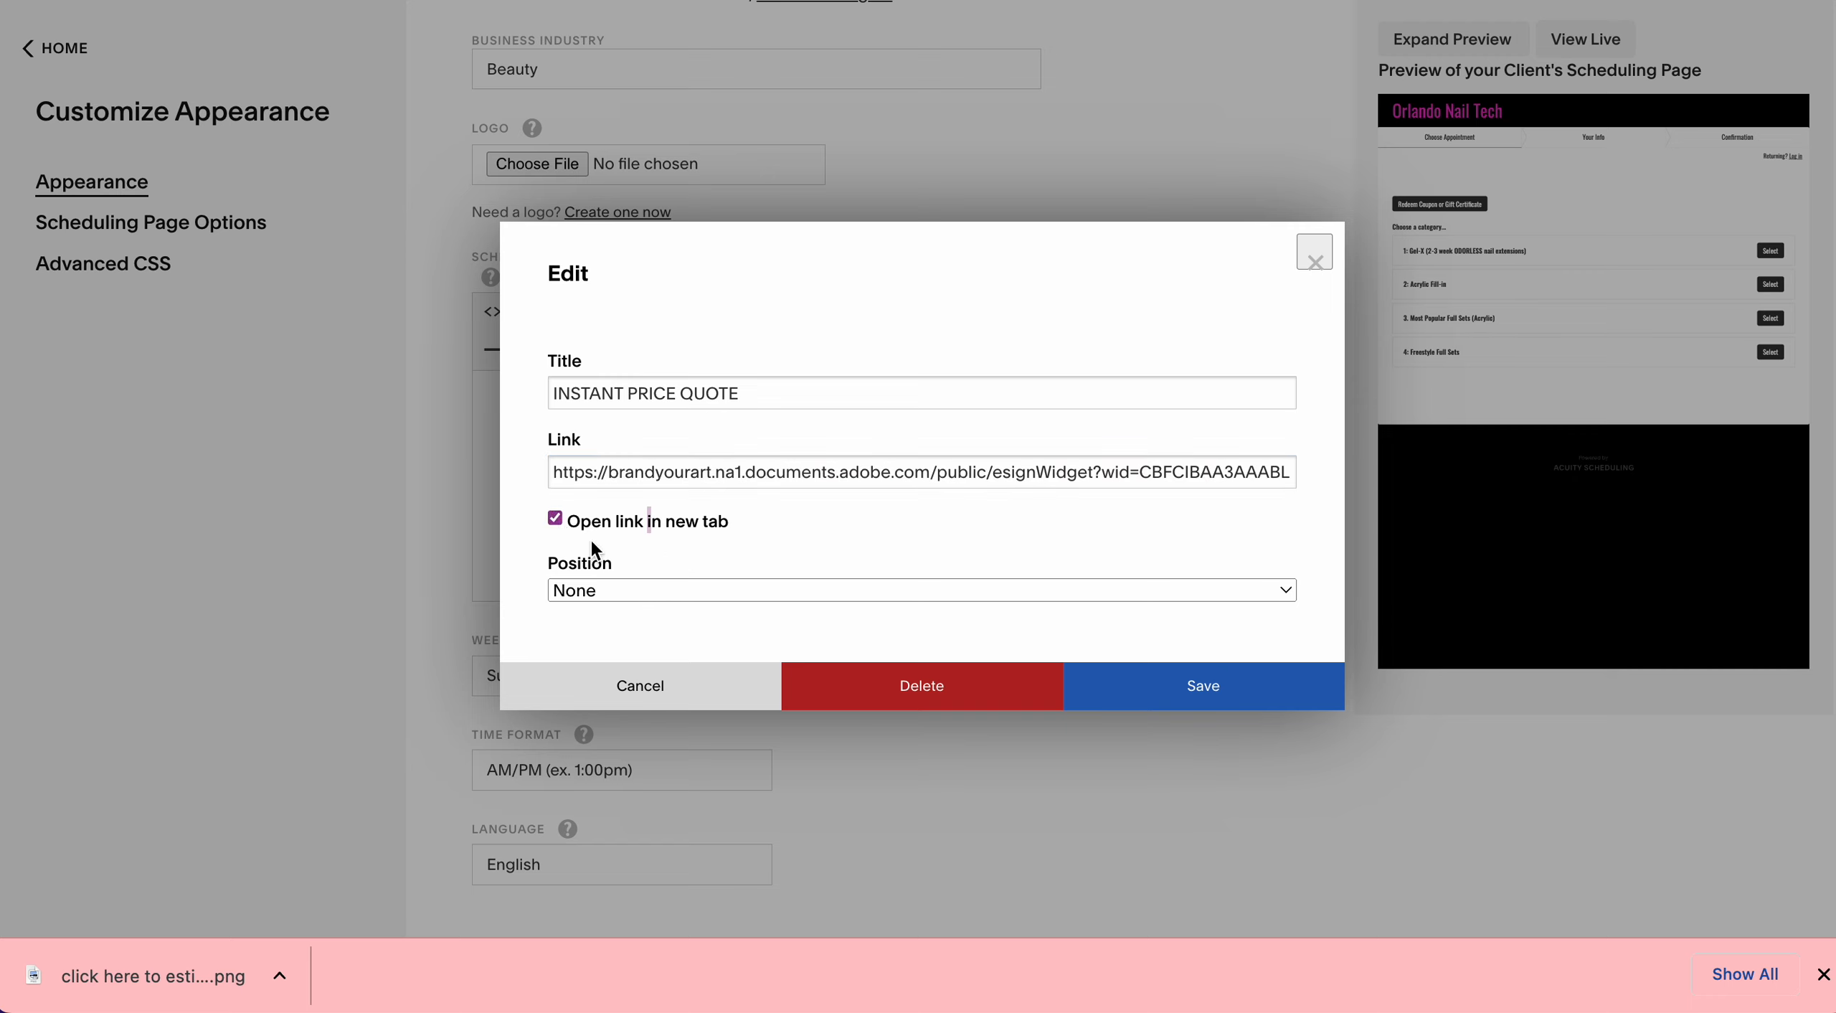
# - Set the button image's position to Center and save its settings
pyautogui.click(644, 589)
pyautogui.click(660, 646)
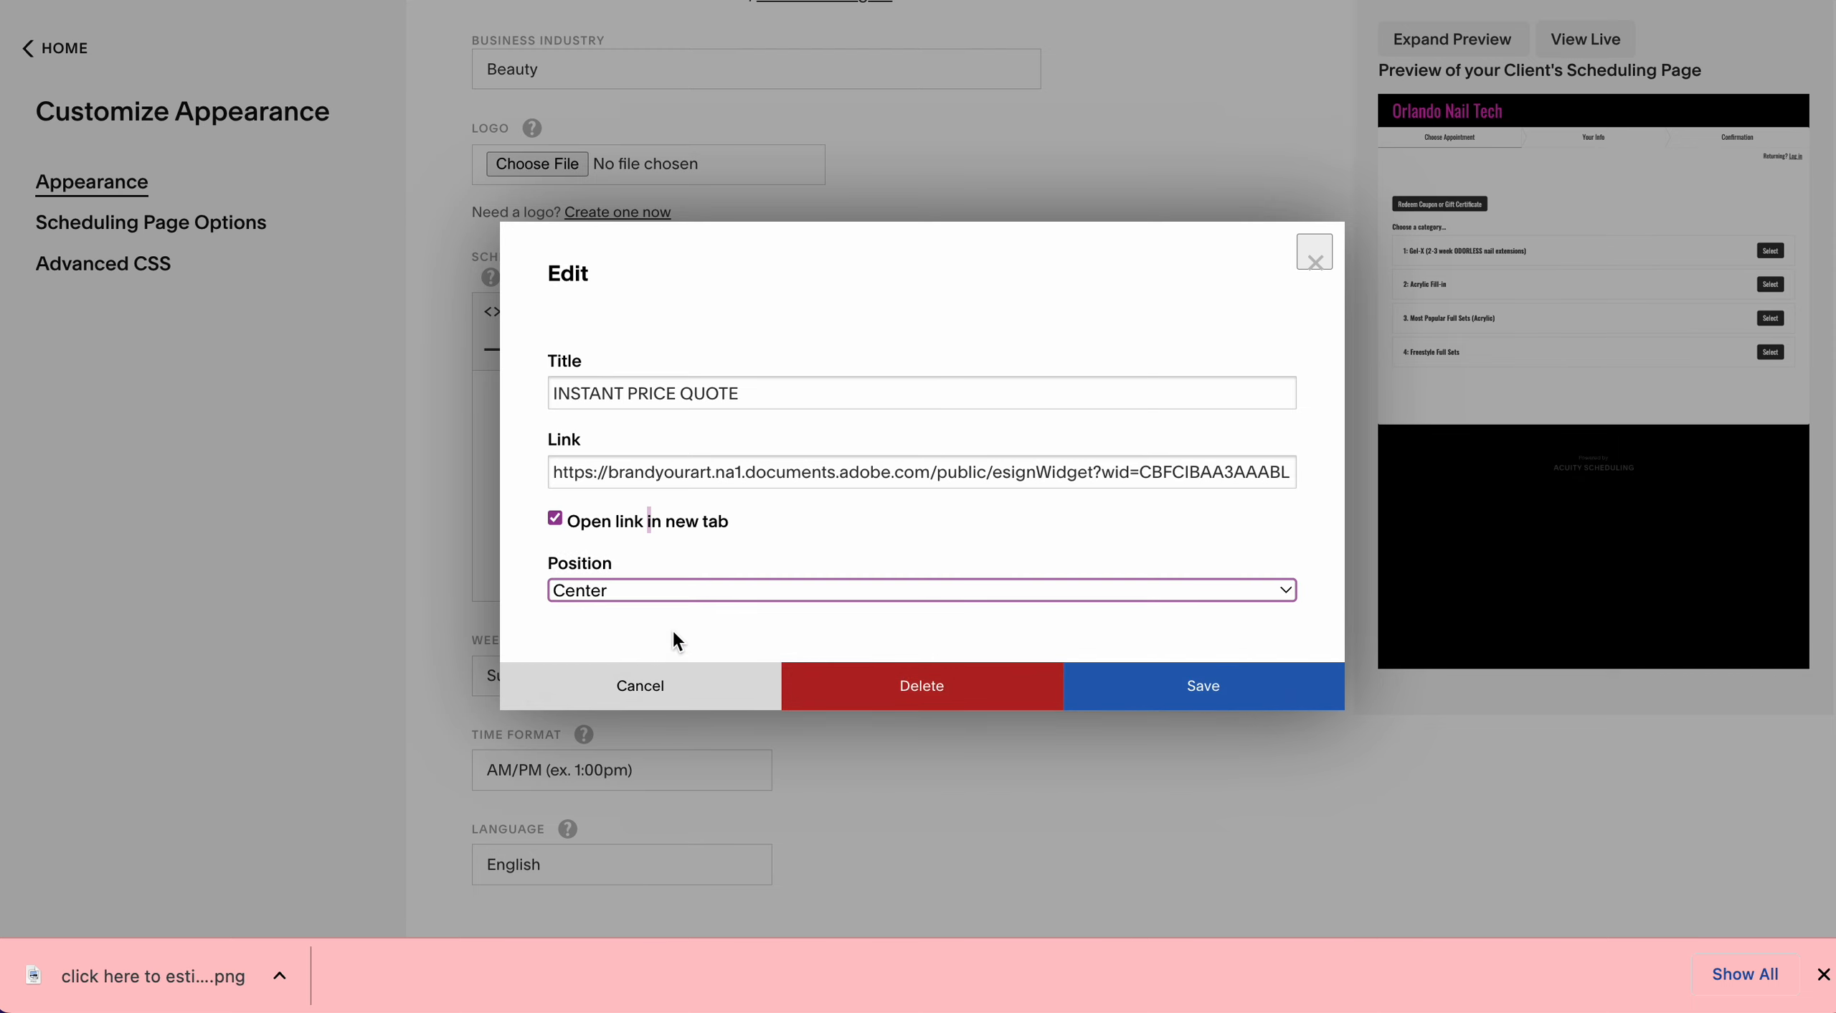
pyautogui.click(1184, 685)
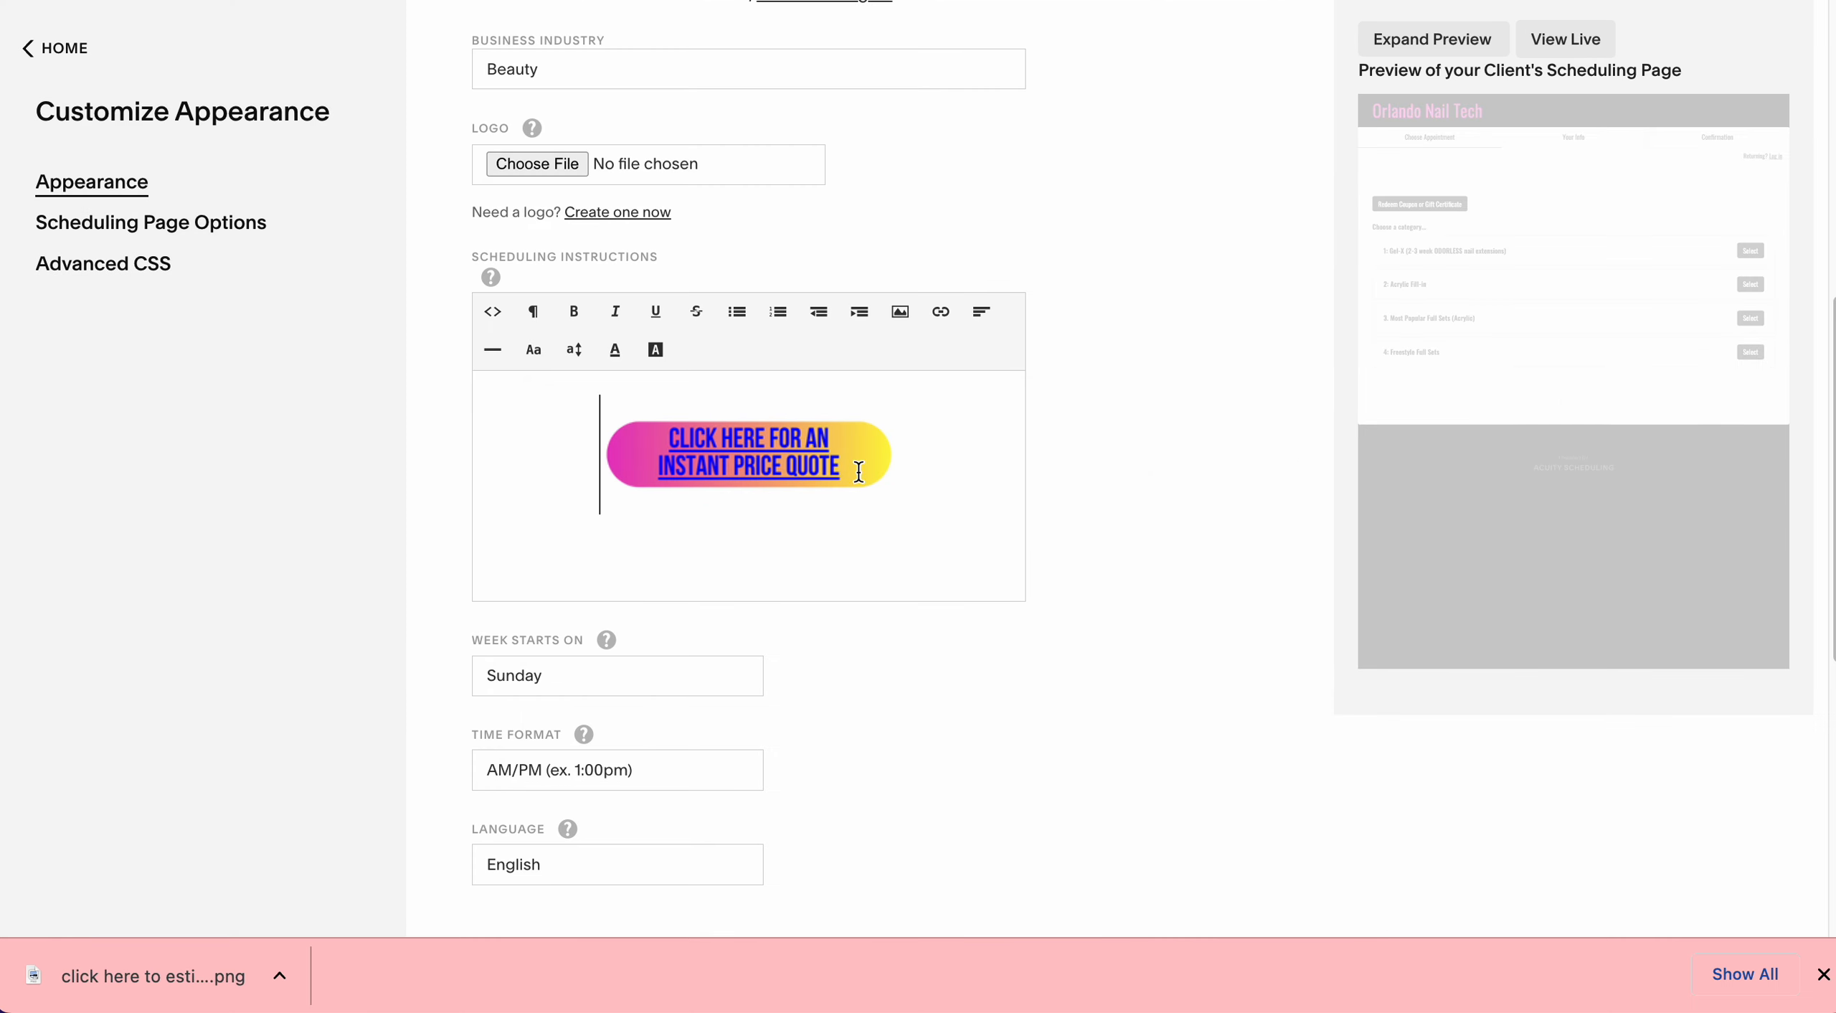
# - View the live scheduling page, follow the price quote button, and look through the Acrylic Full Sets options in the estimator form
pyautogui.click(1565, 39)
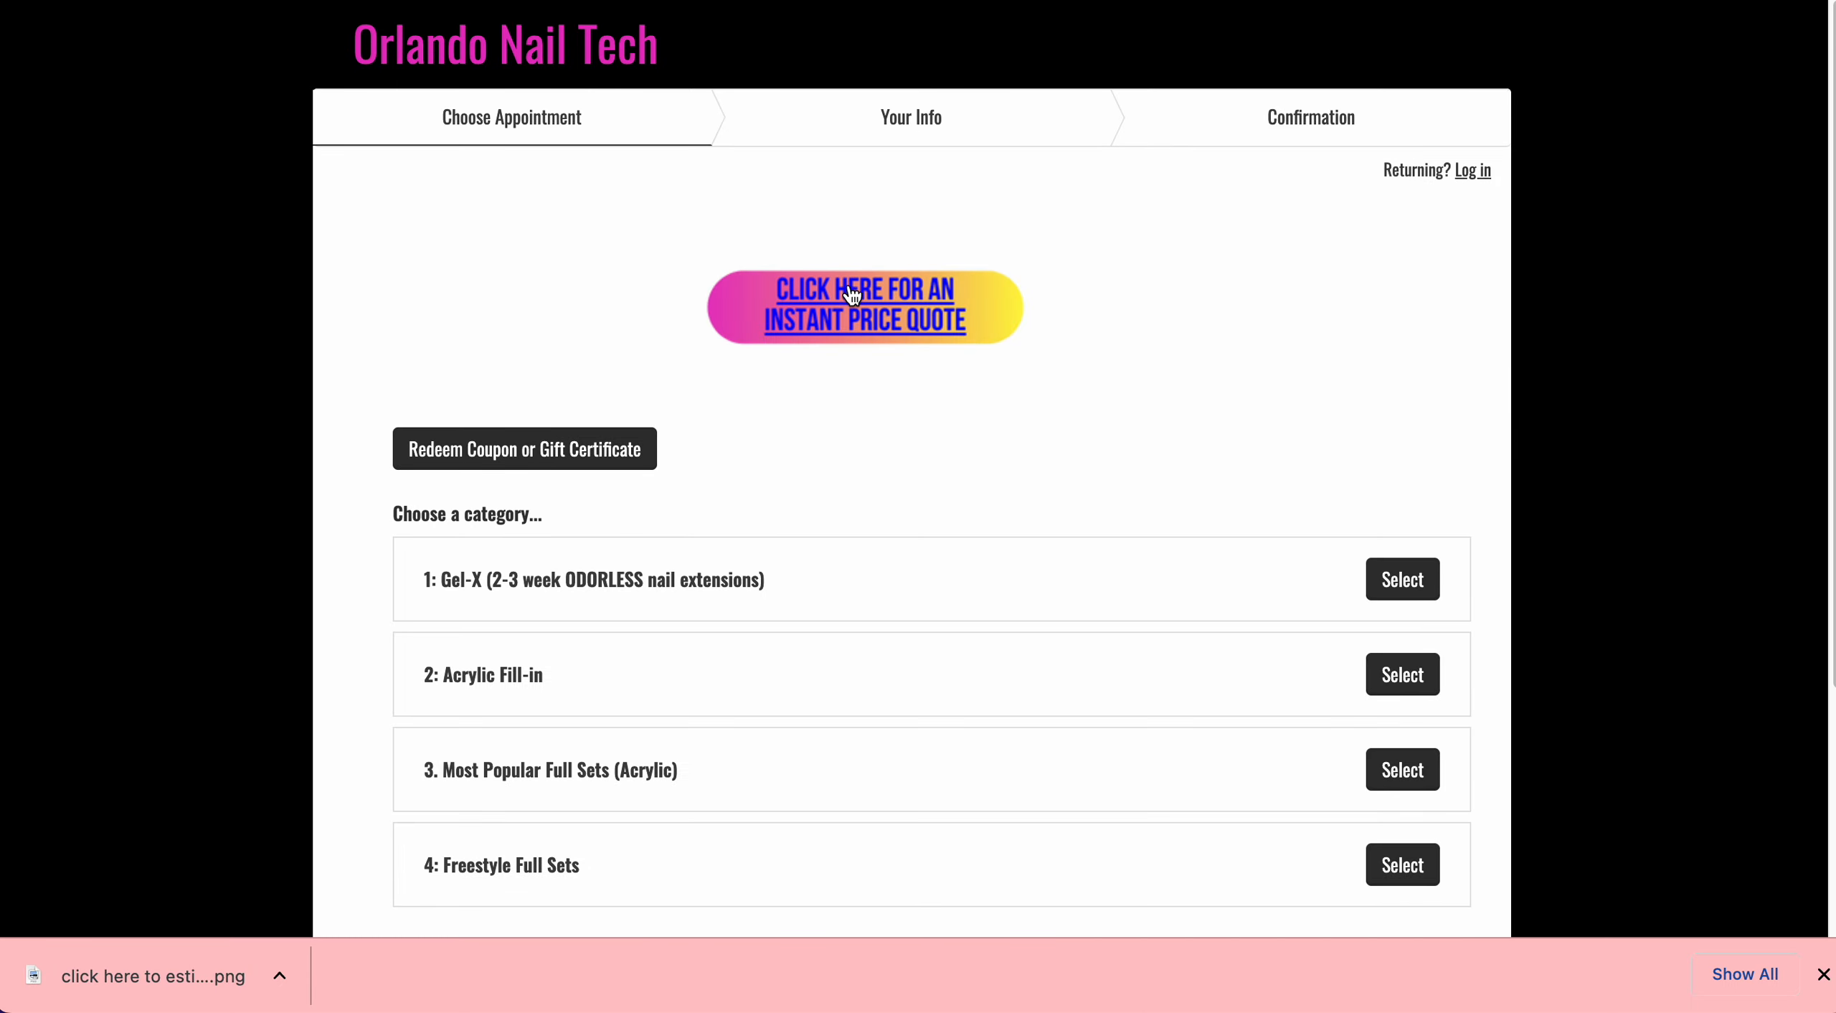
pyautogui.click(1078, 305)
pyautogui.click(758, 643)
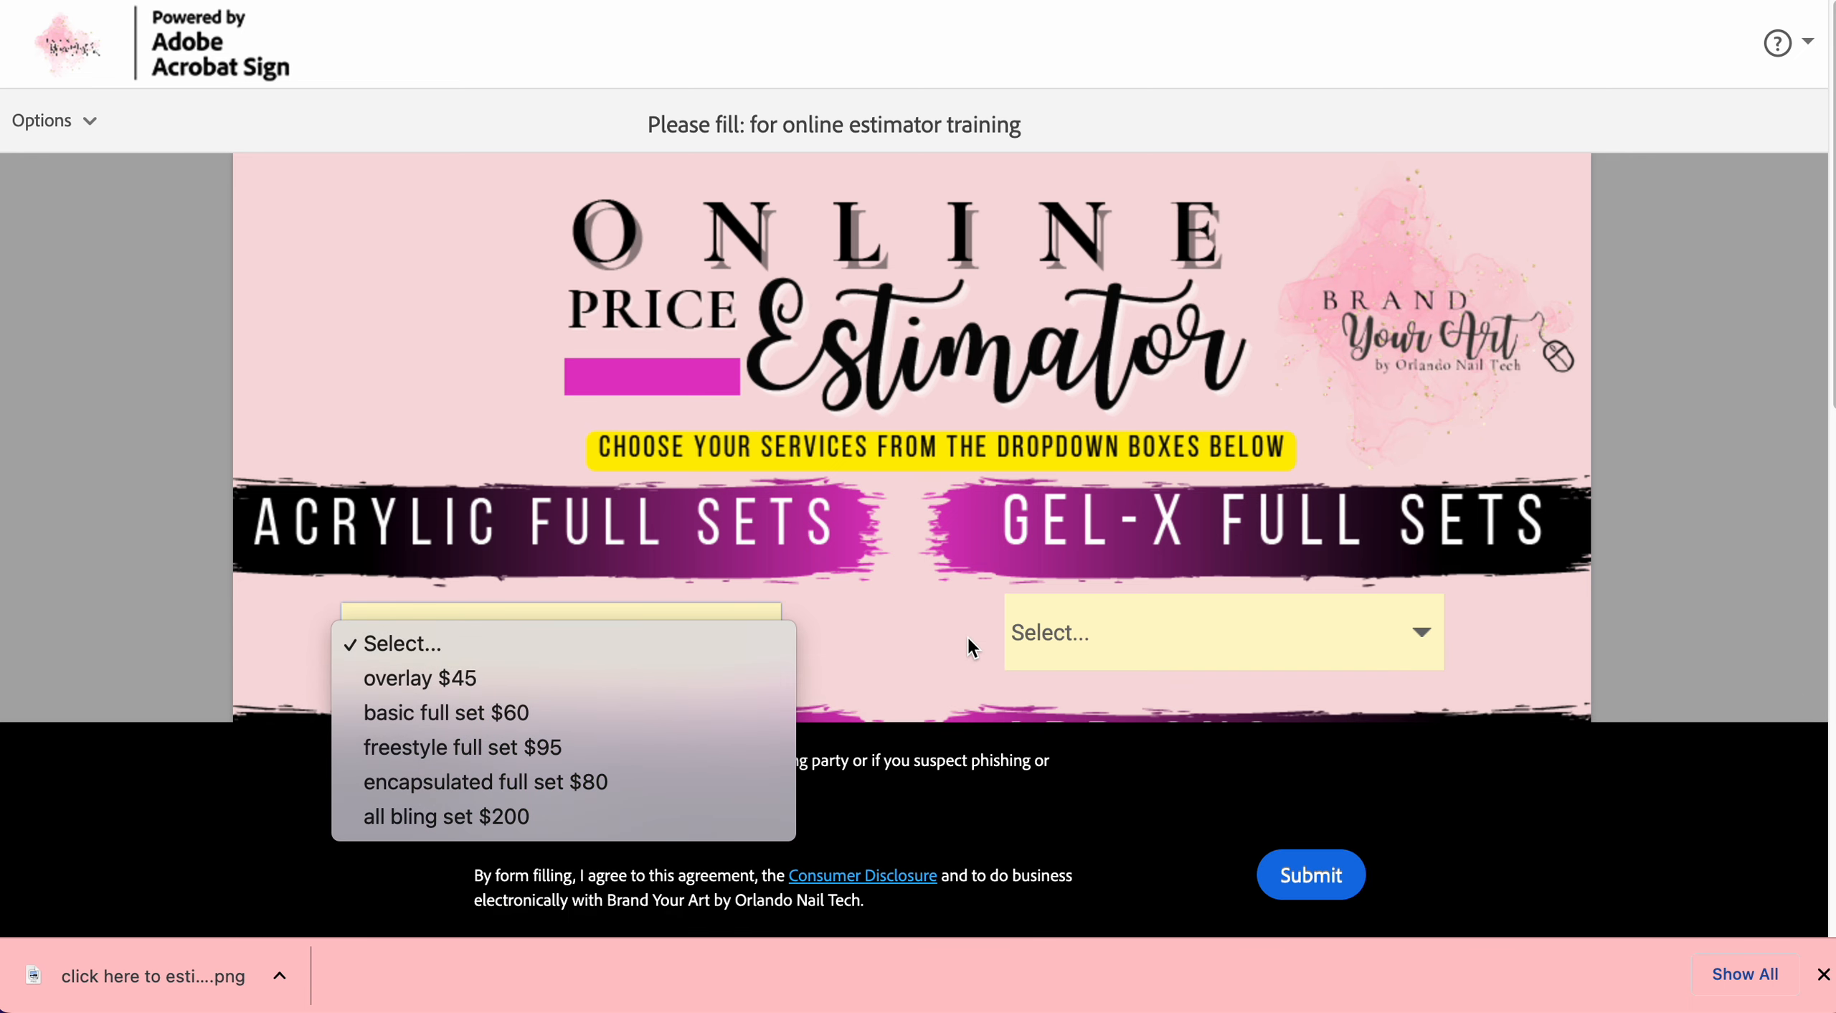
pyautogui.click(1107, 576)
# - Choose "basic fill 3+ weeks $55" under Acrylic Fills and look over the rest of the estimator form
pyautogui.scroll(-6, 685, 510)
pyautogui.click(757, 444)
pyautogui.click(560, 545)
pyautogui.scroll(-7, 1000, 484)
pyautogui.scroll(3, 1000, 484)
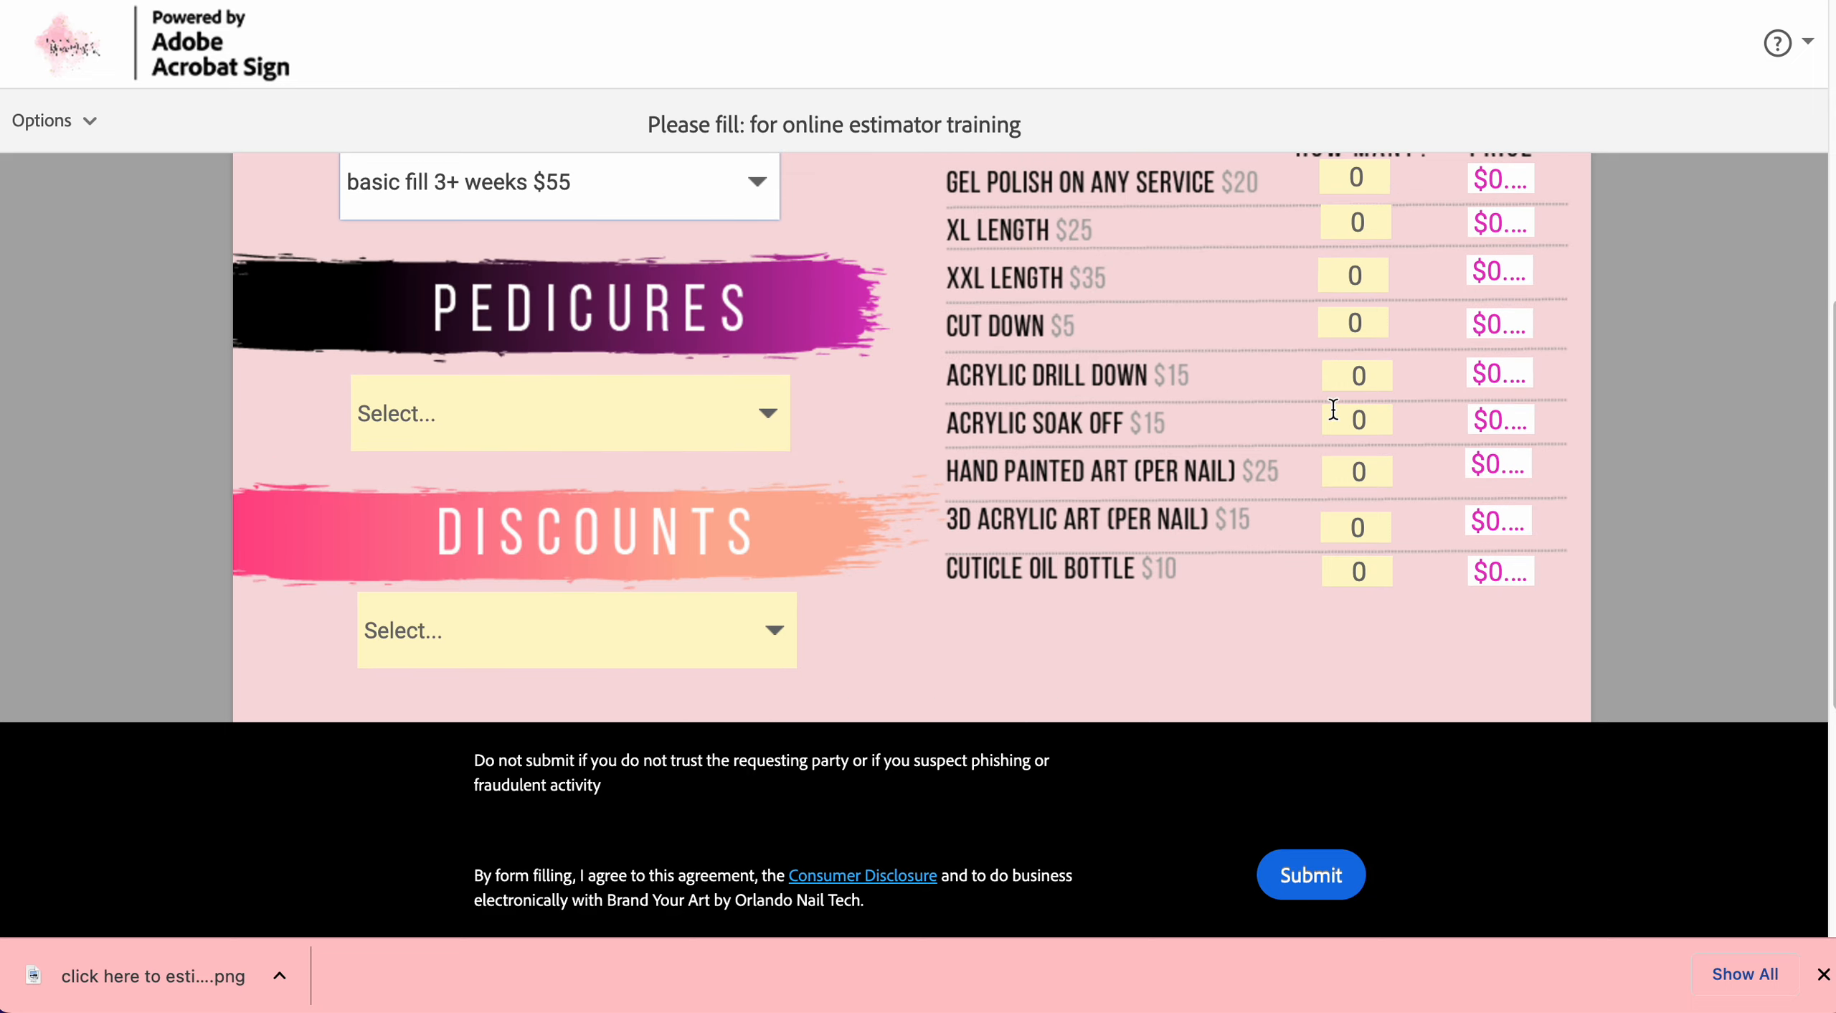
# - Choose "short $45" under Gel-X Full Sets and check the calculated totals in the estimator form
pyautogui.scroll(10, 1334, 409)
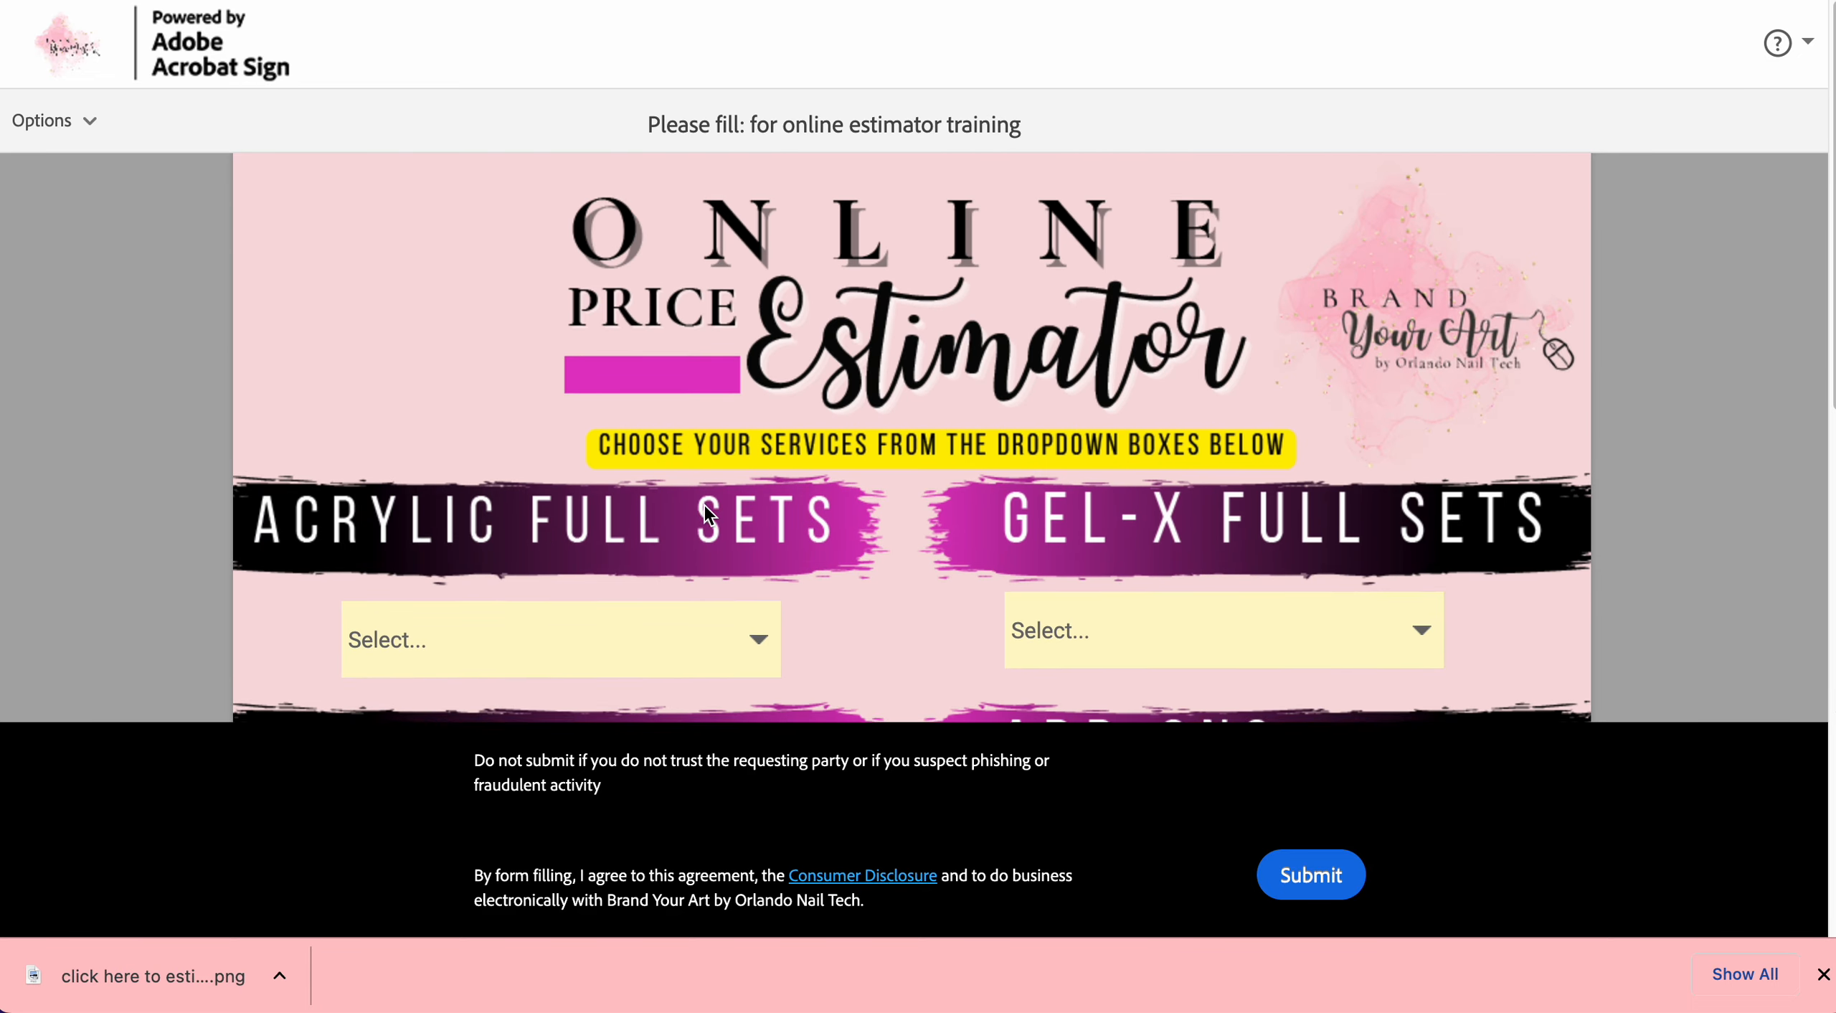
pyautogui.scroll(-1, 709, 514)
pyautogui.click(1176, 573)
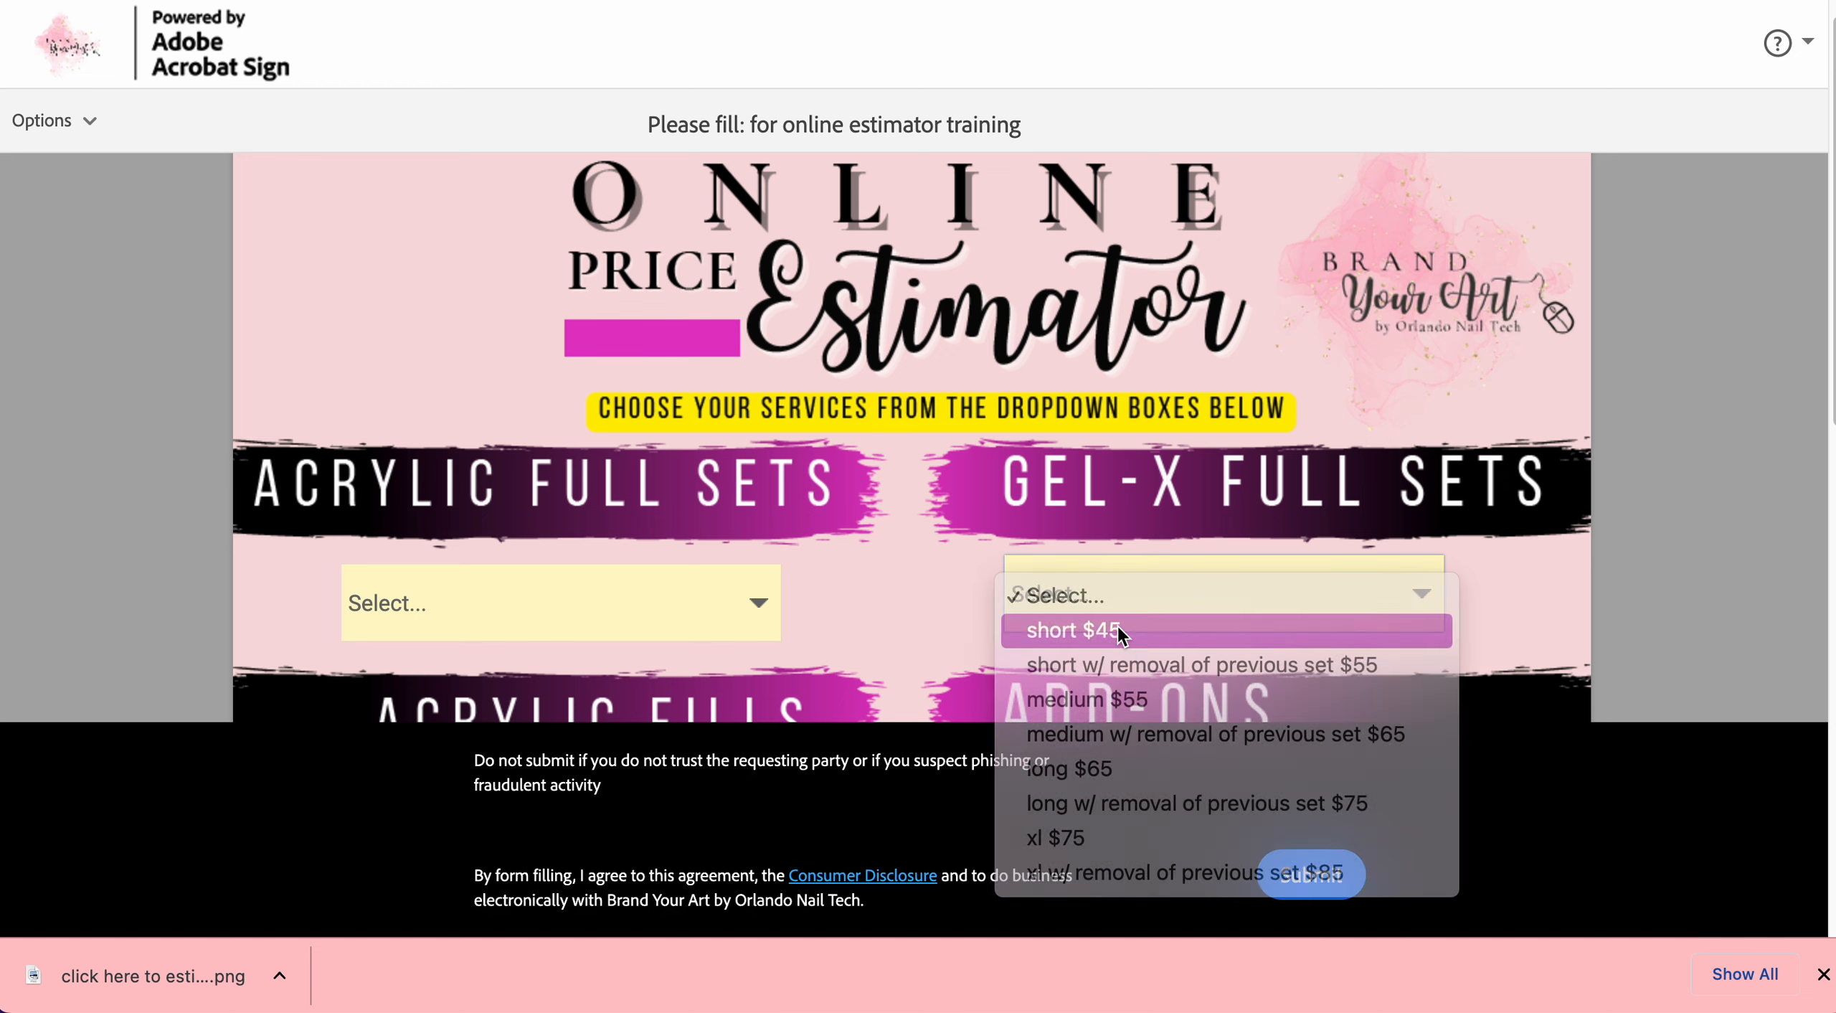
pyautogui.click(1122, 631)
pyautogui.scroll(-10, 915, 506)
pyautogui.scroll(3, 1469, 445)
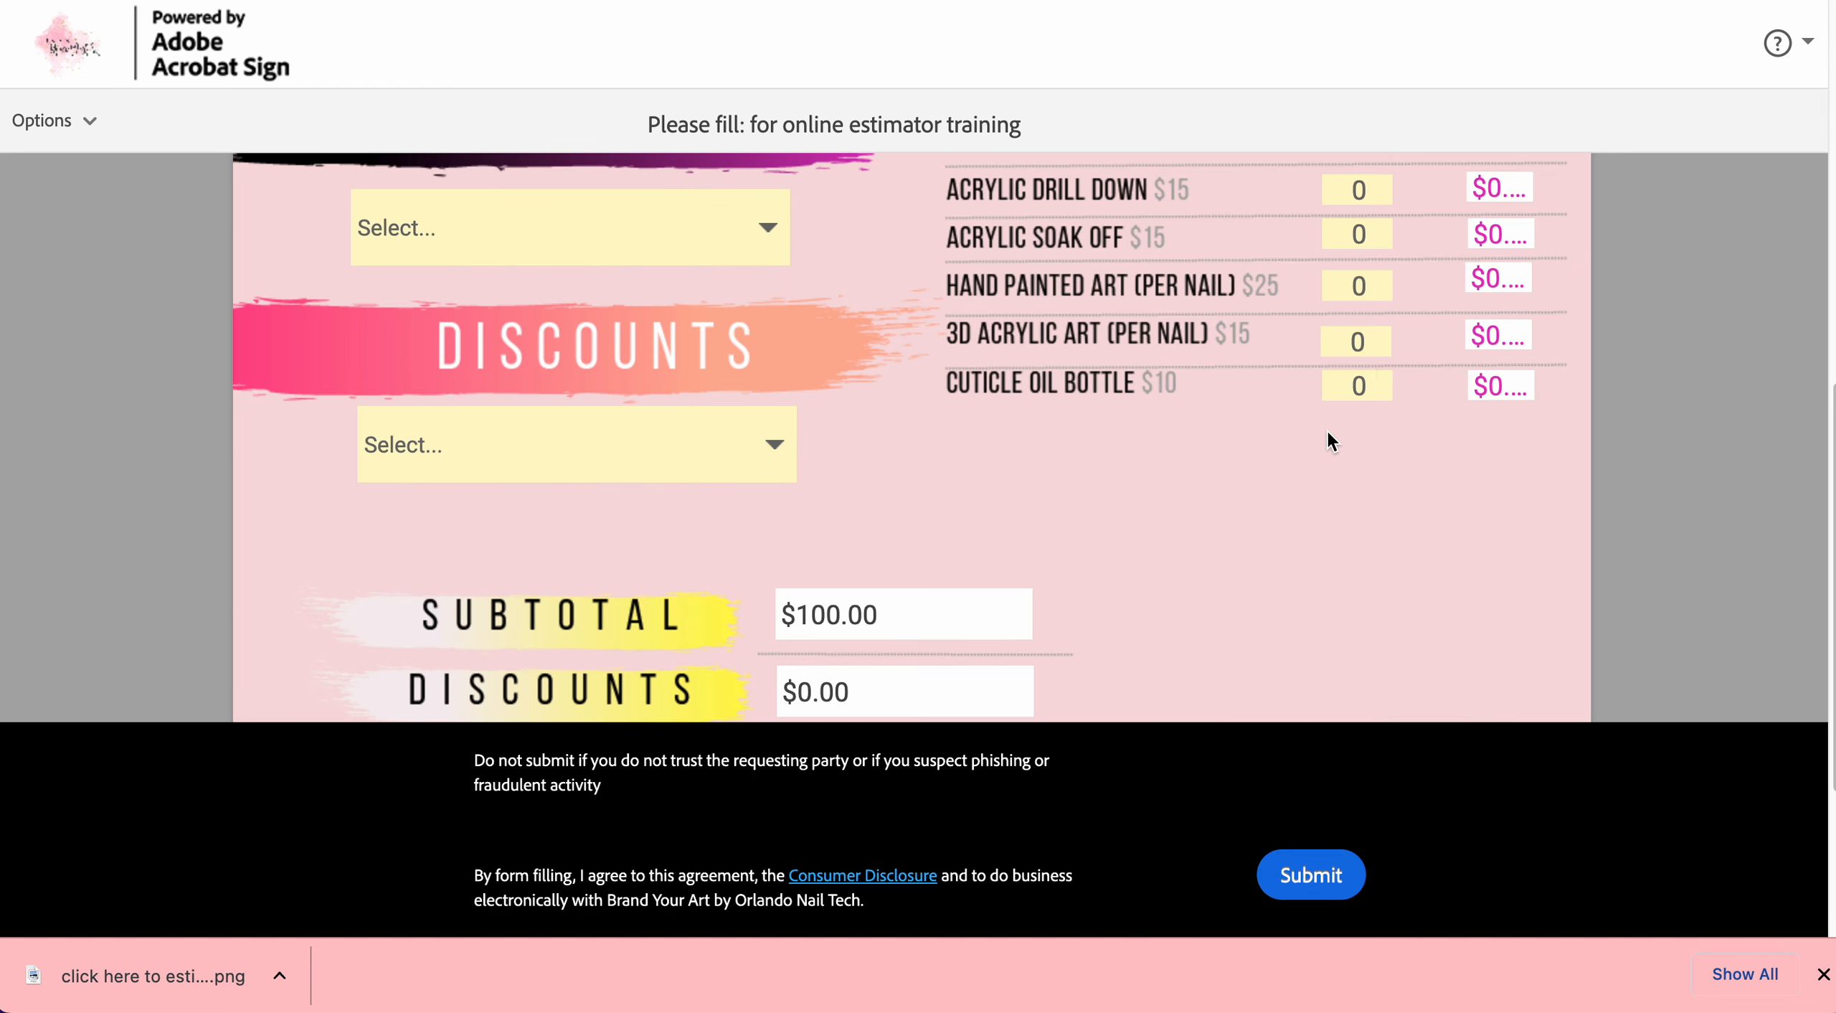
pyautogui.scroll(-5, 1076, 401)
pyautogui.scroll(15, 911, 386)
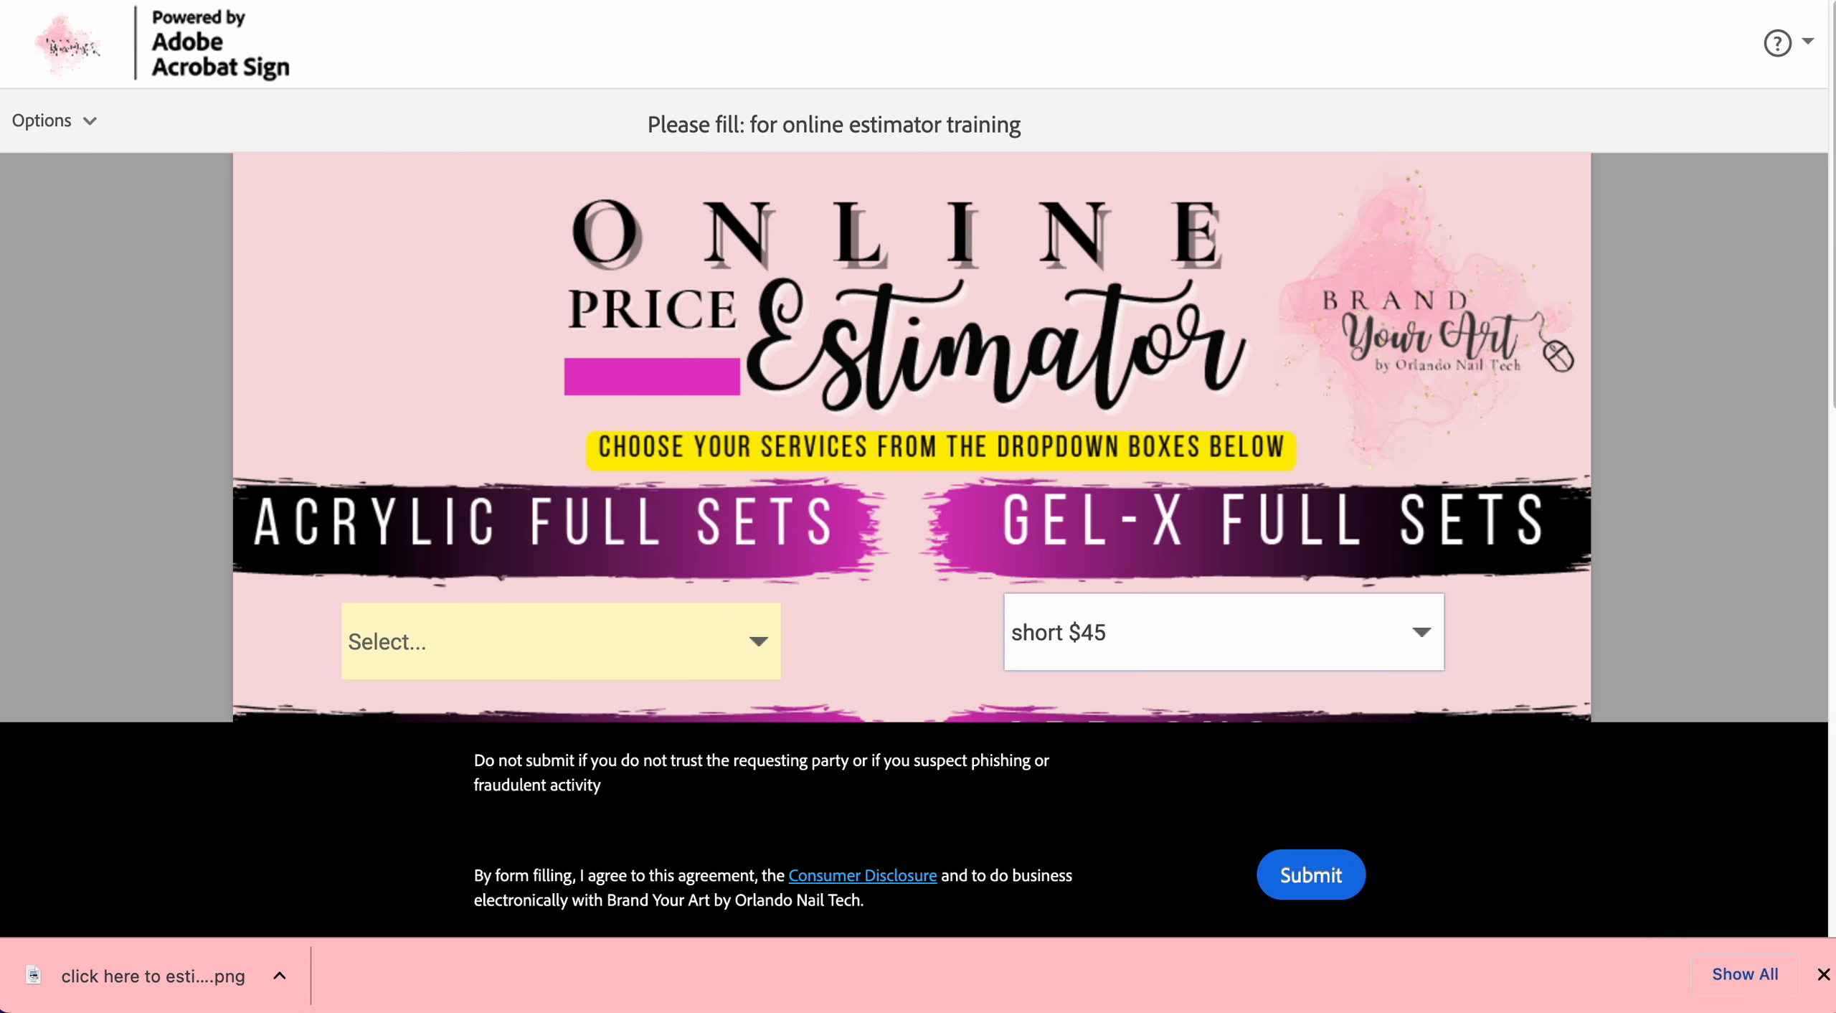
# - Close the estimator form and return to the scheduling instructions in the appearance settings
pyautogui.click(1219, 1)
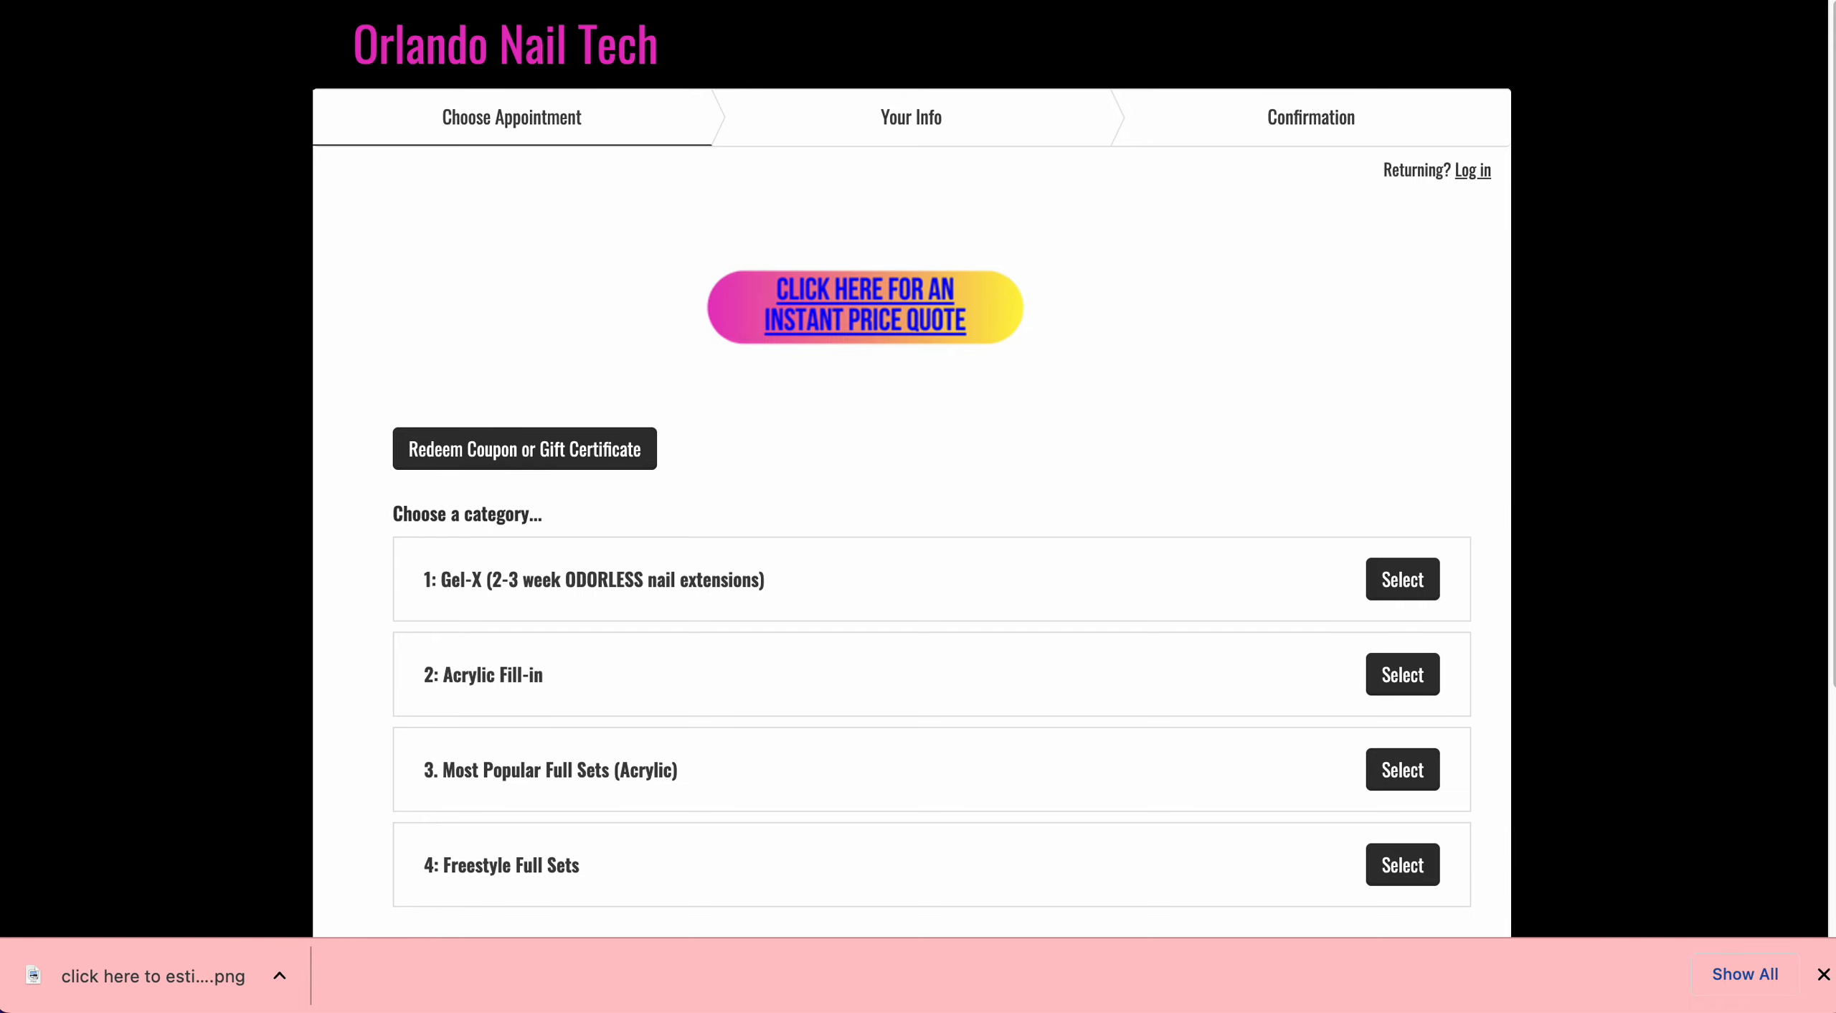
pyautogui.hotkey('ctrl', 'shift', 'Tab')
pyautogui.scroll(-6, 1162, 466)
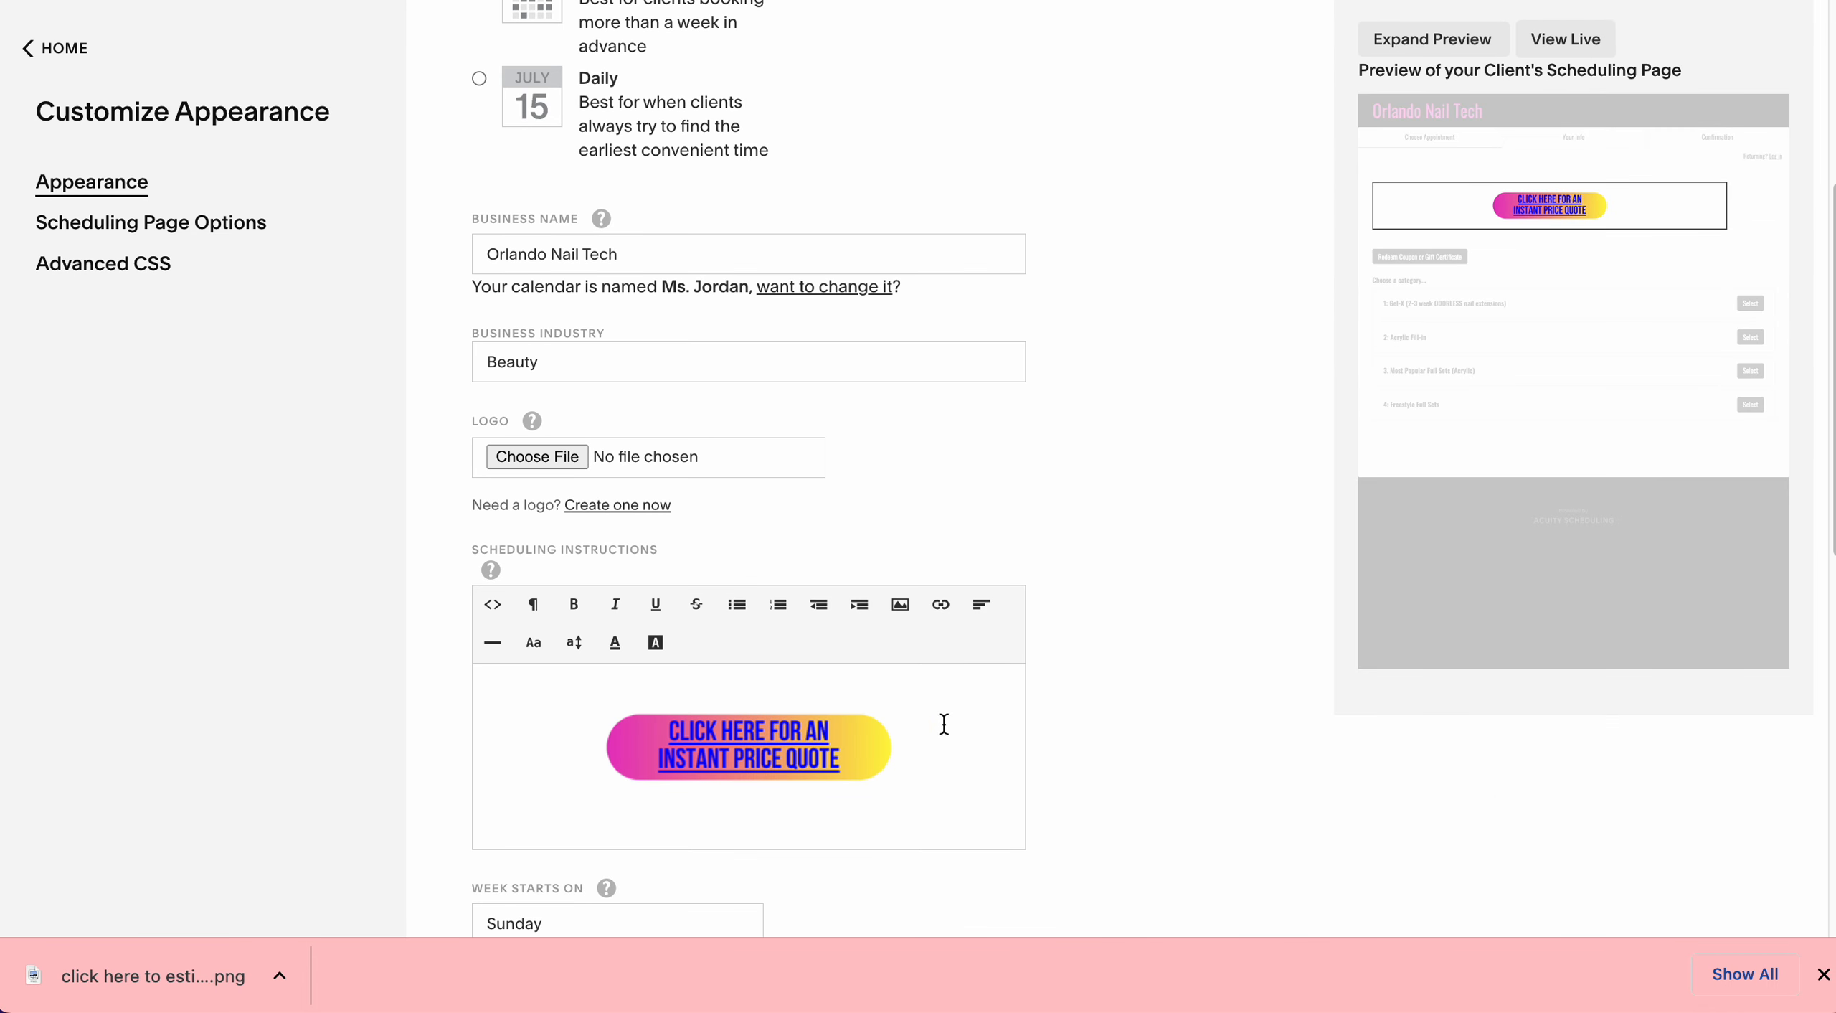
pyautogui.click(968, 703)
# - Set the scheduler background color to #F8DBDD and save the appearance changes
pyautogui.scroll(-11, 968, 703)
pyautogui.click(501, 673)
pyautogui.click(635, 594)
pyautogui.doubleClick(634, 594)
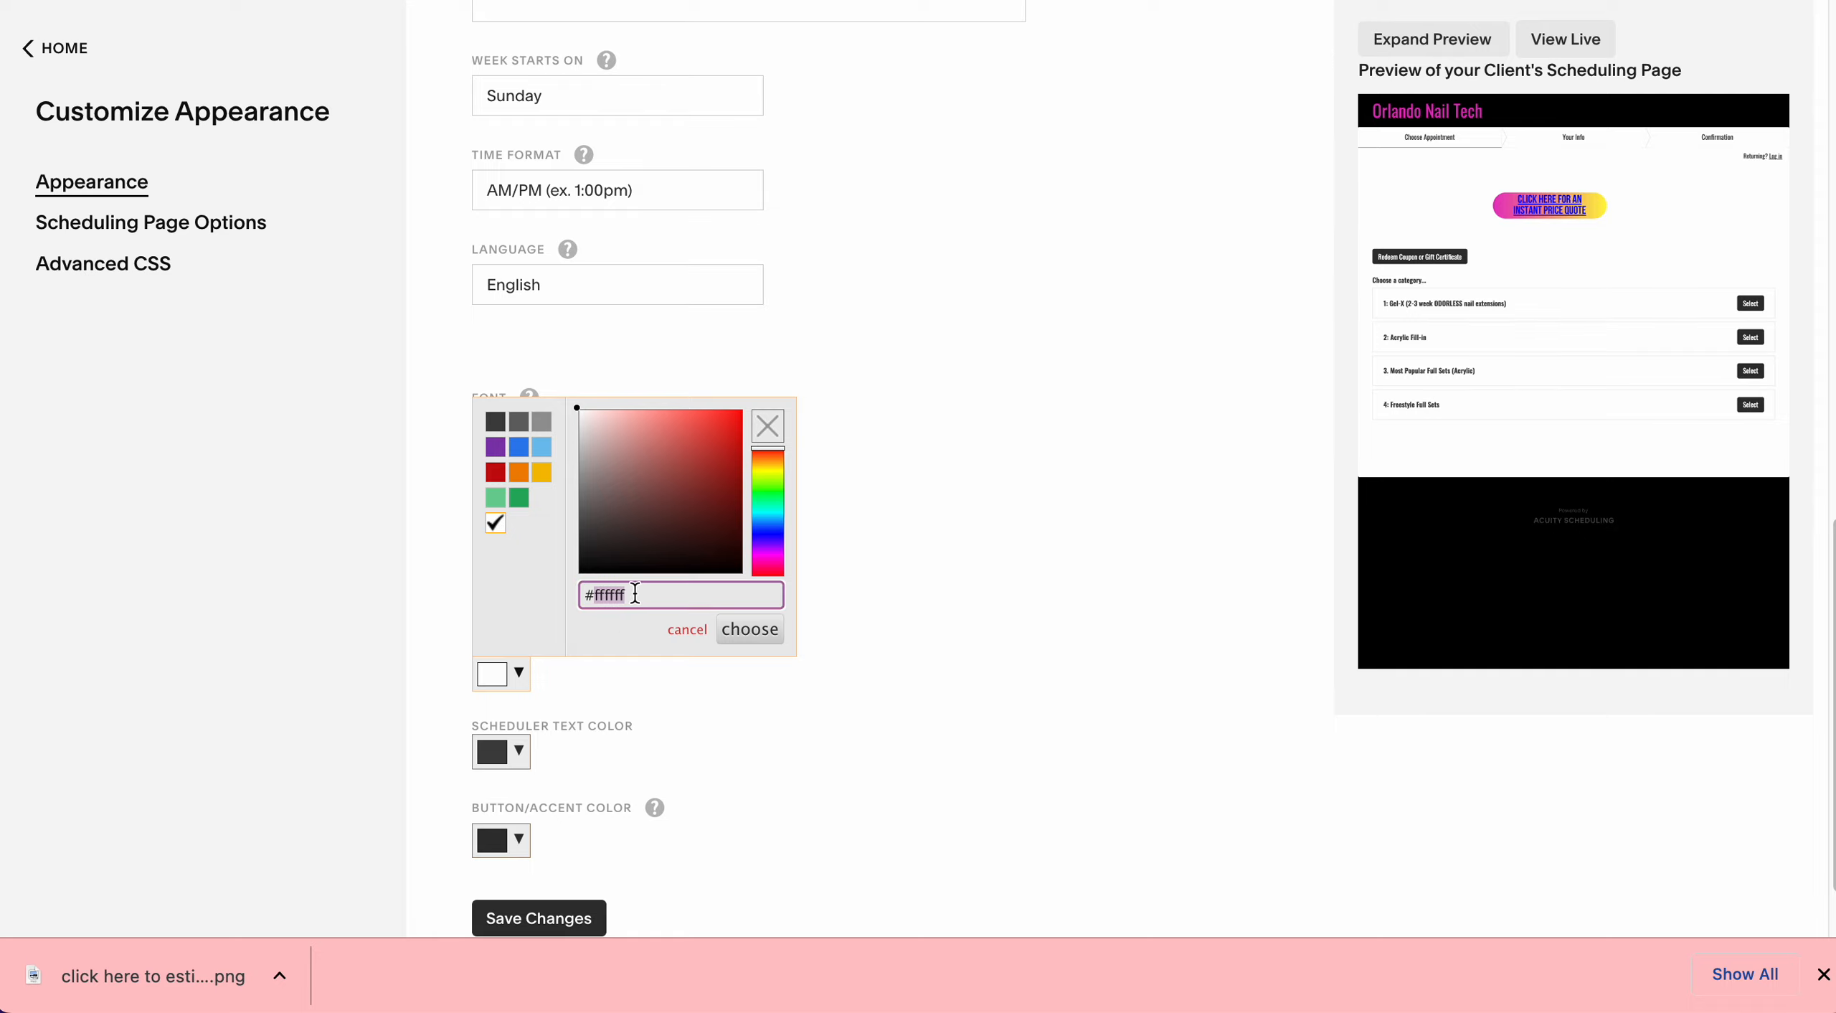
pyautogui.write('F8DBDD')
pyautogui.press('BackSpace')
pyautogui.press('BackSpace')
pyautogui.press('BackSpace')
pyautogui.press('BackSpace')
pyautogui.write('DBDD')
pyautogui.click(749, 628)
pyautogui.click(539, 918)
# - View the client's scheduling page, test the price quote button's link to the estimator form, and close both pages
pyautogui.click(940, 210)
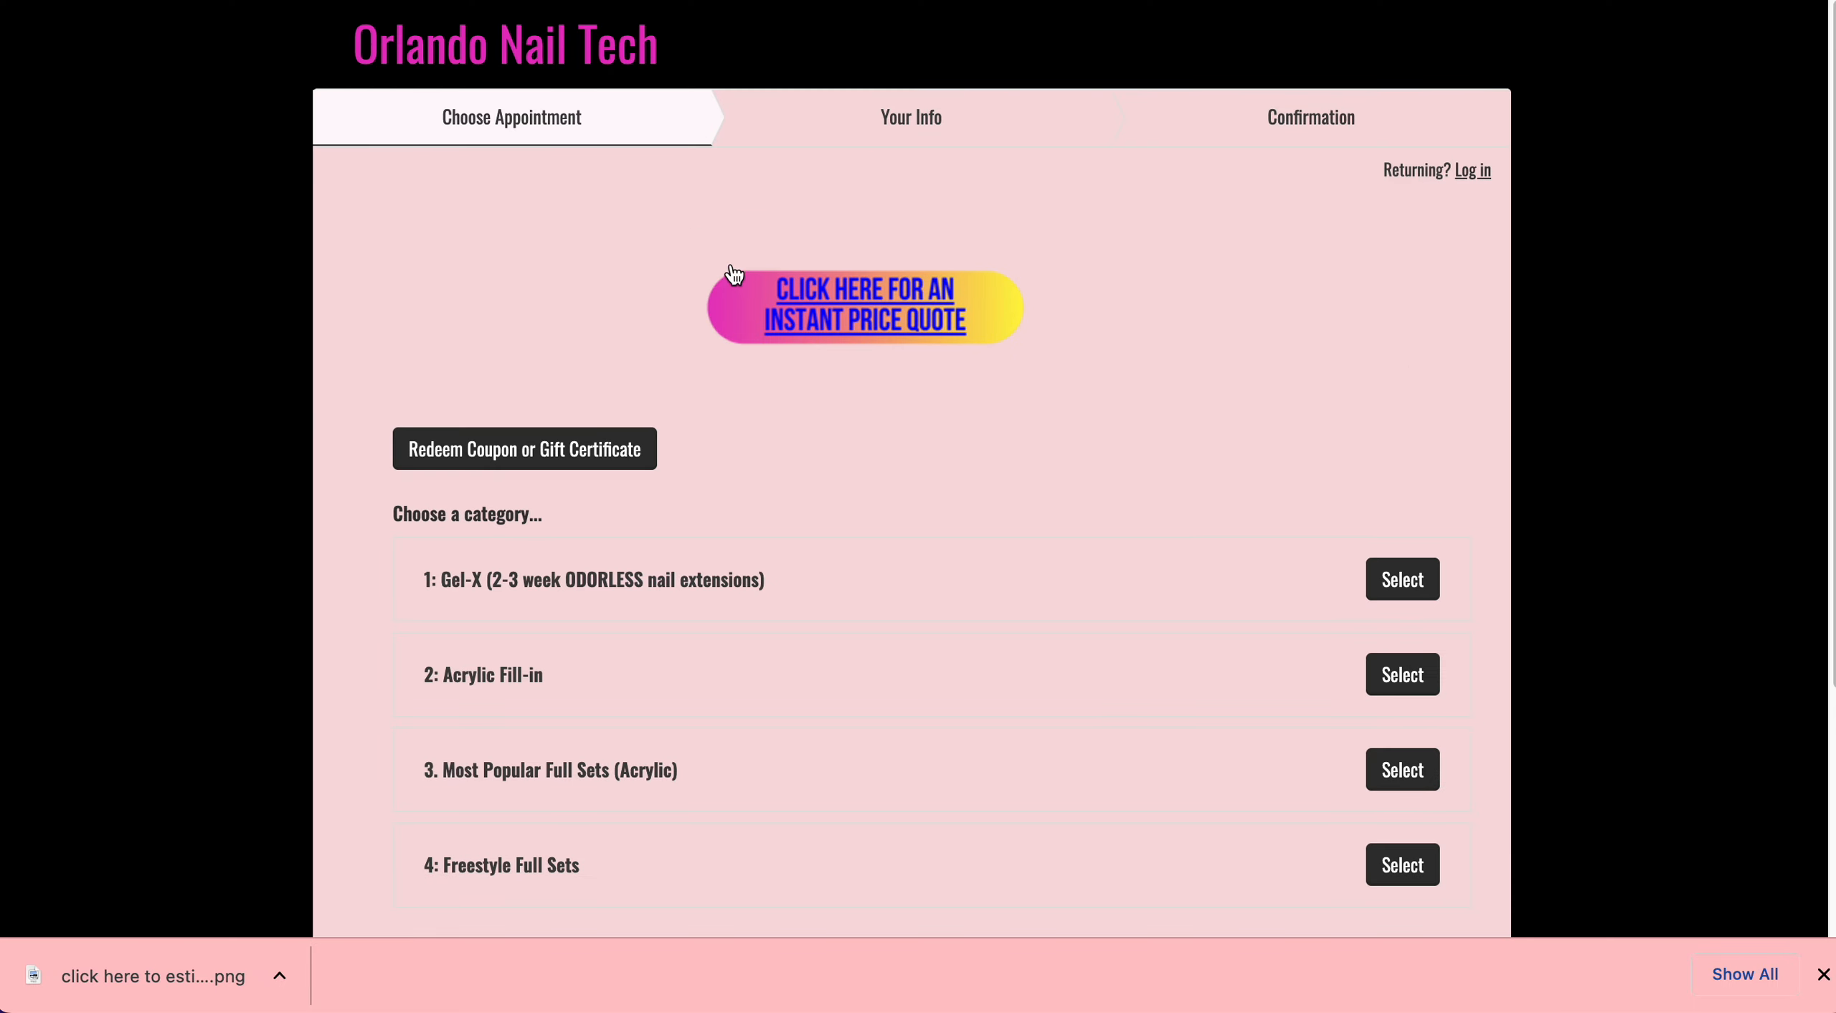
pyautogui.click(750, 321)
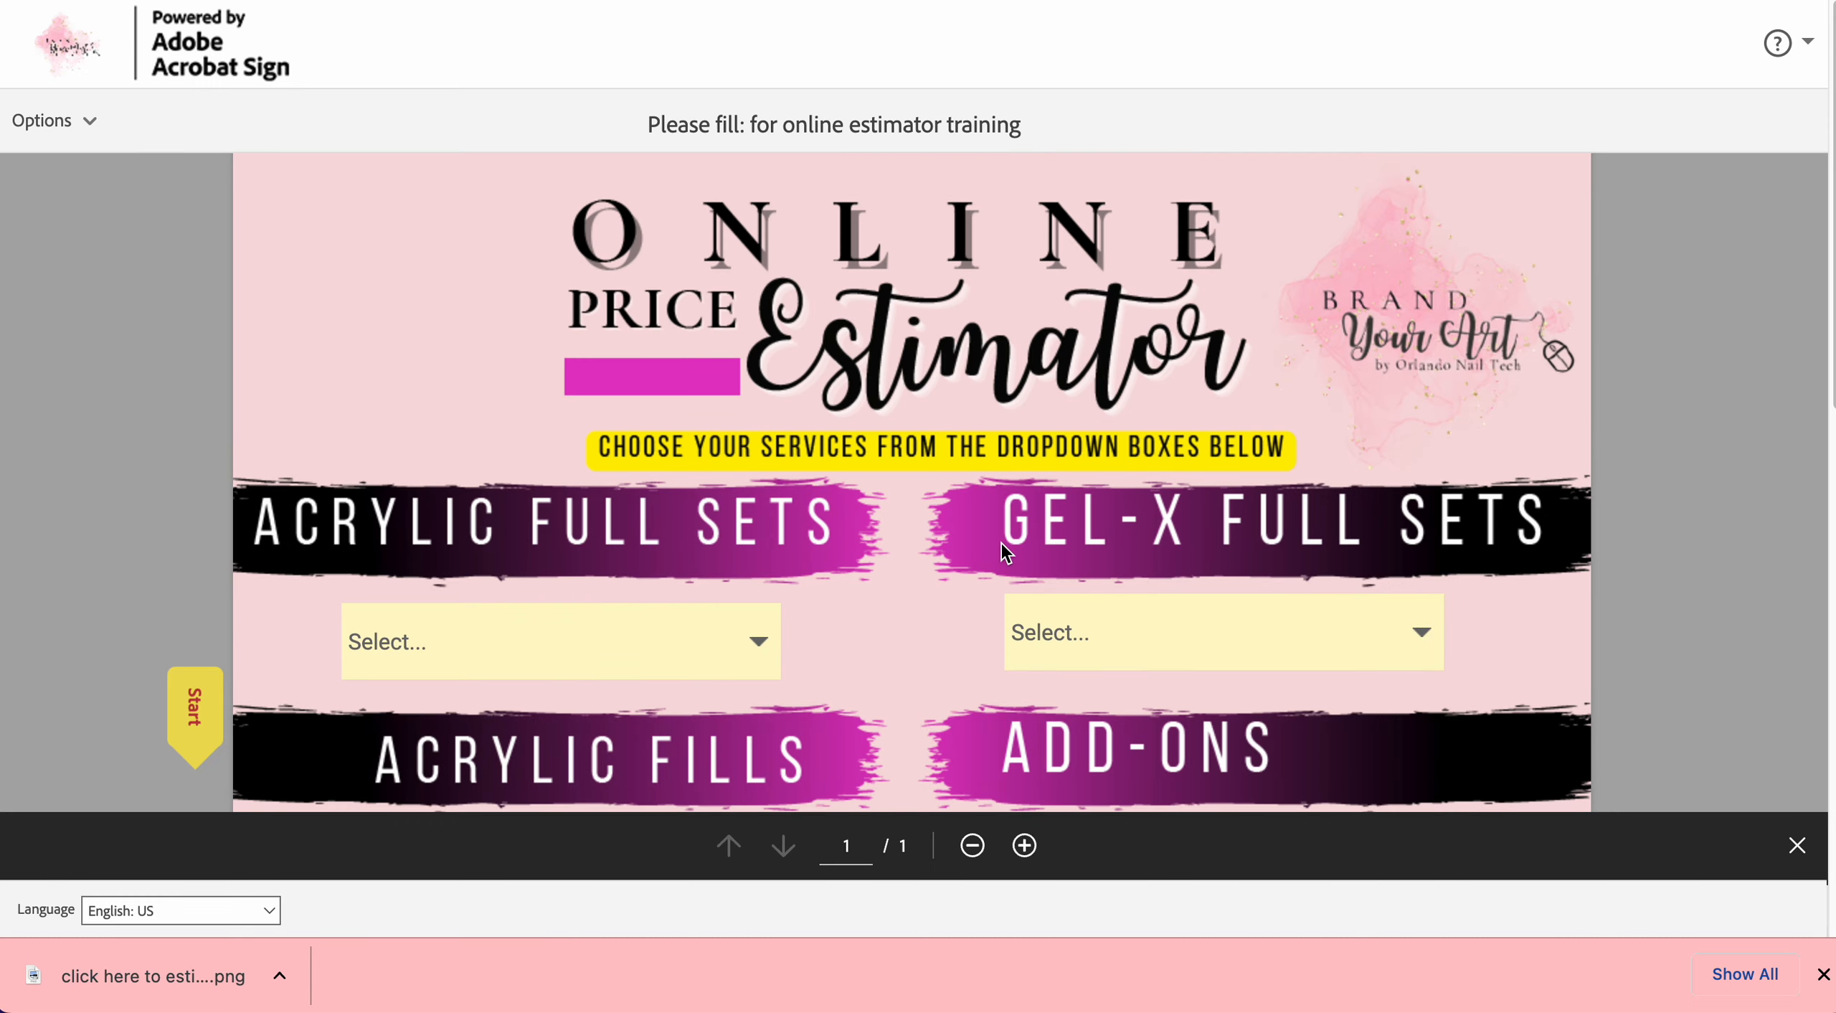
pyautogui.press('super+w')
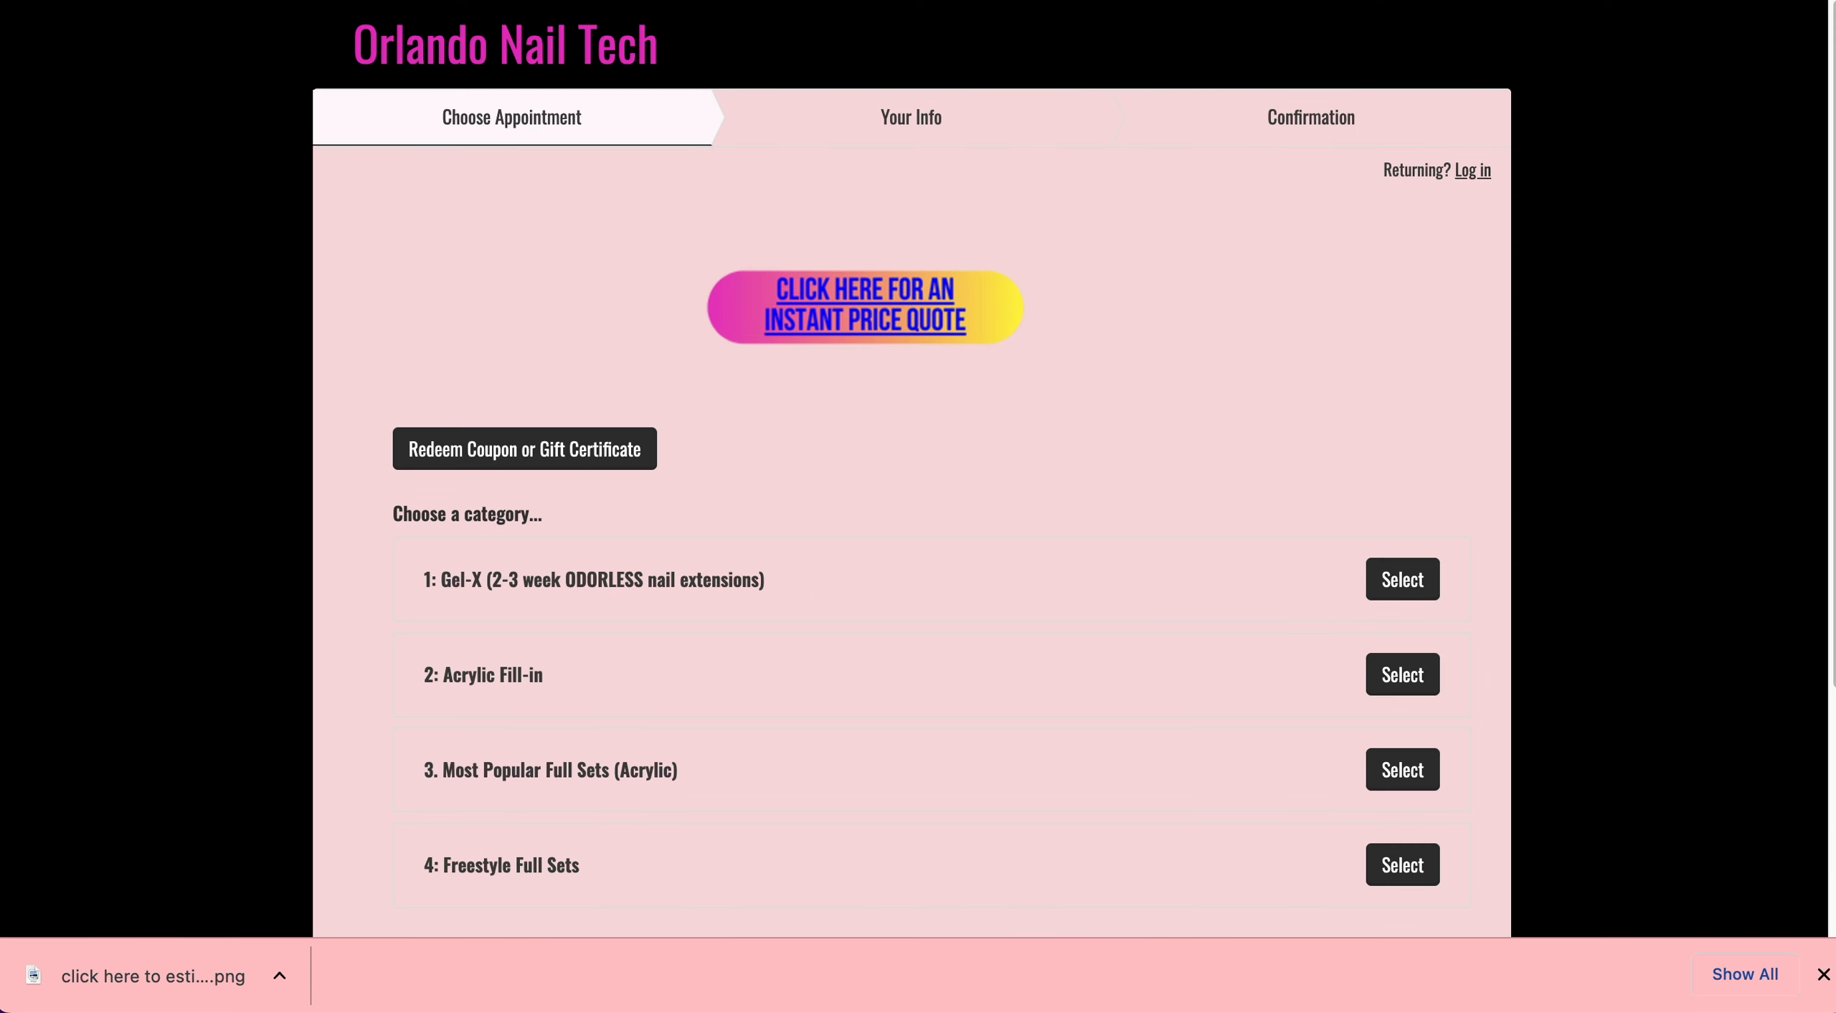
pyautogui.press('super+w')
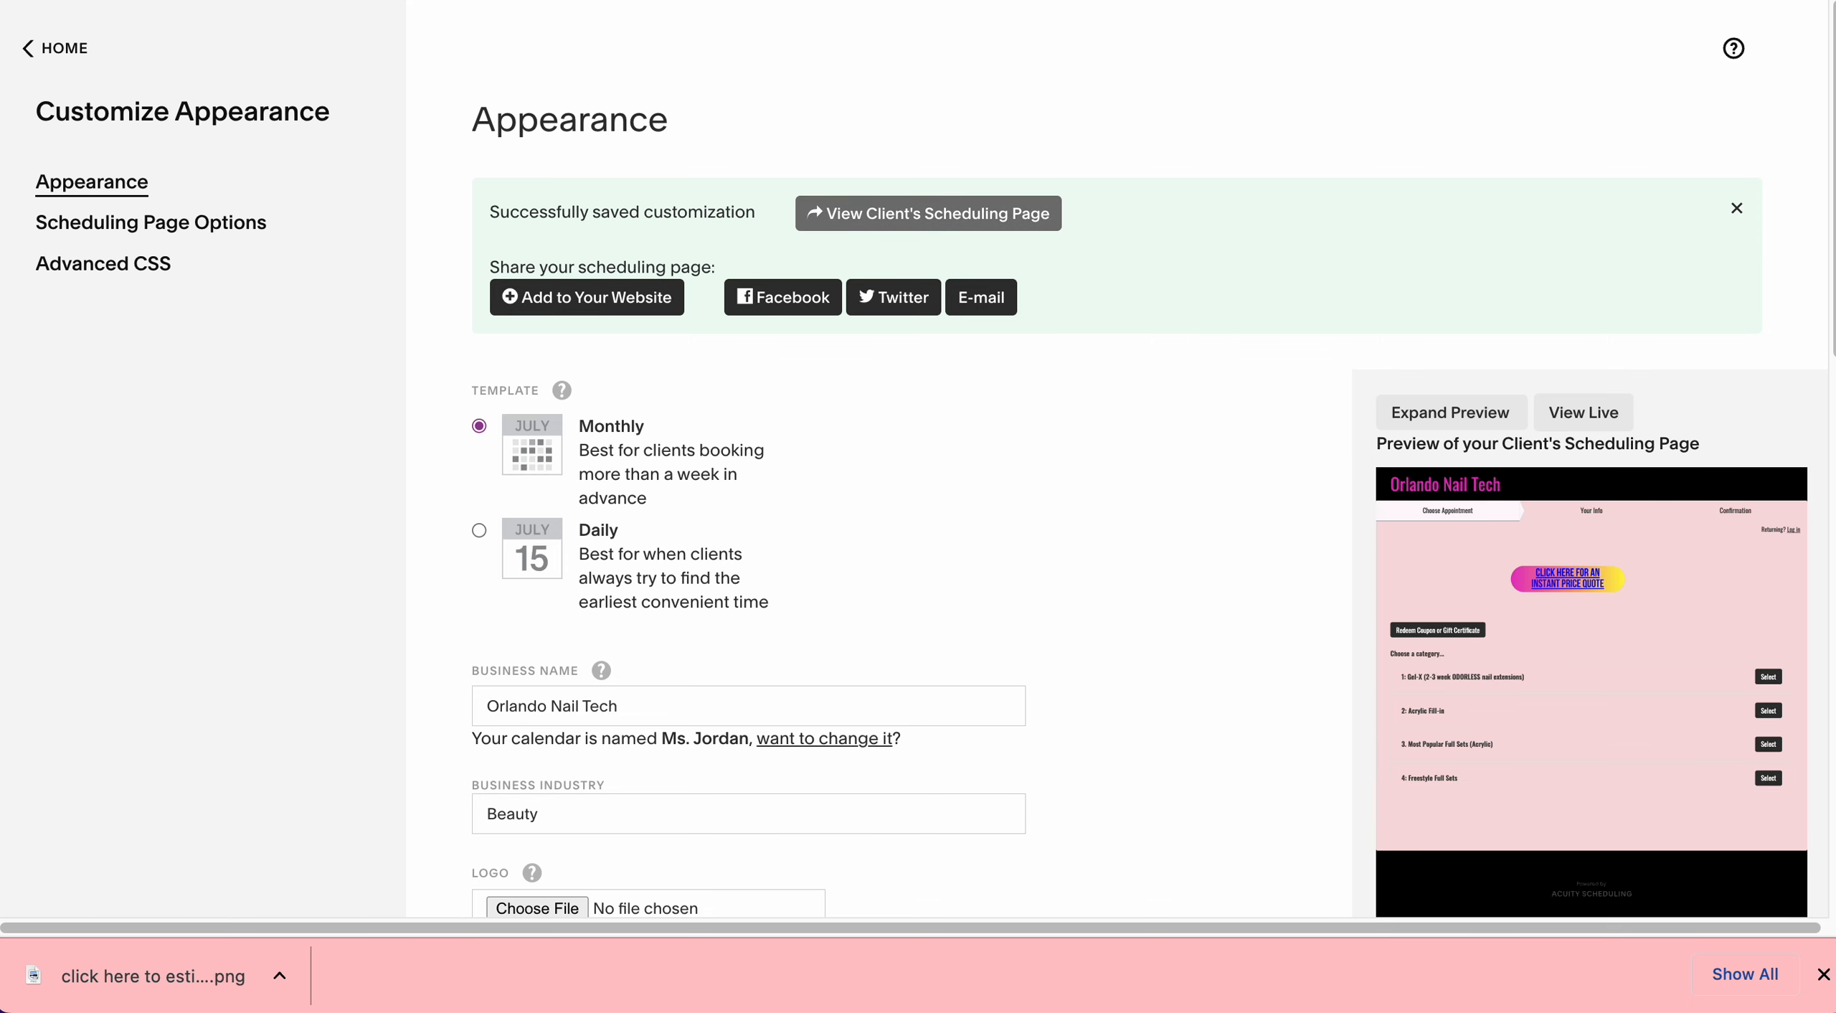
pyautogui.scroll(-8, 1030, 594)
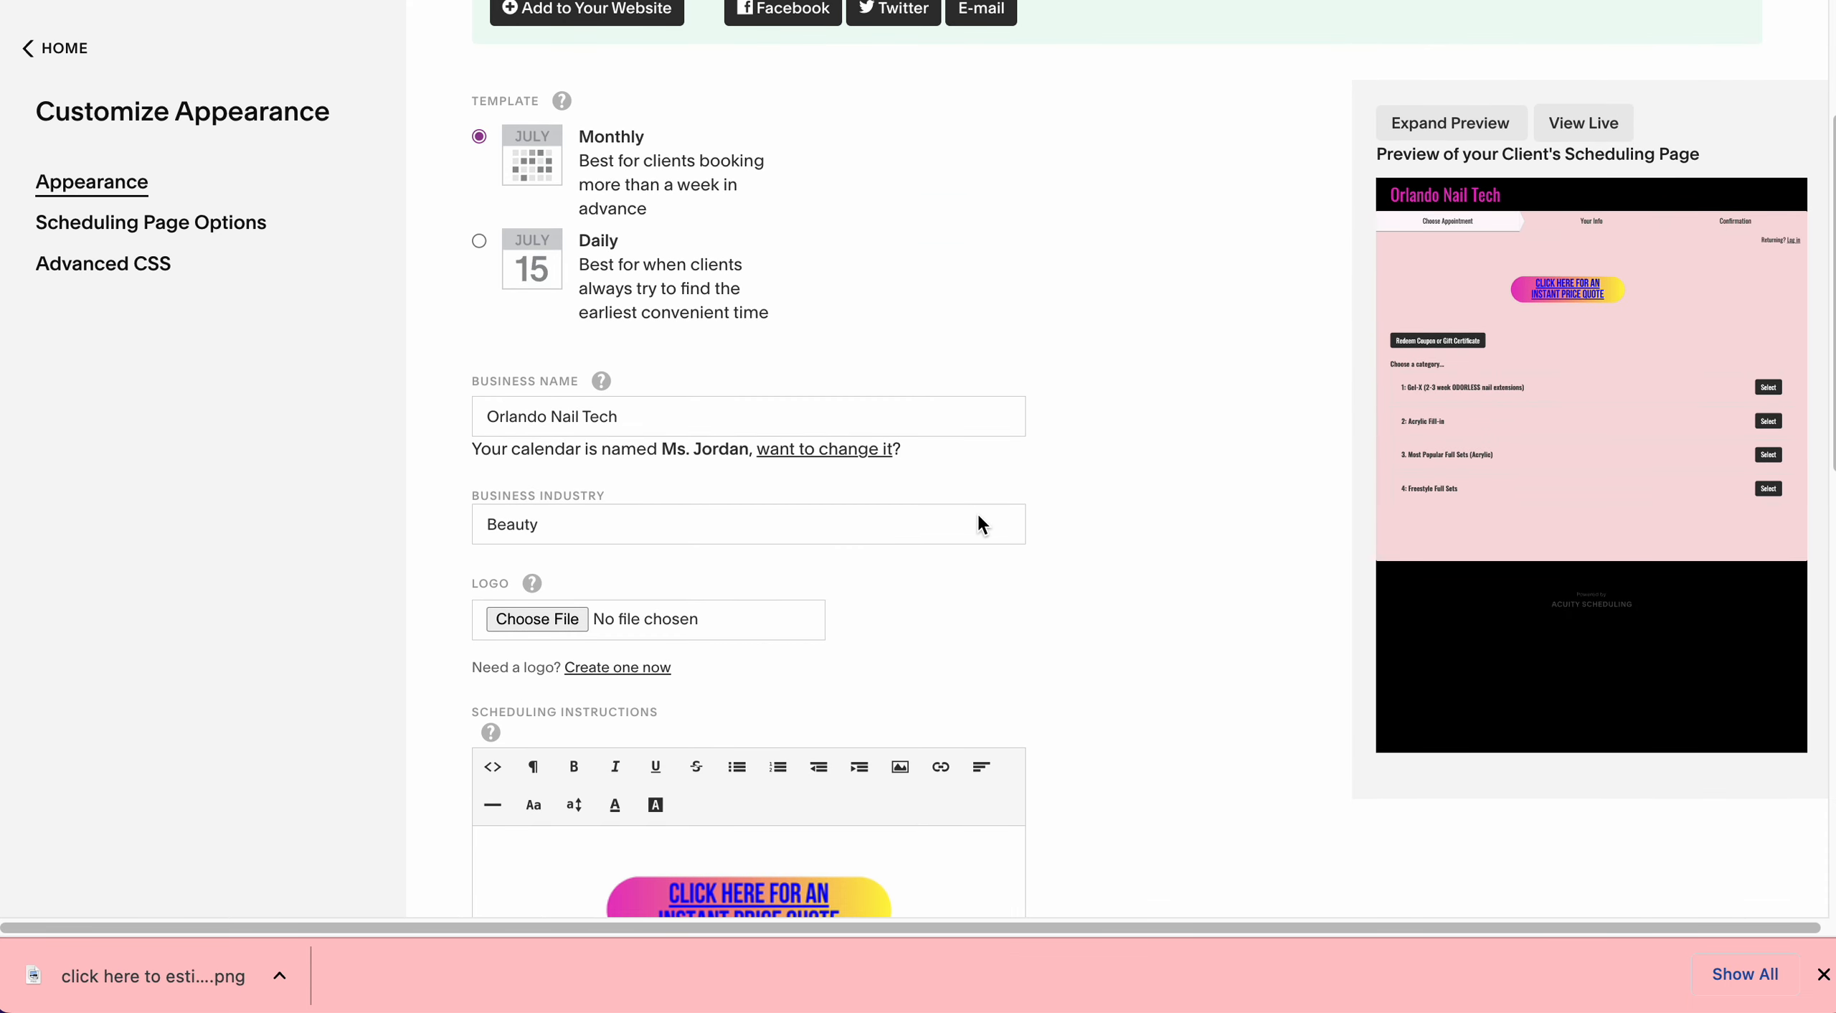
pyautogui.scroll(1, 987, 465)
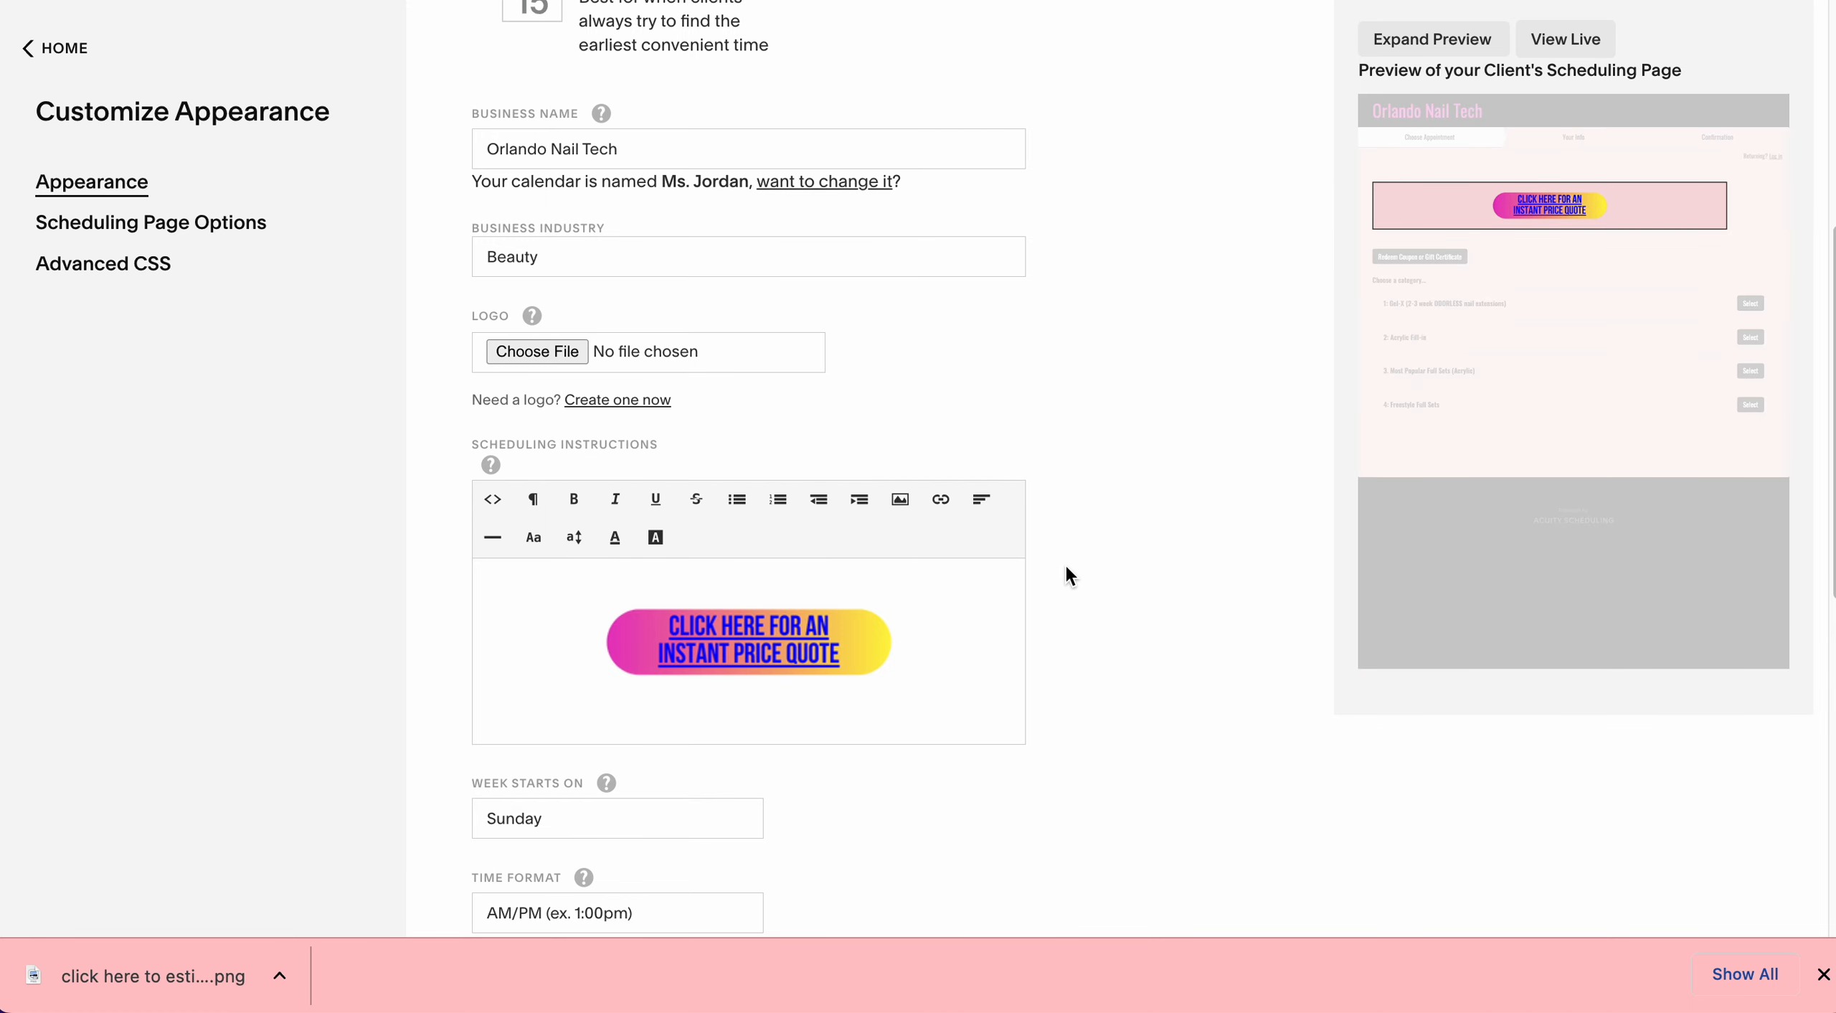
pyautogui.click(923, 672)
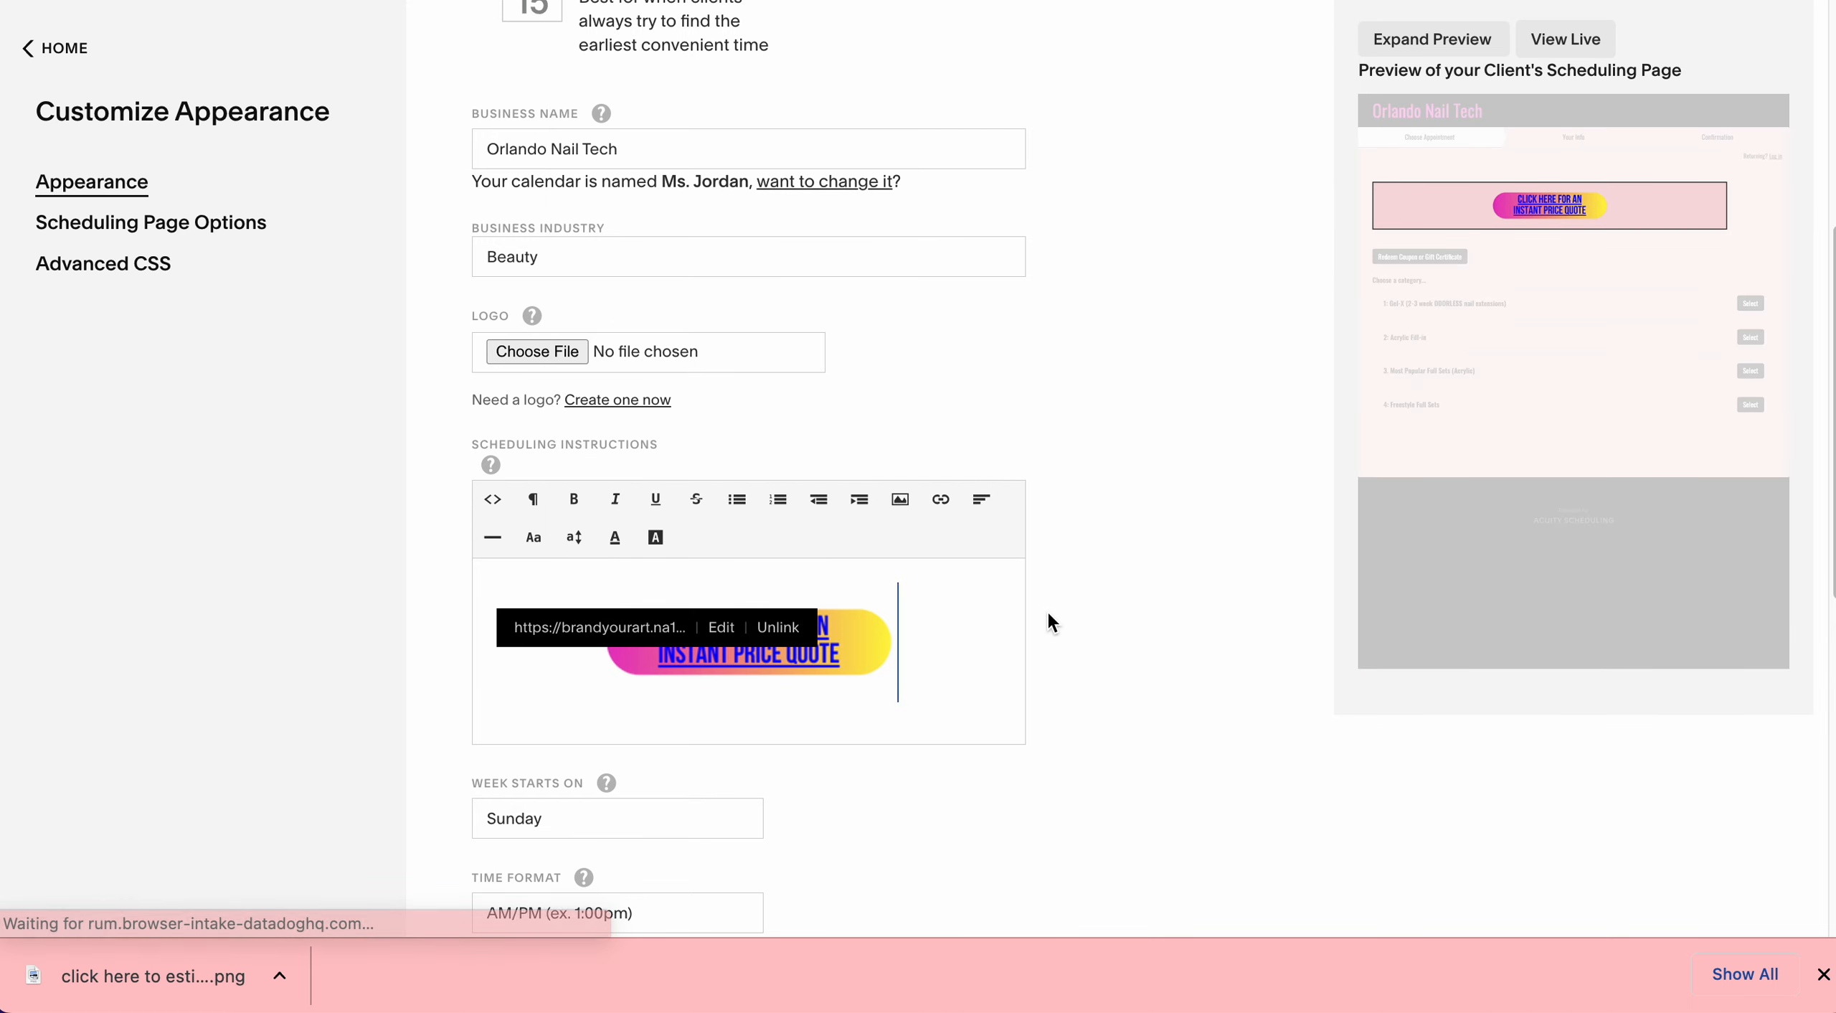
pyautogui.click(1109, 538)
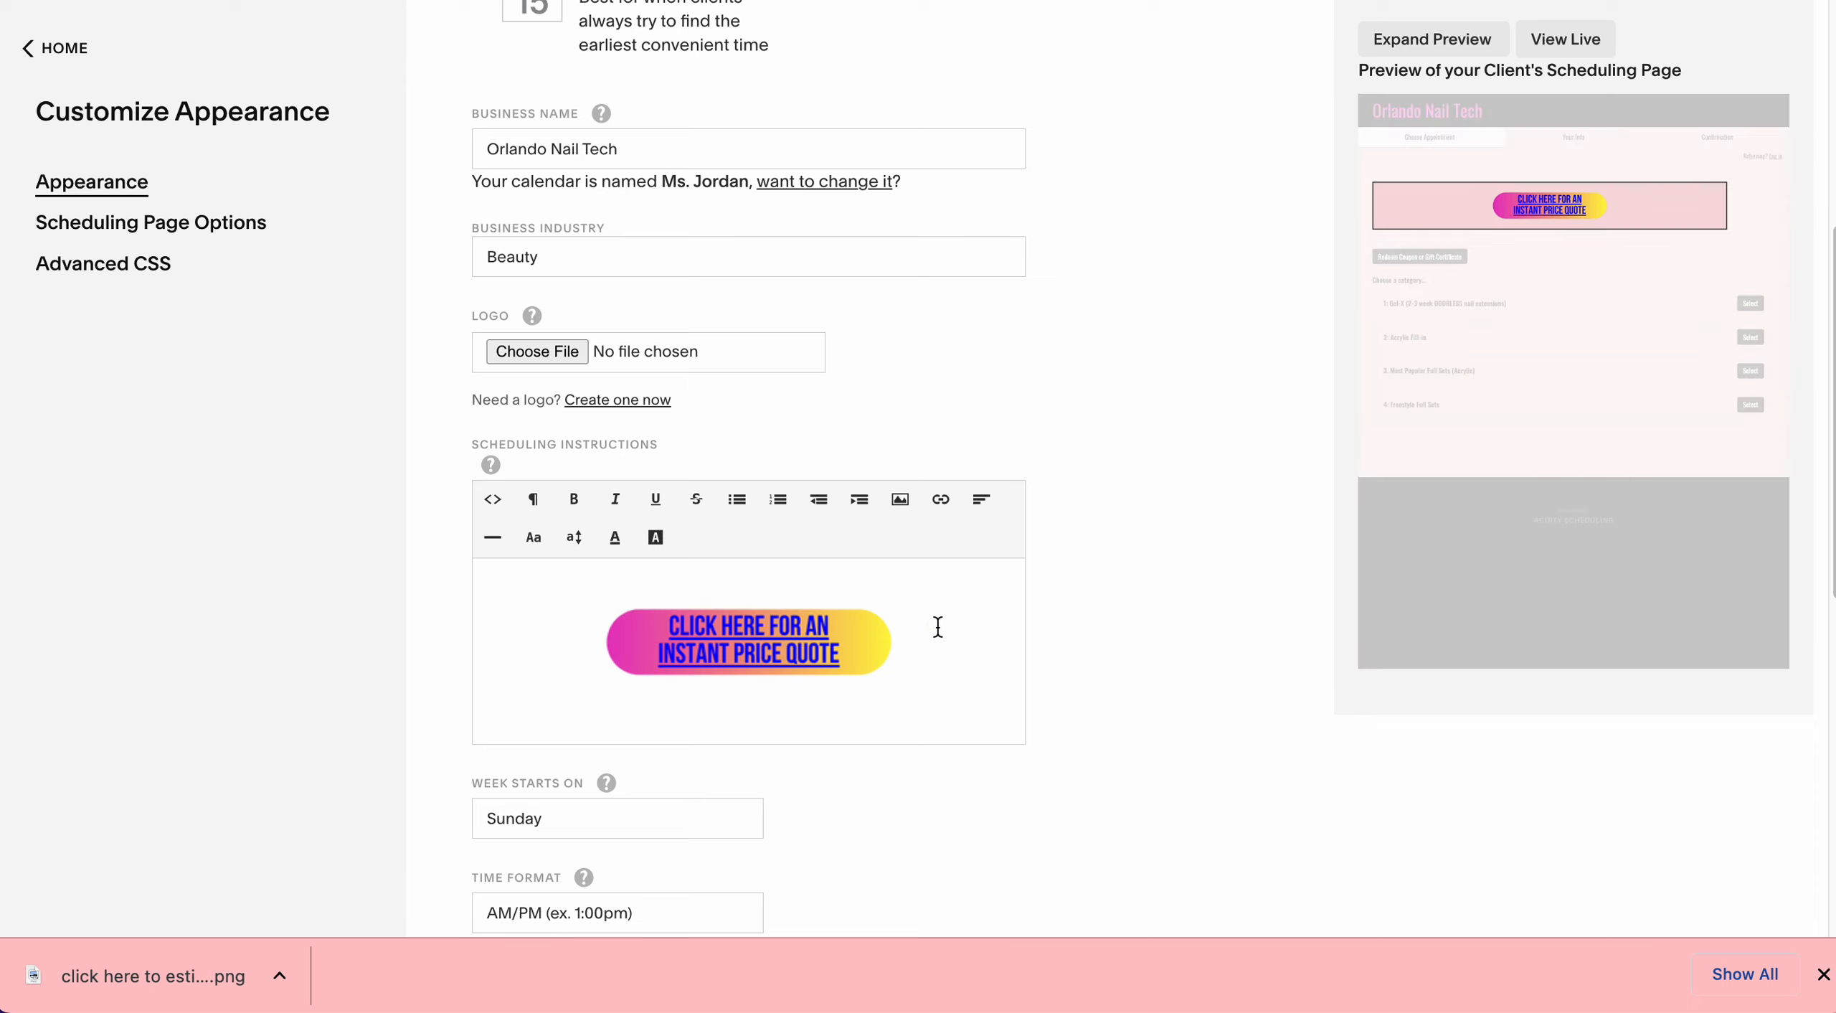
pyautogui.click(938, 627)
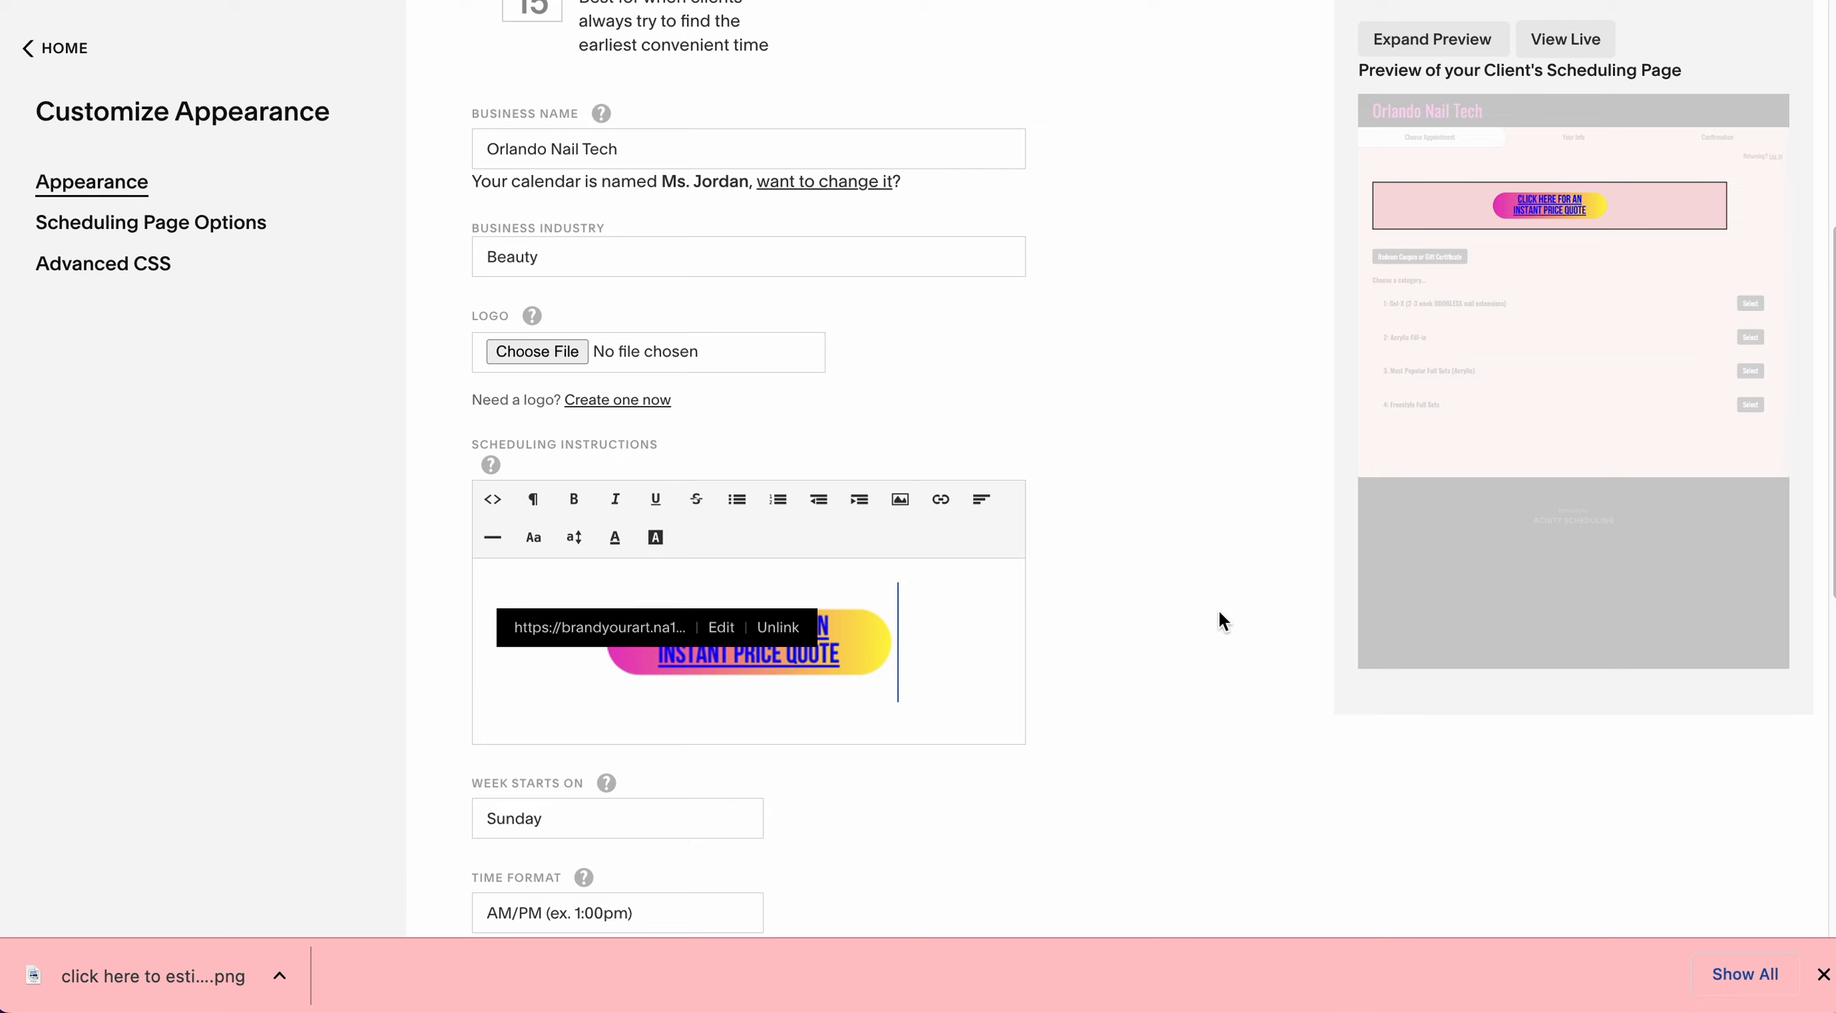
pyautogui.click(1107, 377)
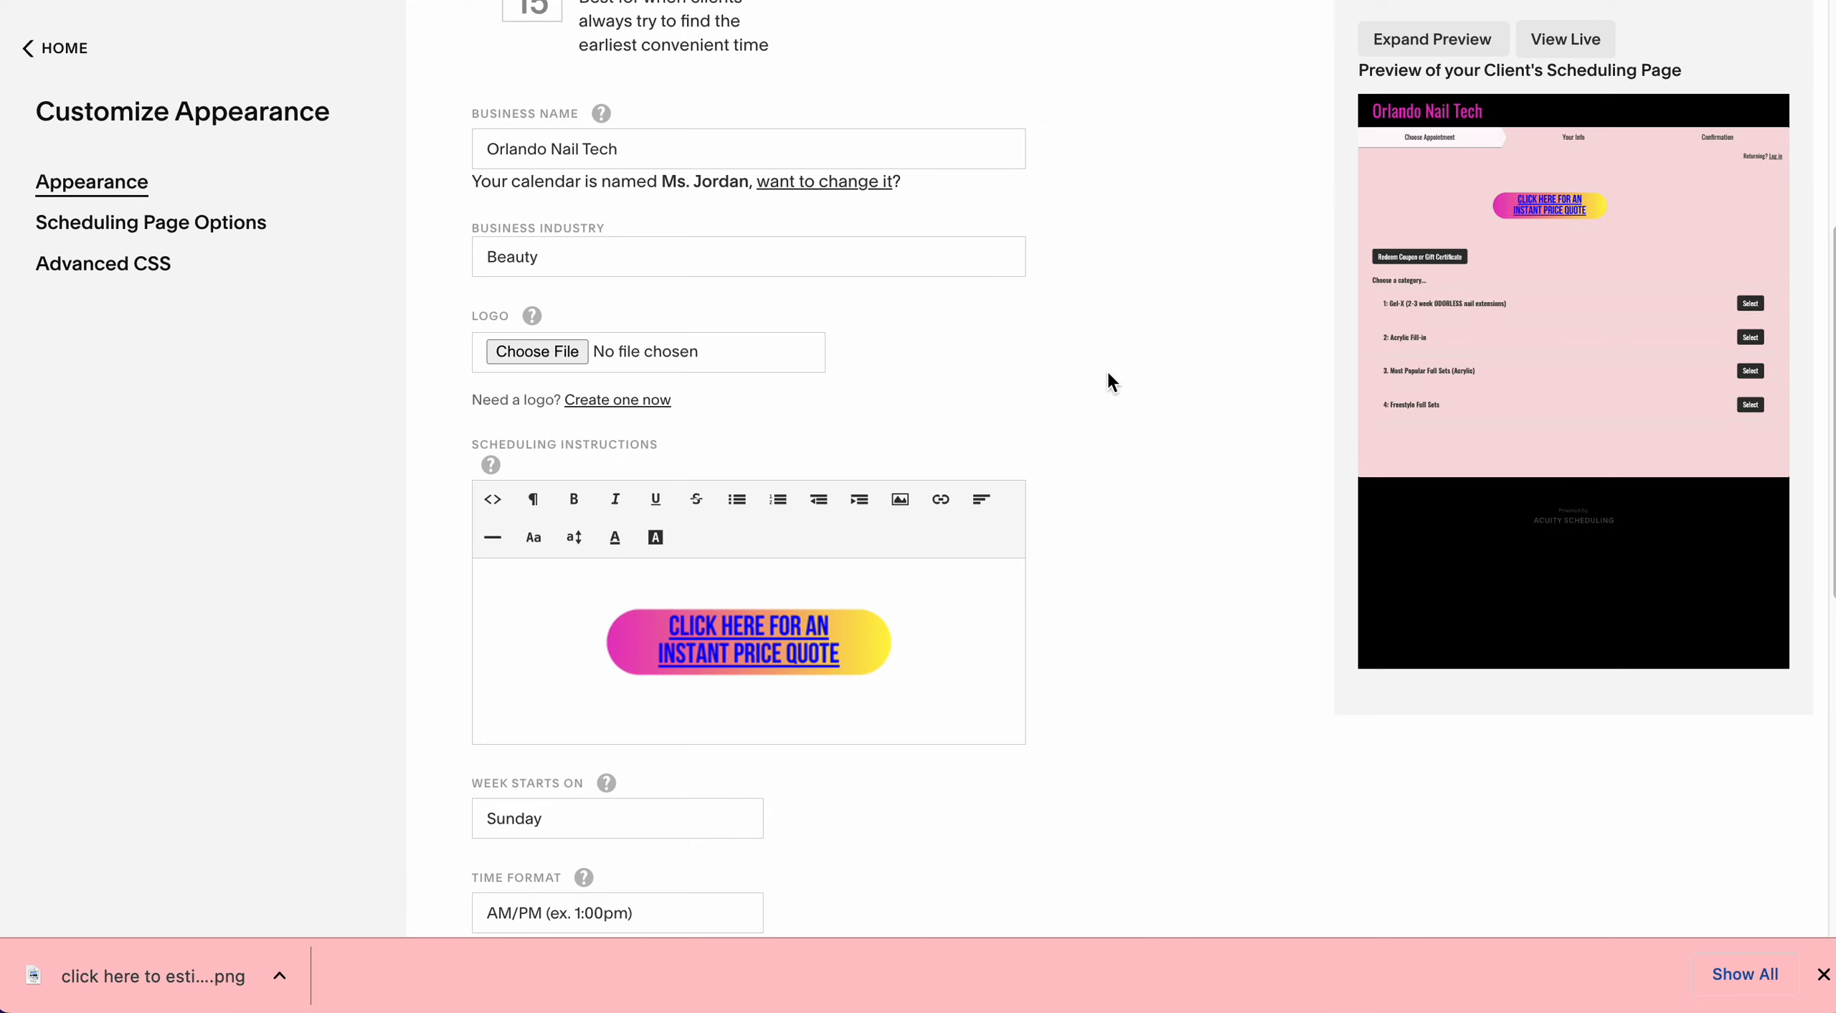
pyautogui.scroll(-2, 1074, 668)
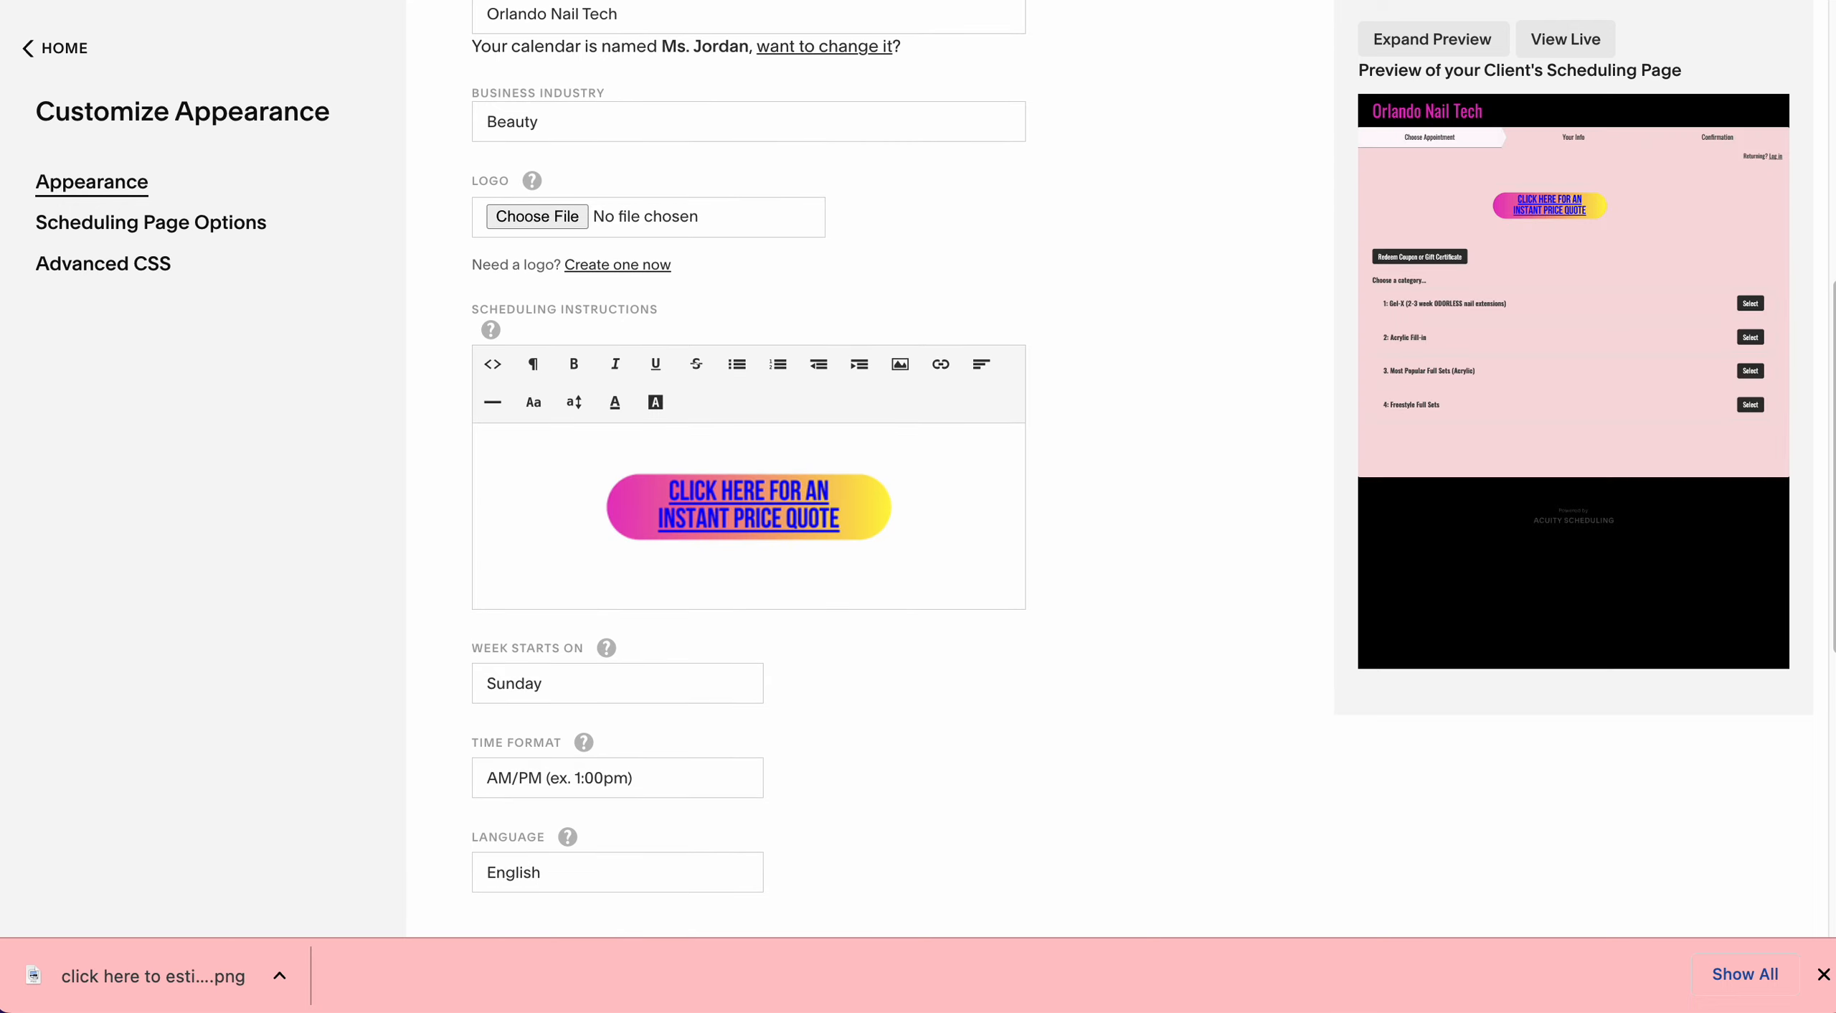